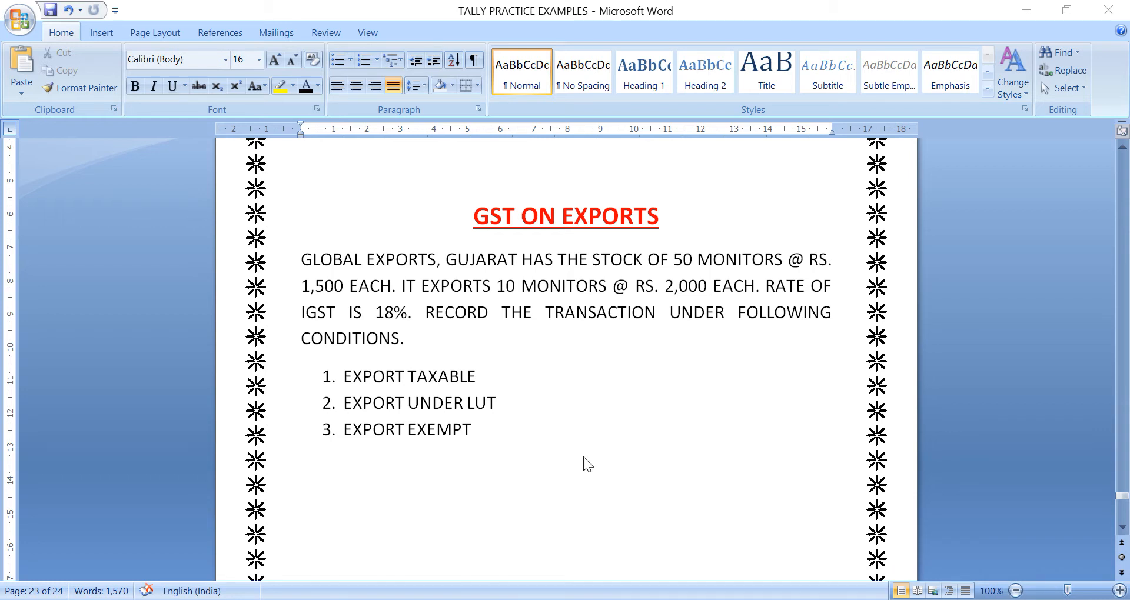
- Start a new numbered list below the export conditions with "IGST A/C" as item 1
click(543, 440)
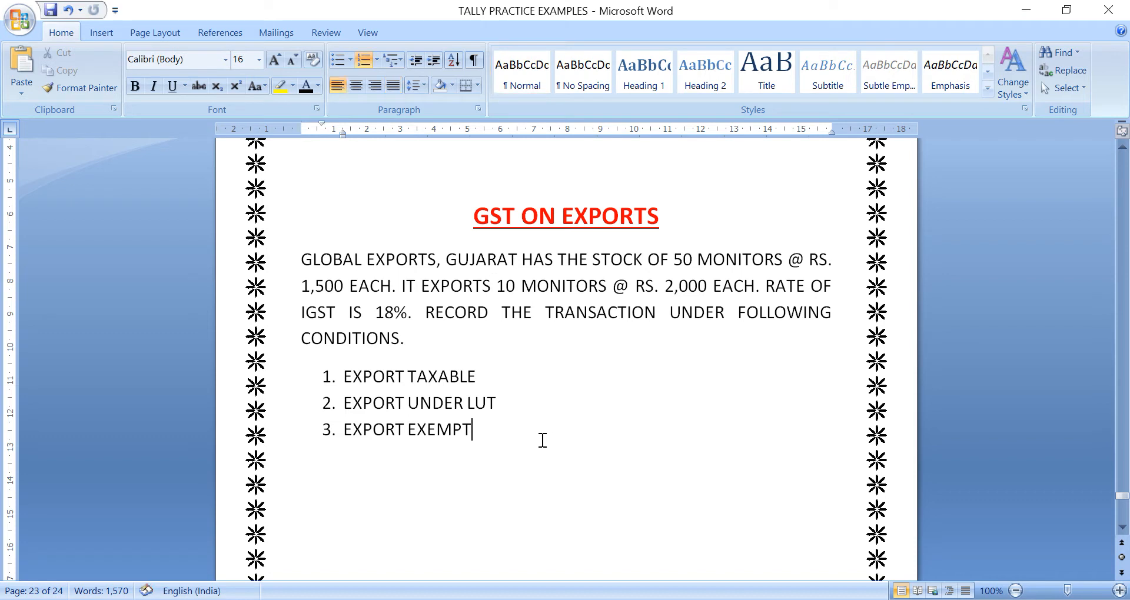
key(Return)
key(Return)
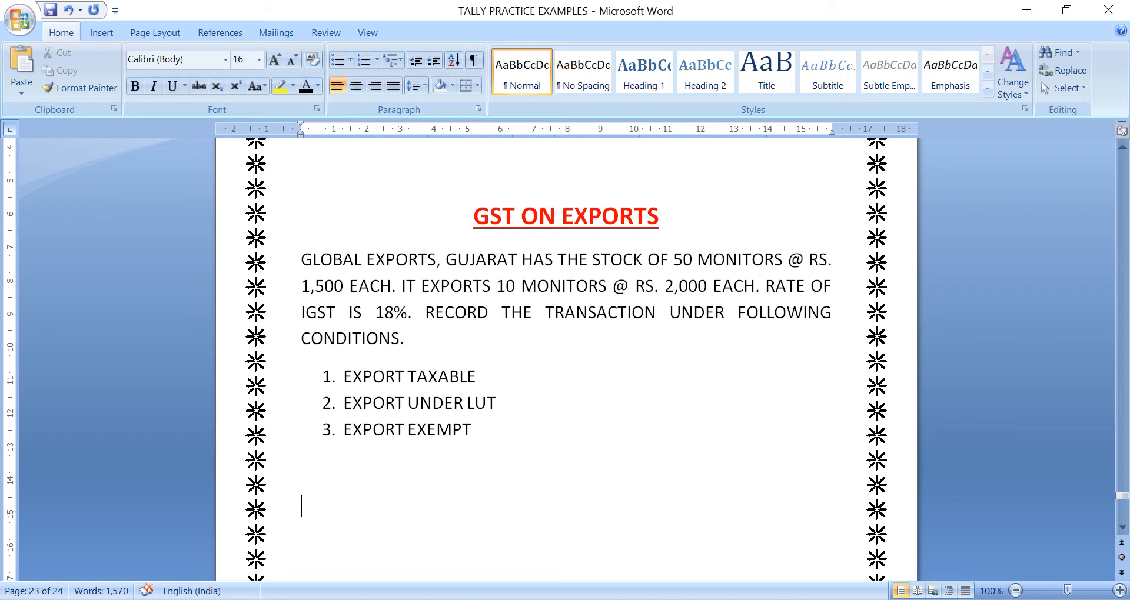
text(IGST A/C)
key(Left)
key(Left)
key(Left)
key(Left)
key(Left)
key(Left)
key(Left)
key(Left)
text(1.)
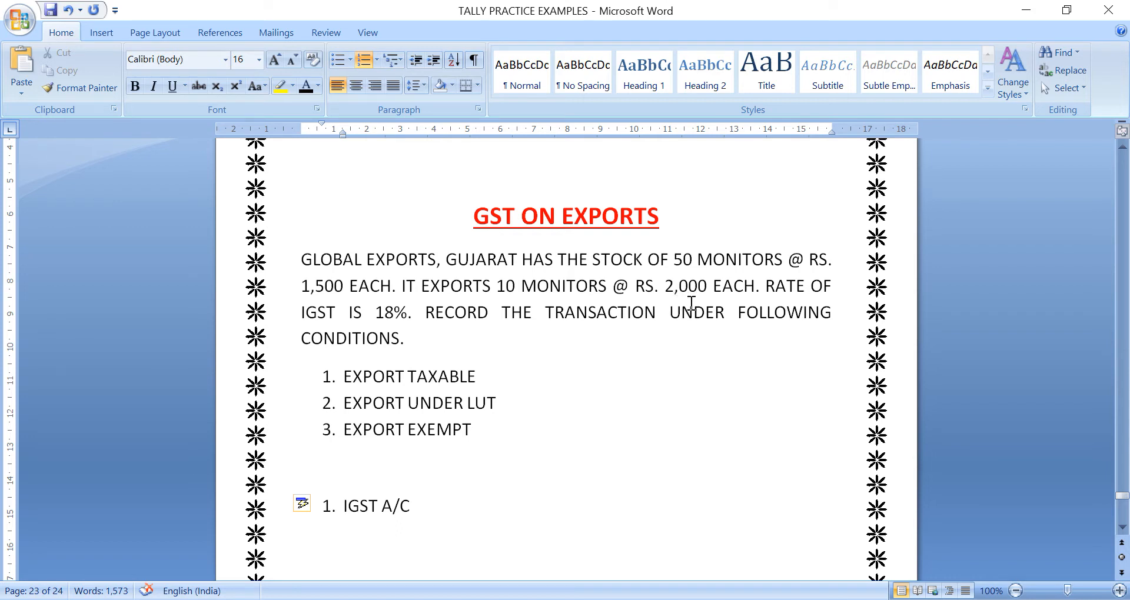
- Insert "TO ROMAN LTD. SINGAPORE" after "RS. 2,000 EACH" in the problem paragraph
click(759, 293)
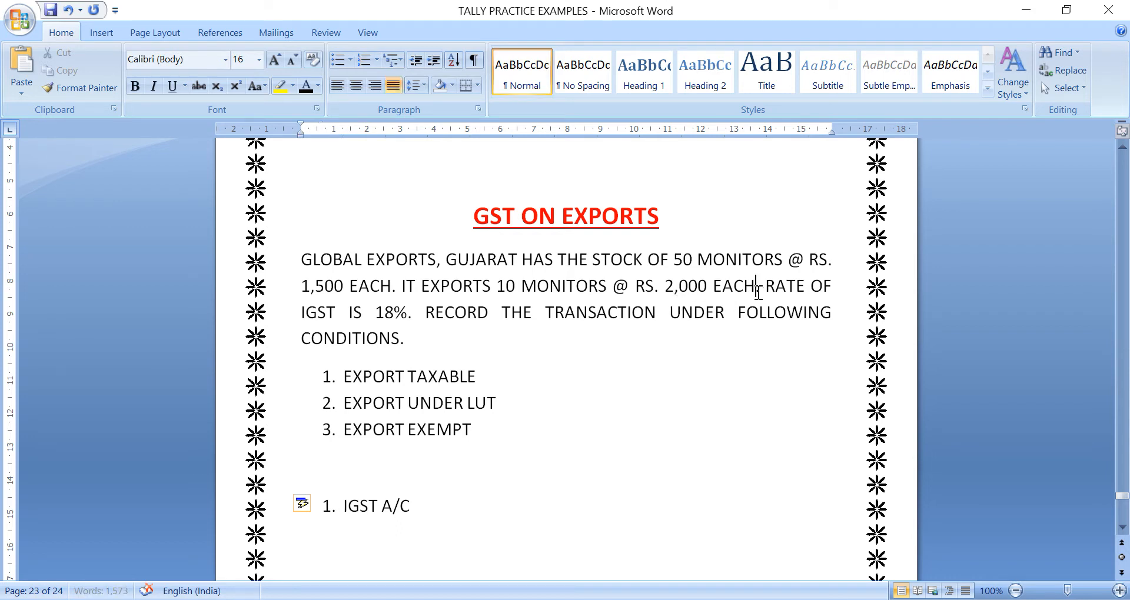
text(TO )
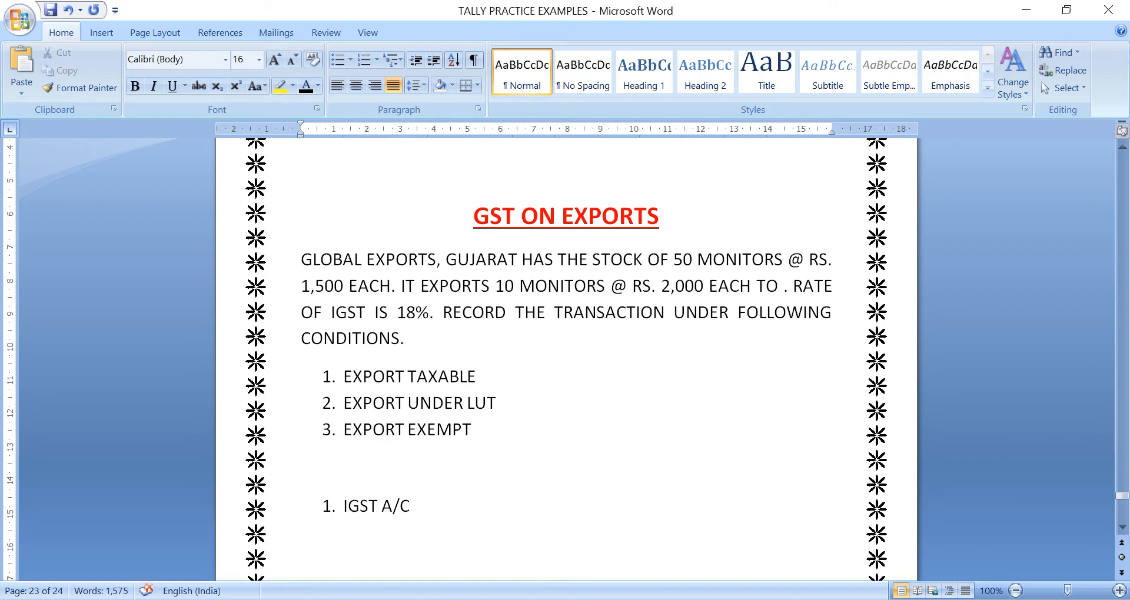
text(ROMAN)
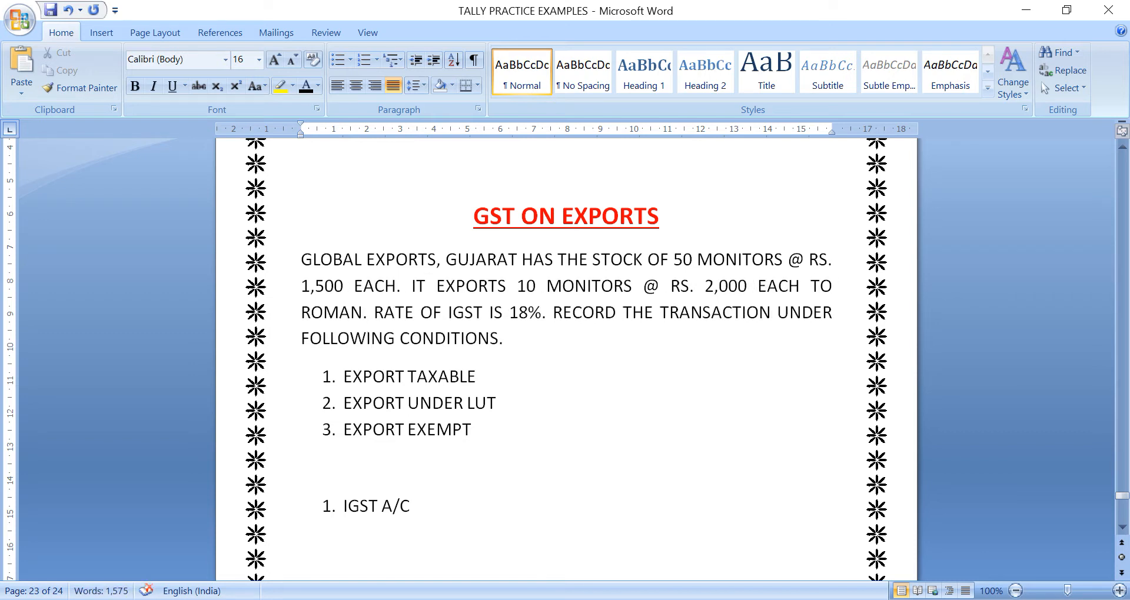
text( LTD.)
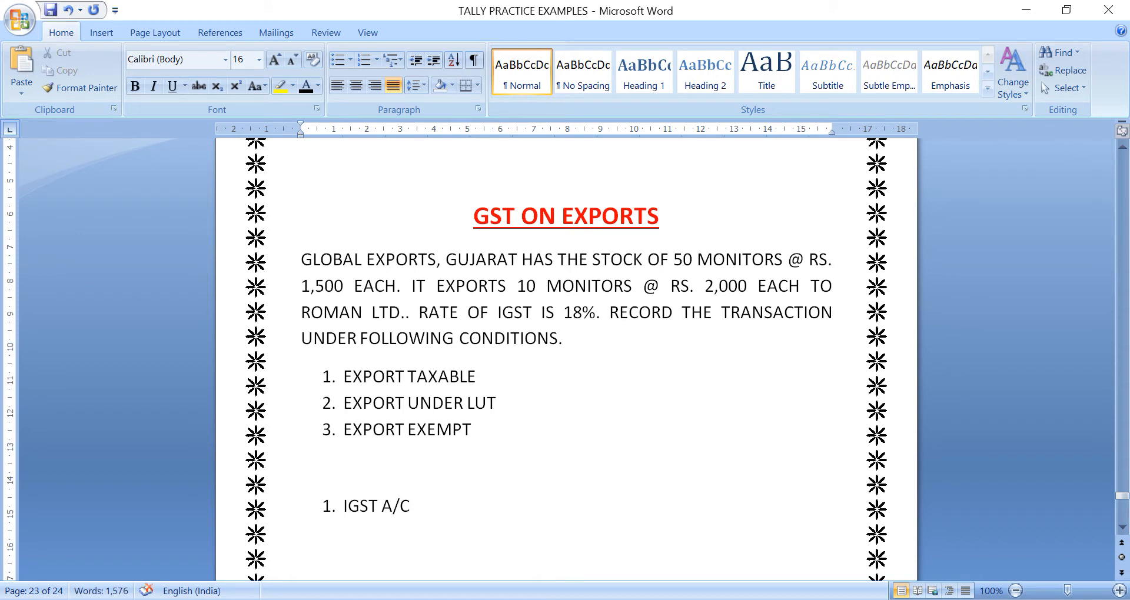
text( SIN)
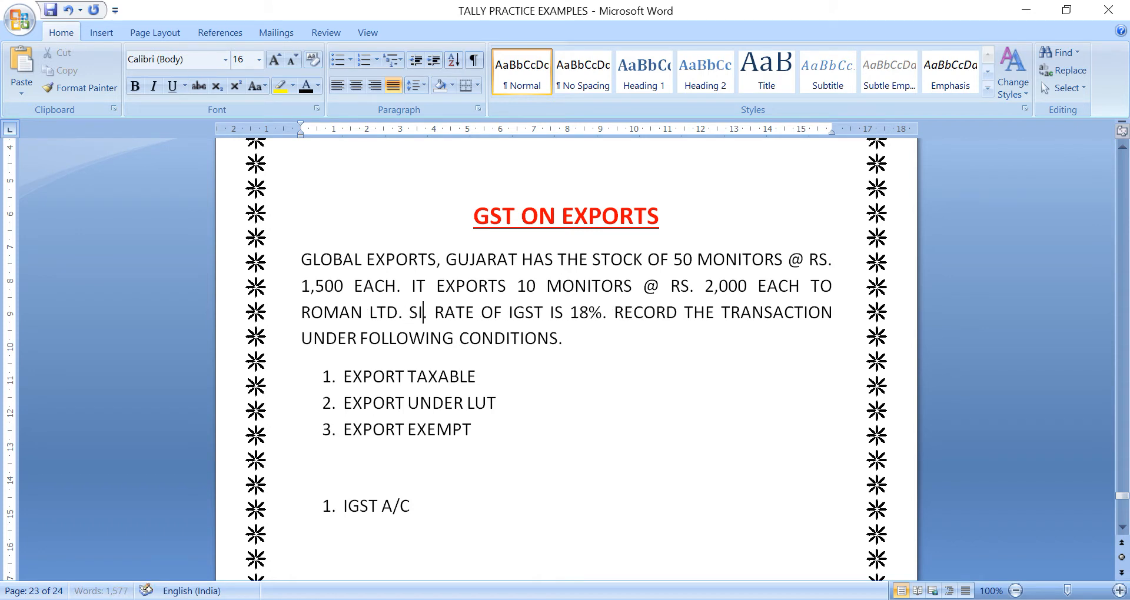
text(GAPORE)
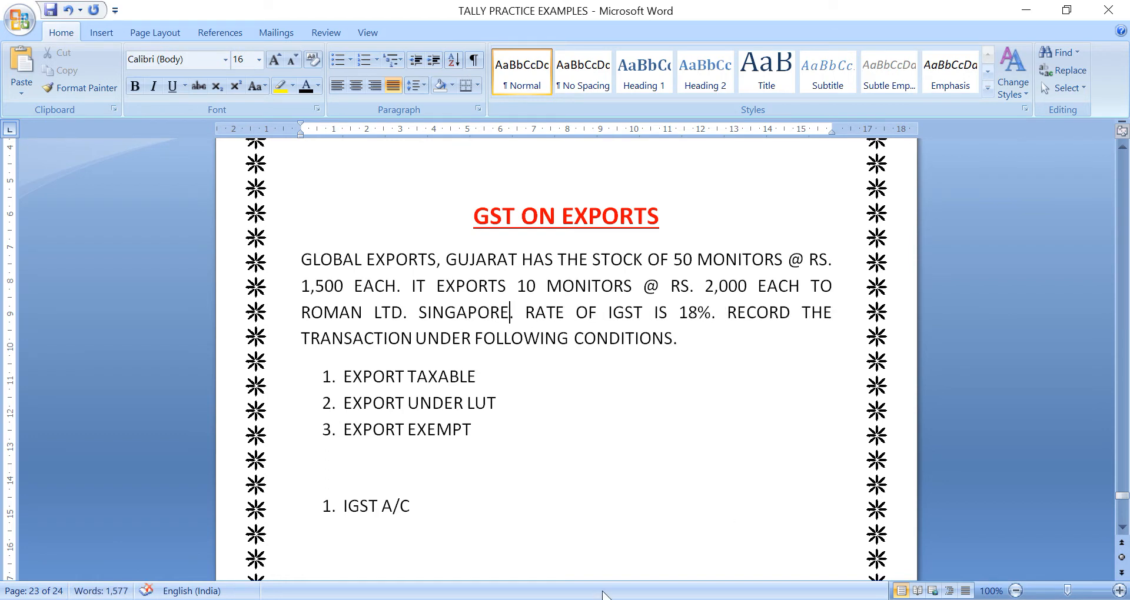
- Add "ROMAN LTD. SINGAPORE" and "SALES A/C" as items 2 and 3 of the ledger list, saving the document
click(563, 529)
key(Return)
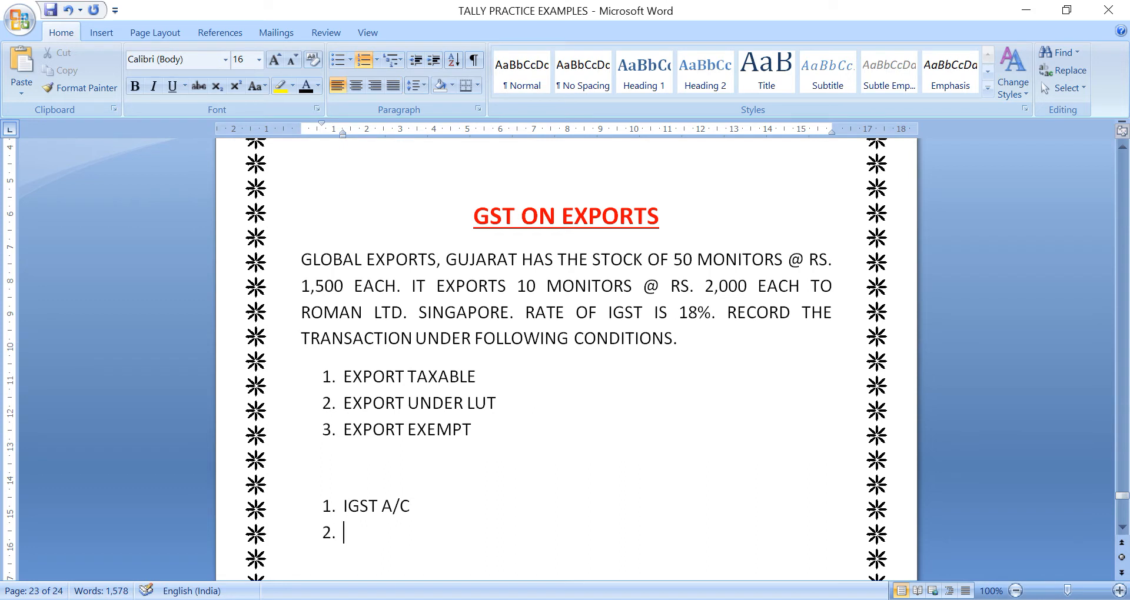
text(ROMAN L)
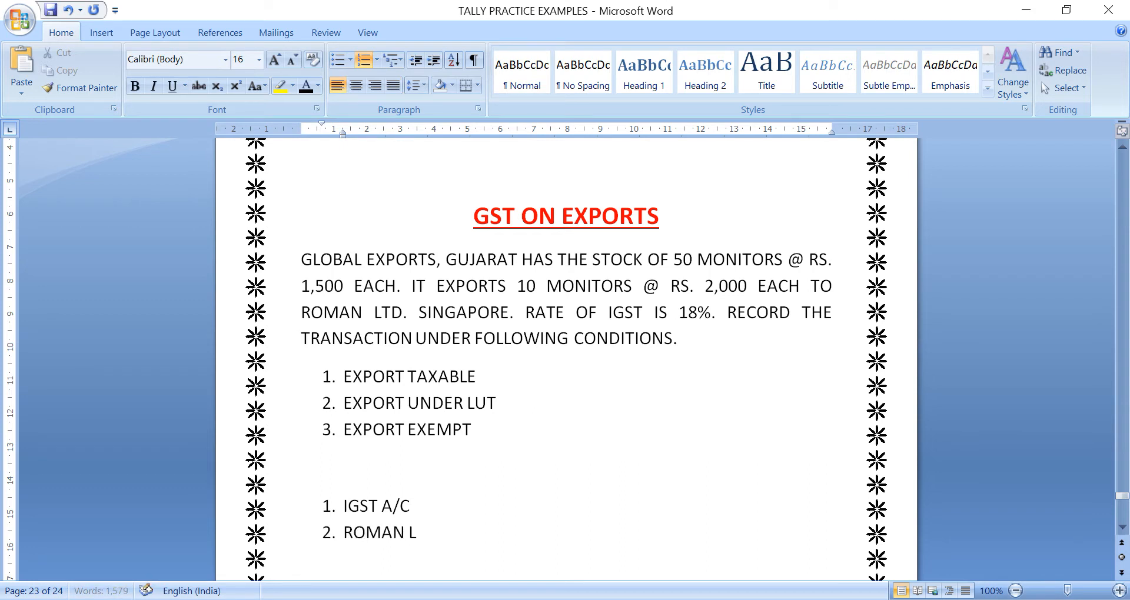
text(TD. SINGAPORE)
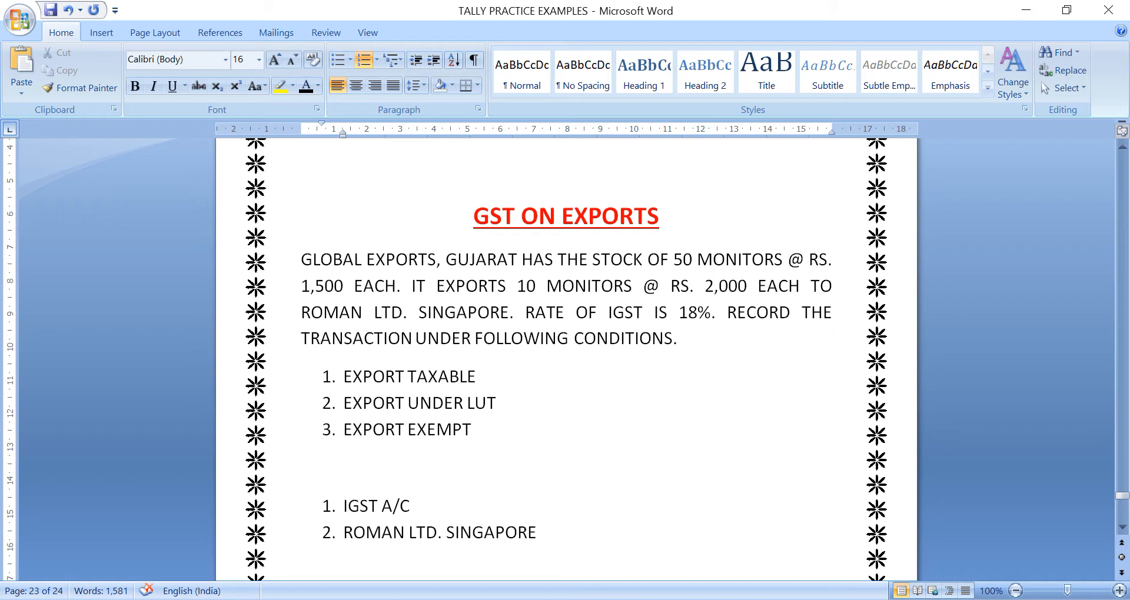
key(ctrl+s)
key(Return)
text(SALES A/C)
key(Return)
key(BackSpace)
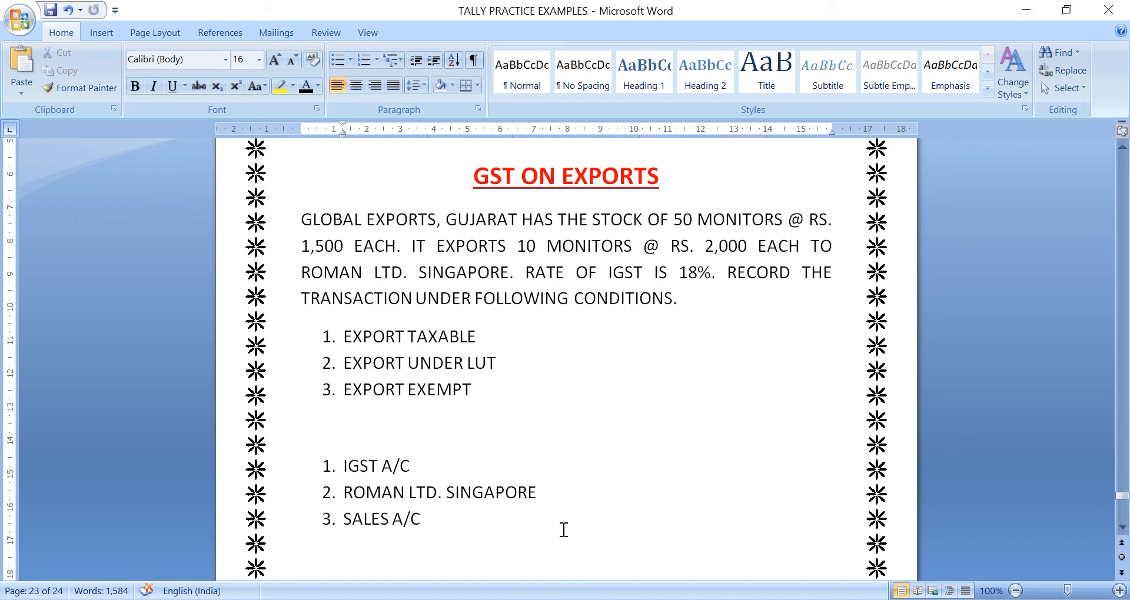
- Switch to Tally.ERP 9 and leave the GSTR-3B report to return to the Gateway of Tally
key(alt)
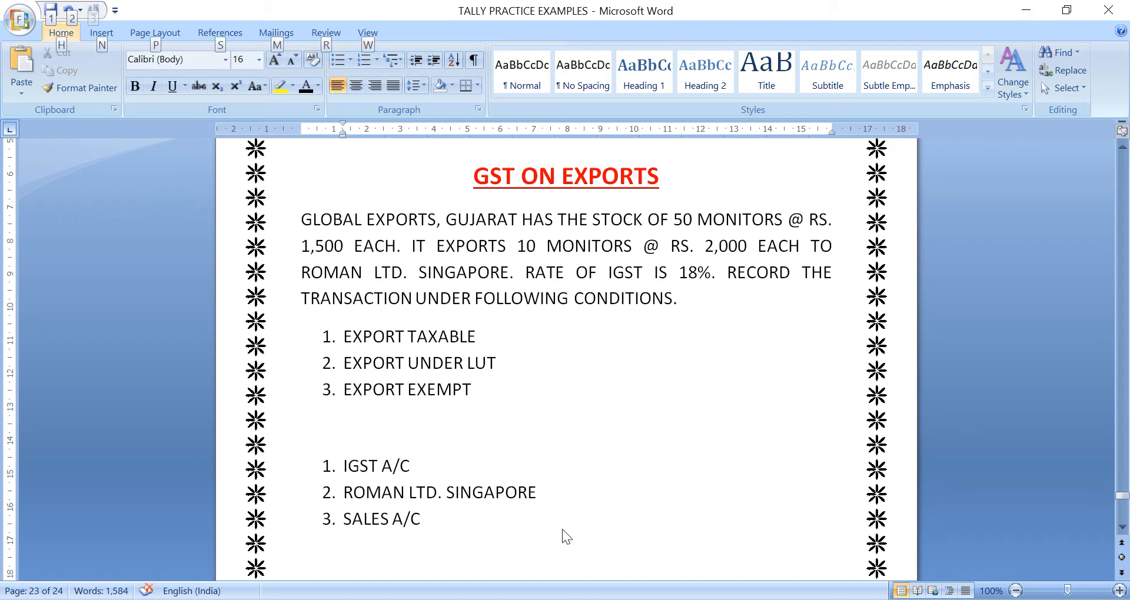
key(alt+Tab)
key(alt+Tab)
key(alt+Tab)
key(alt+Tab)
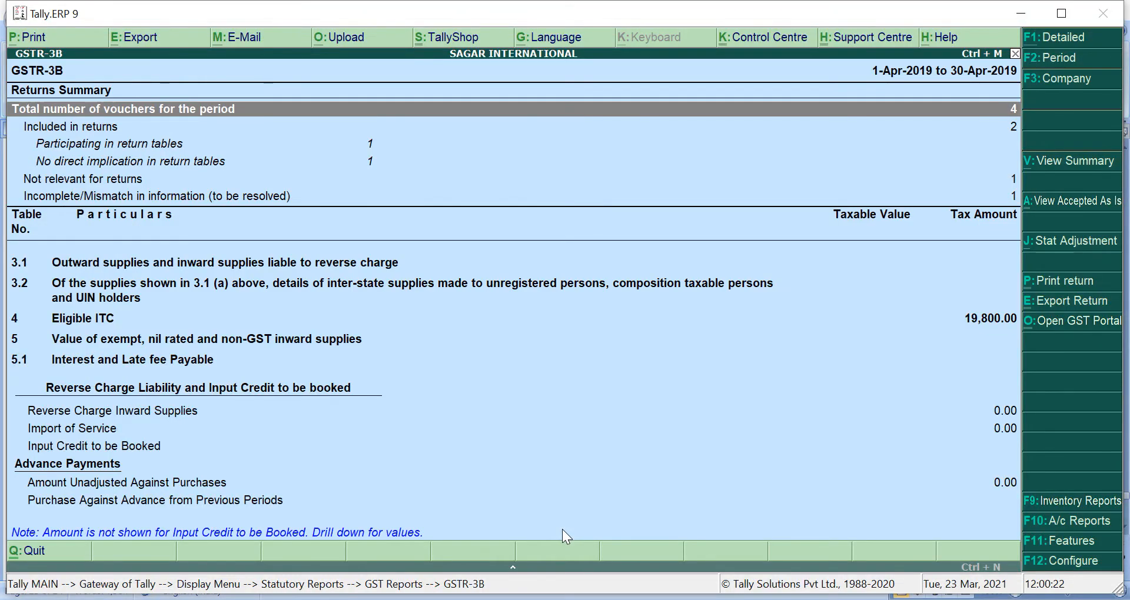
key(Escape)
key(Escape)
key(Escape)
key(Escape)
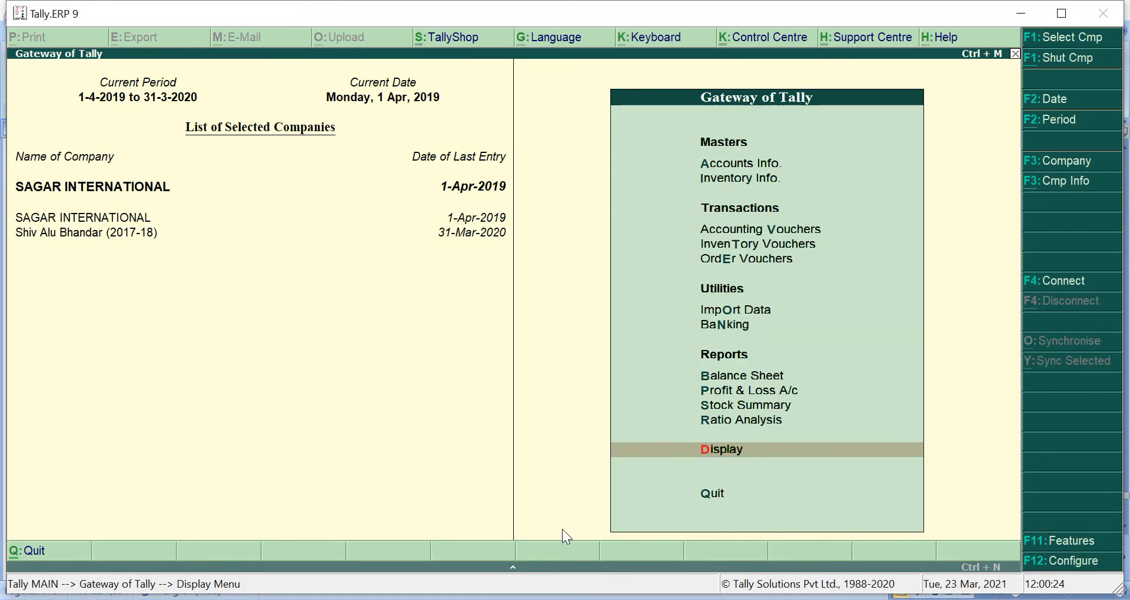
- Start creating a company named GLOBAL EXPORTS with country India and state Gujarat
click(1056, 182)
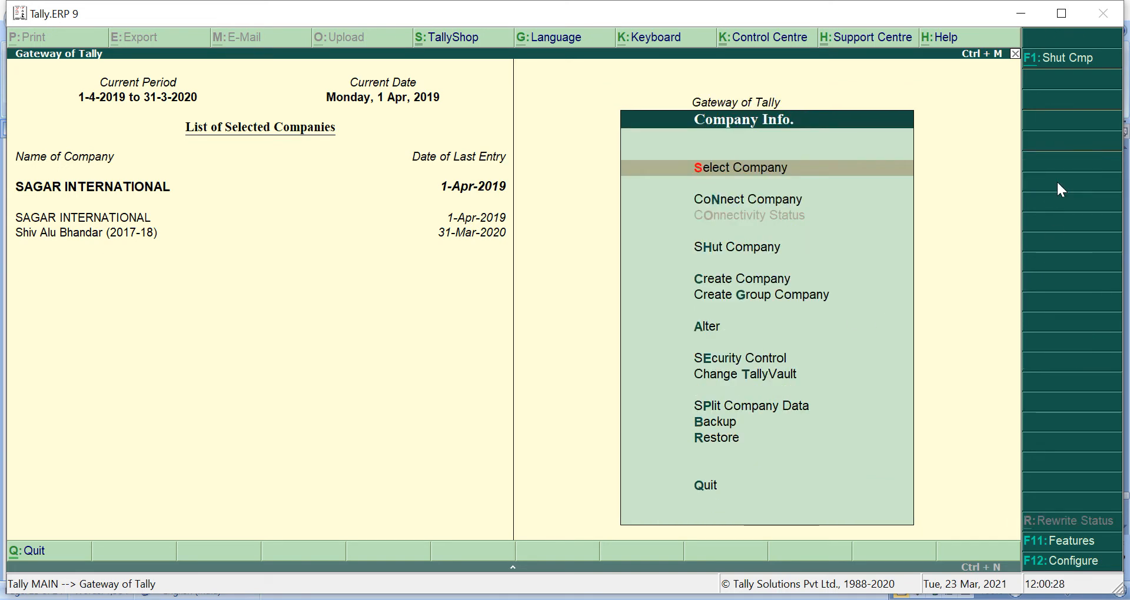
text(c)
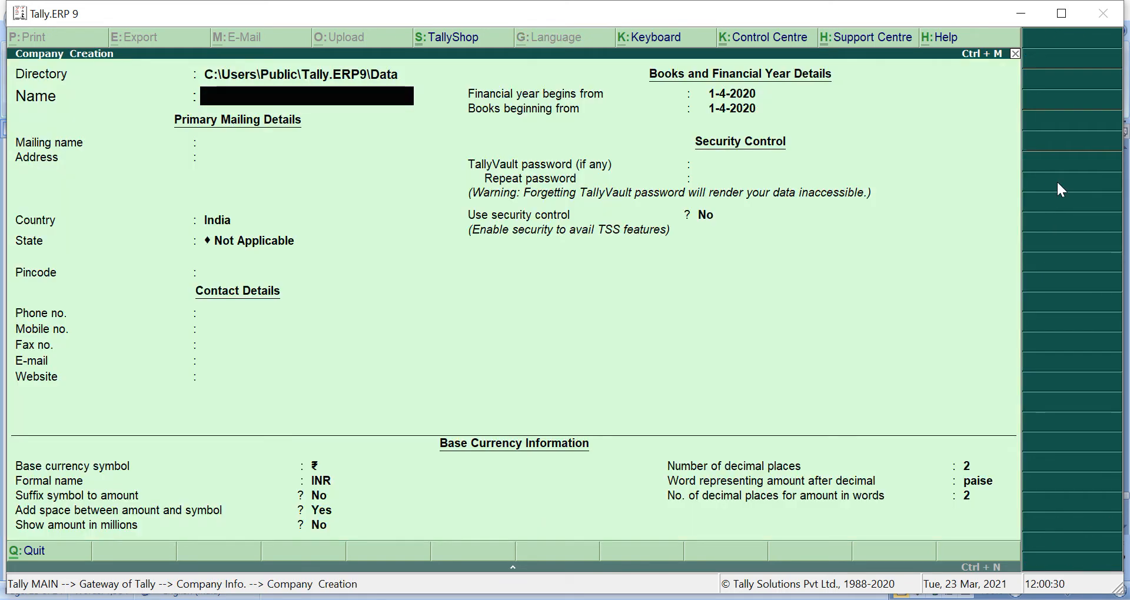
text(GLOBA)
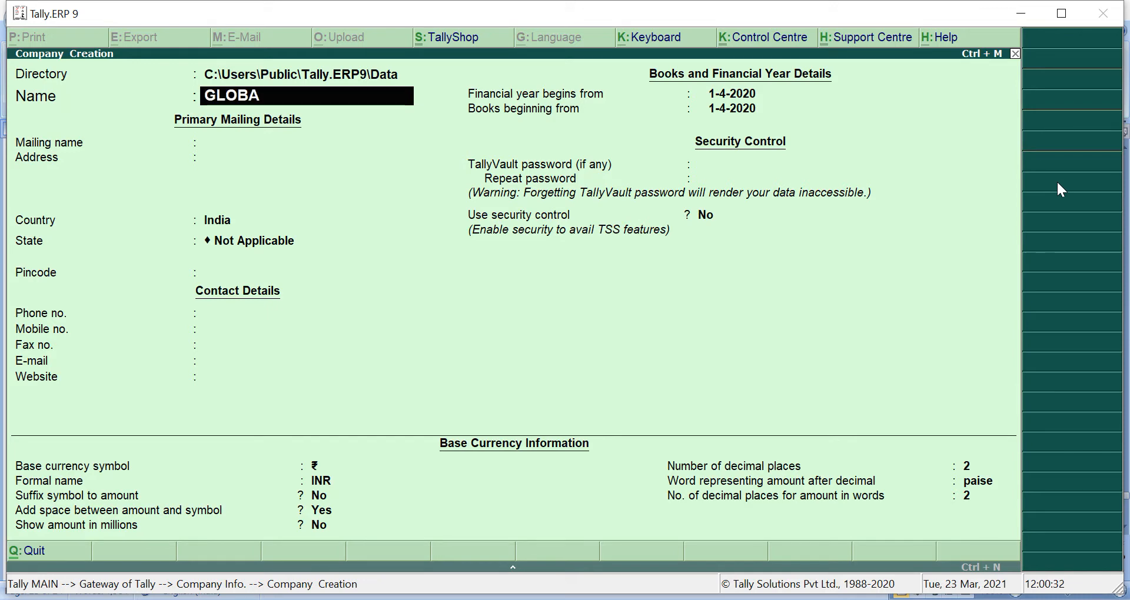
text(L EXPORTS)
key(Return)
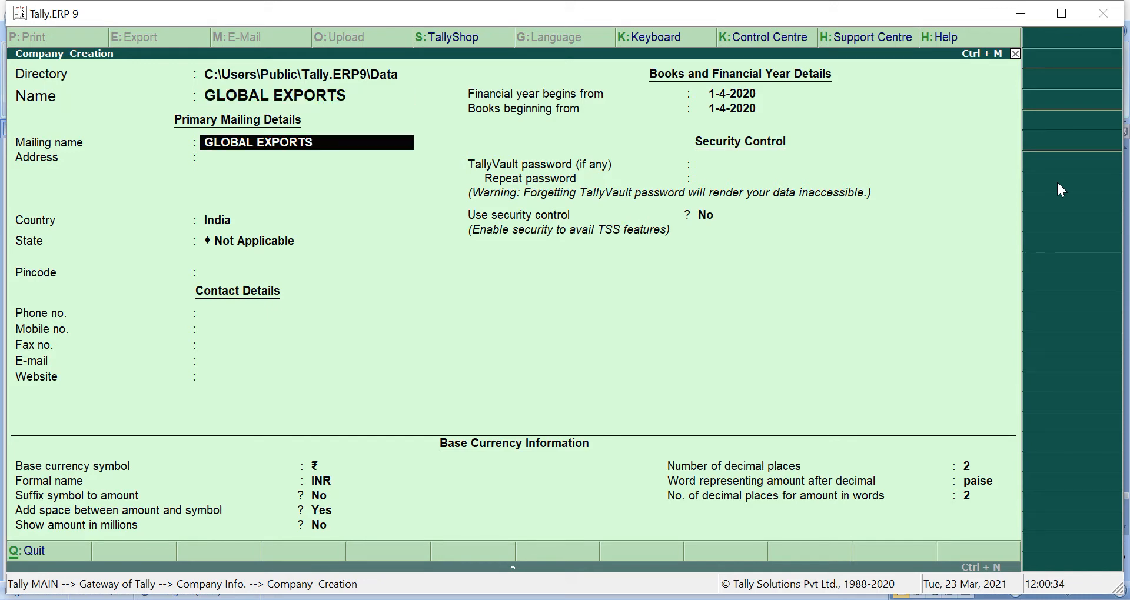
key(Return)
key(Return)
key(Return)
text(GU)
key(Return)
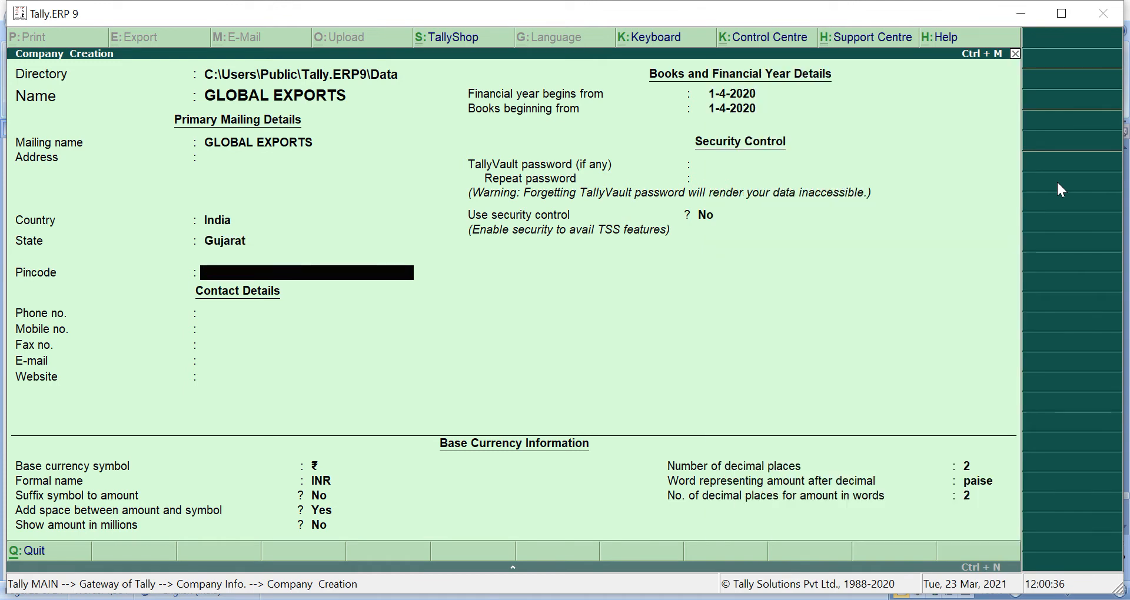
- Leave the contact details blank, set the financial year to begin on 1-4-2019, and save the new company
key(Return)
key(Return)
key(Return)
key(Return)
key(Return)
key(Return)
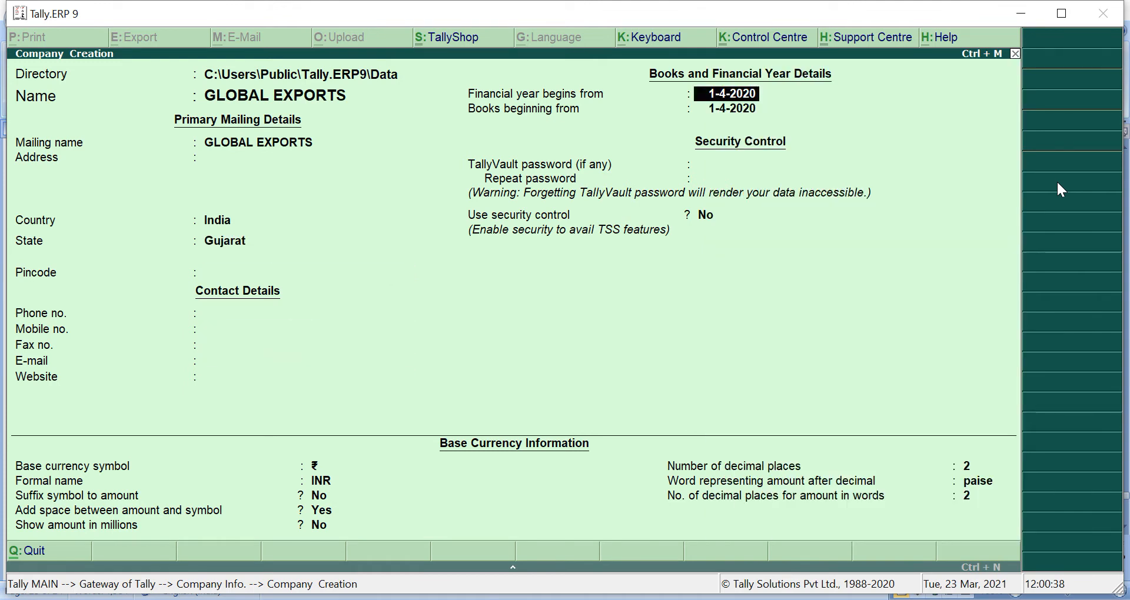
text(1-4-2019)
key(Return)
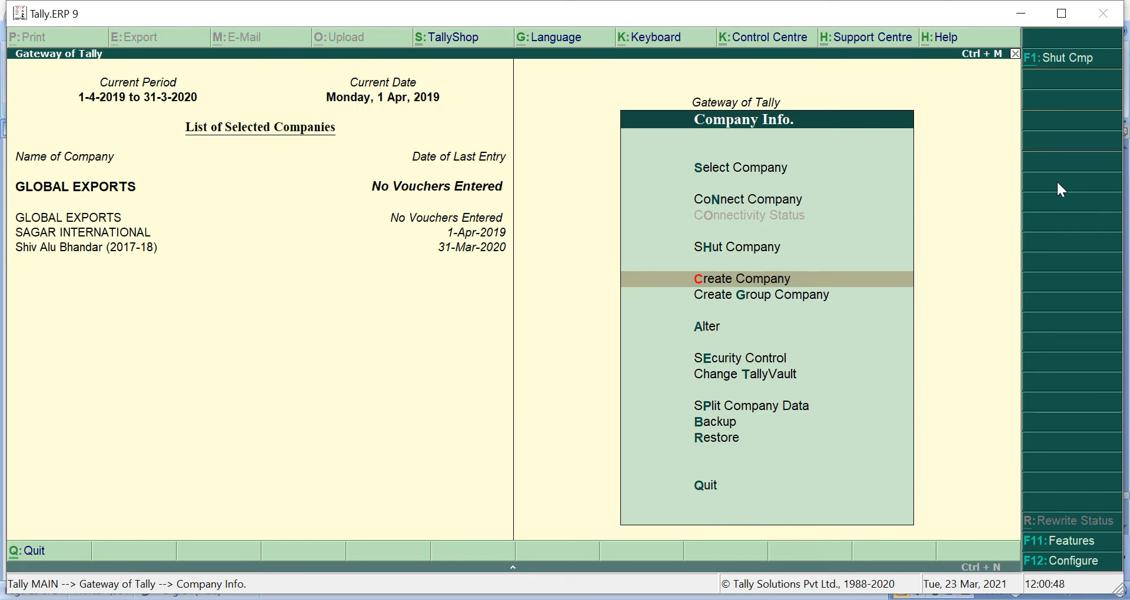
key(Escape)
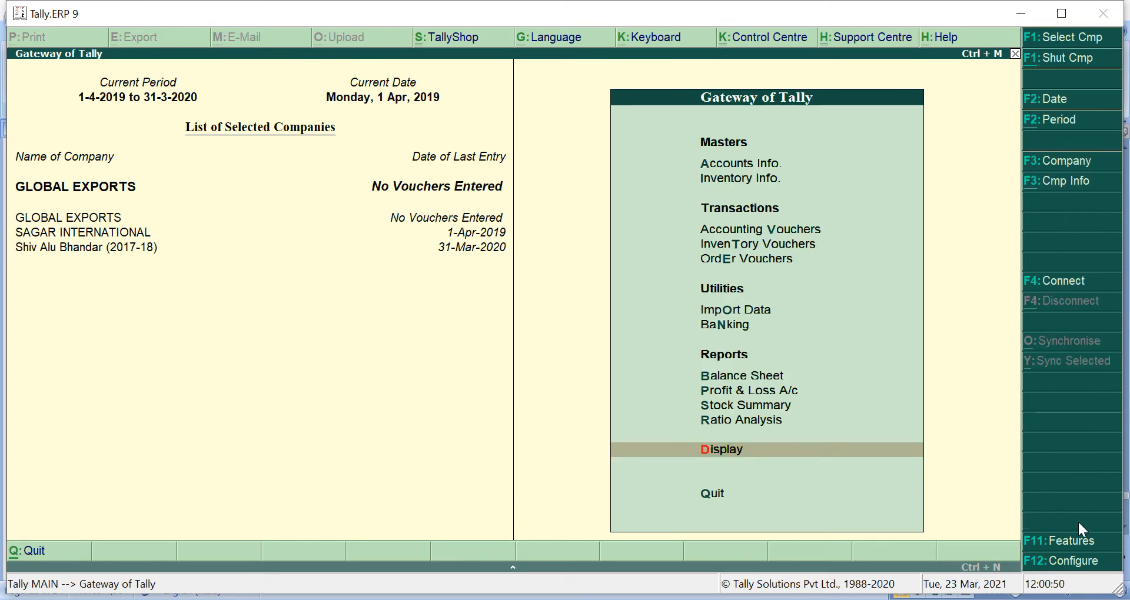
- Enable Goods and Services Tax (GST) for GLOBAL EXPORTS and open its GST details for alteration
click(1076, 541)
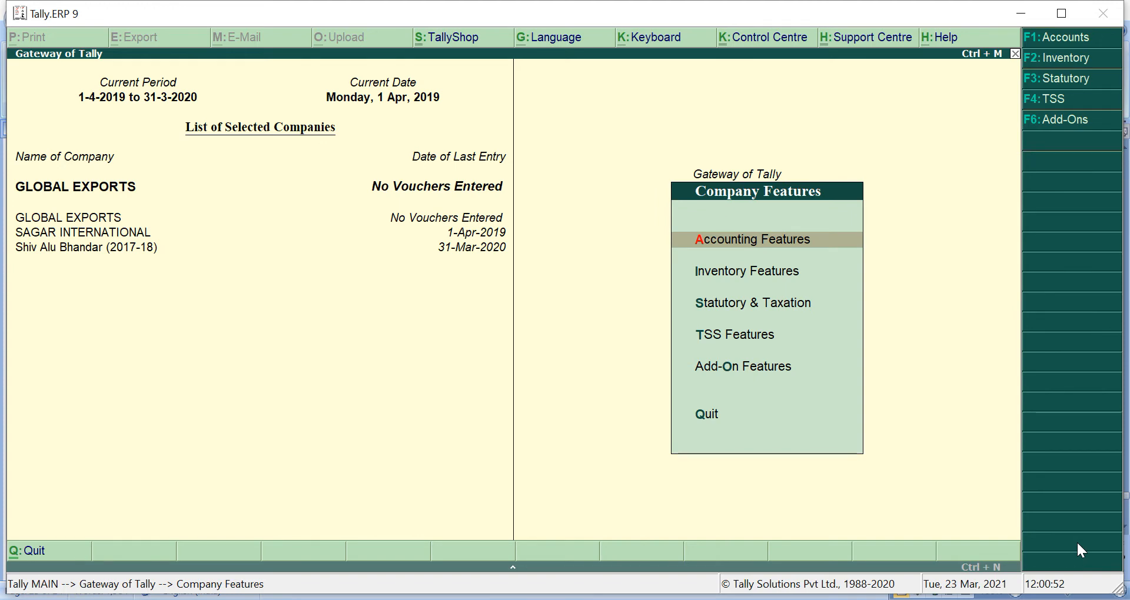
key(Down)
key(Down)
key(Down)
key(Up)
key(Return)
key(Return)
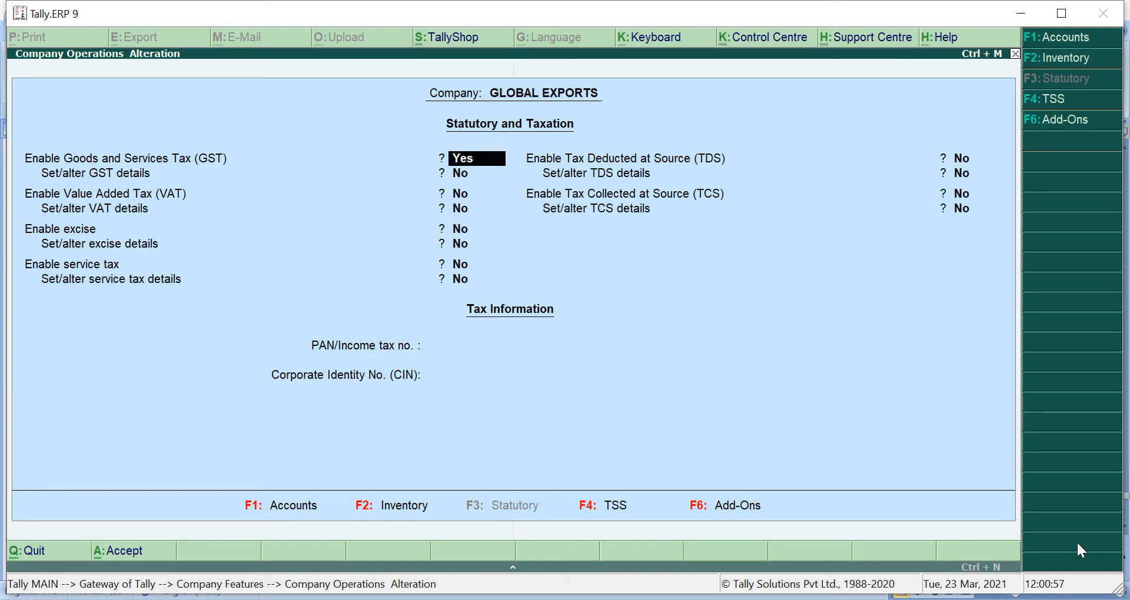
key(Return)
key(y)
key(Return)
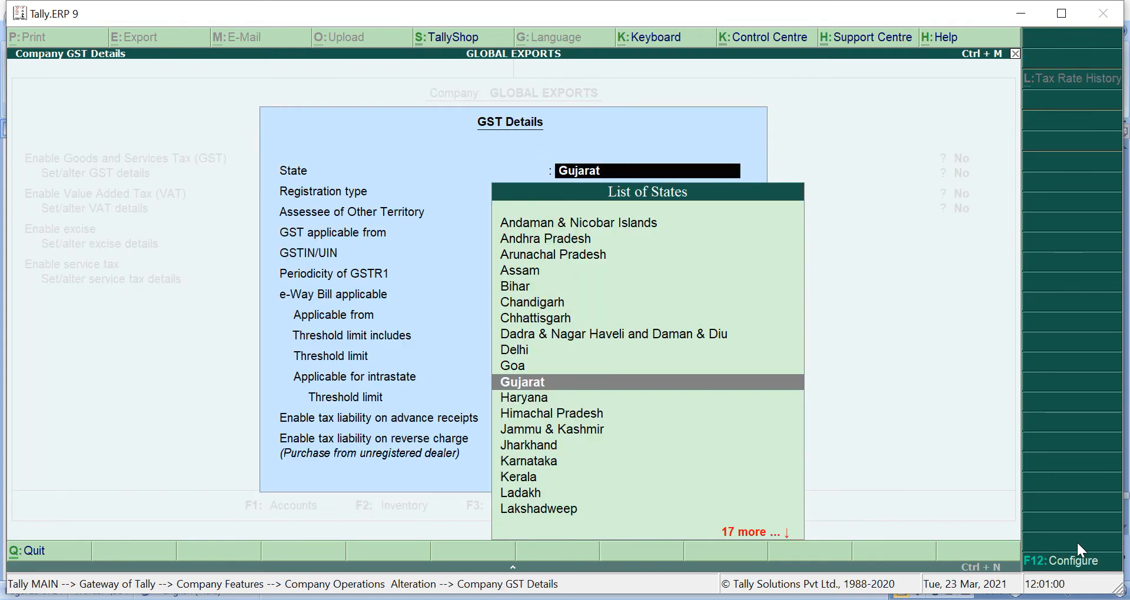
- Keep state Gujarat, Regular registration and GST applicable from 1-Apr-2019, and enter the company's GSTIN/UIN
key(Return)
key(Return)
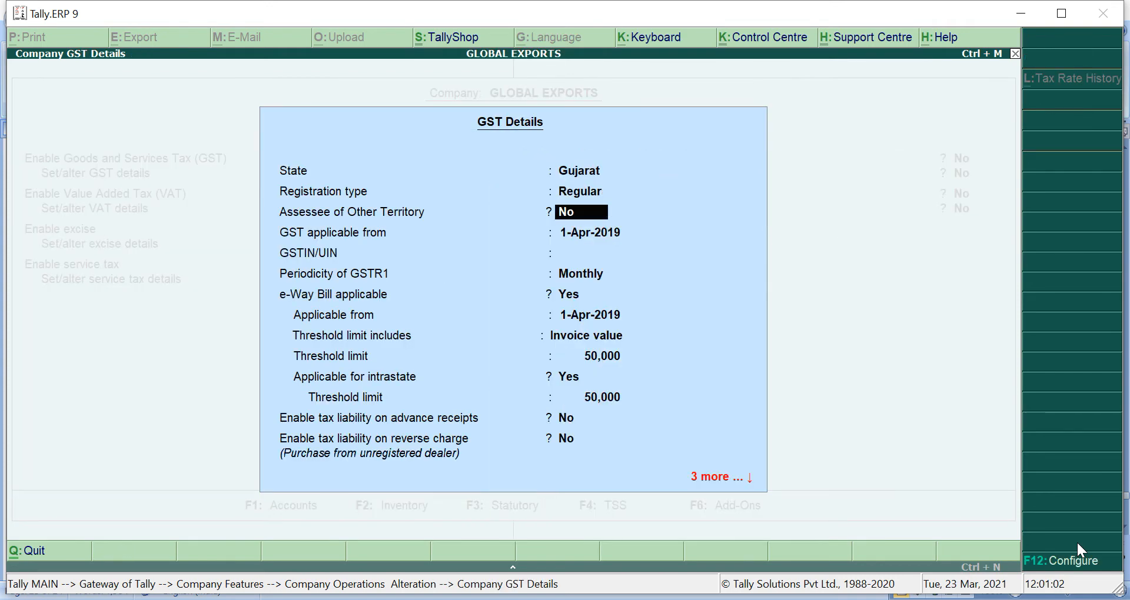
key(Return)
key(Return)
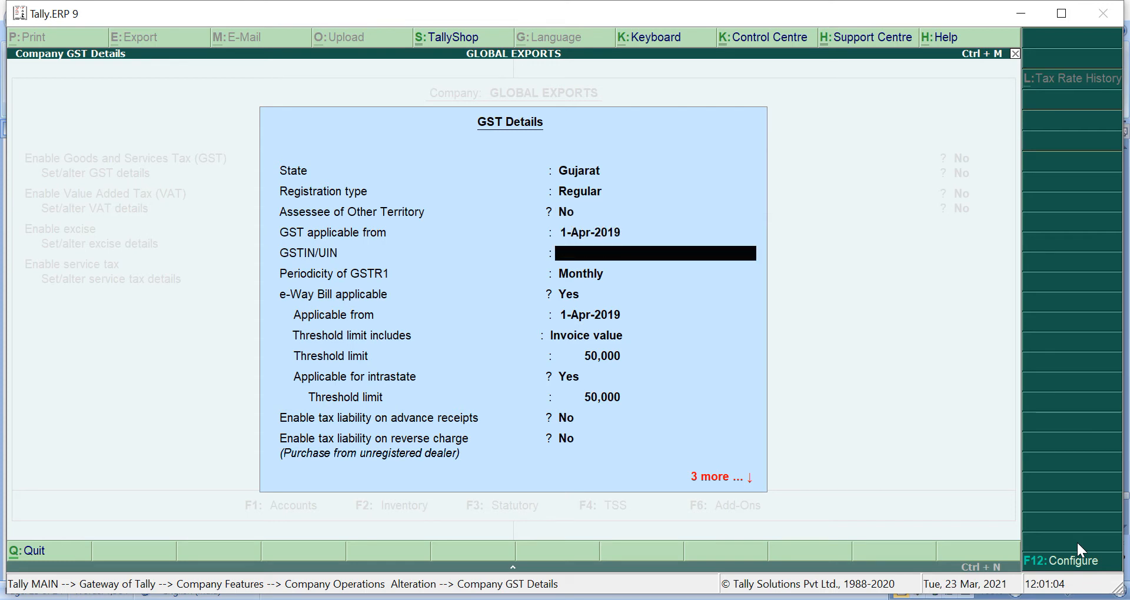
text(24ABCDE4567)
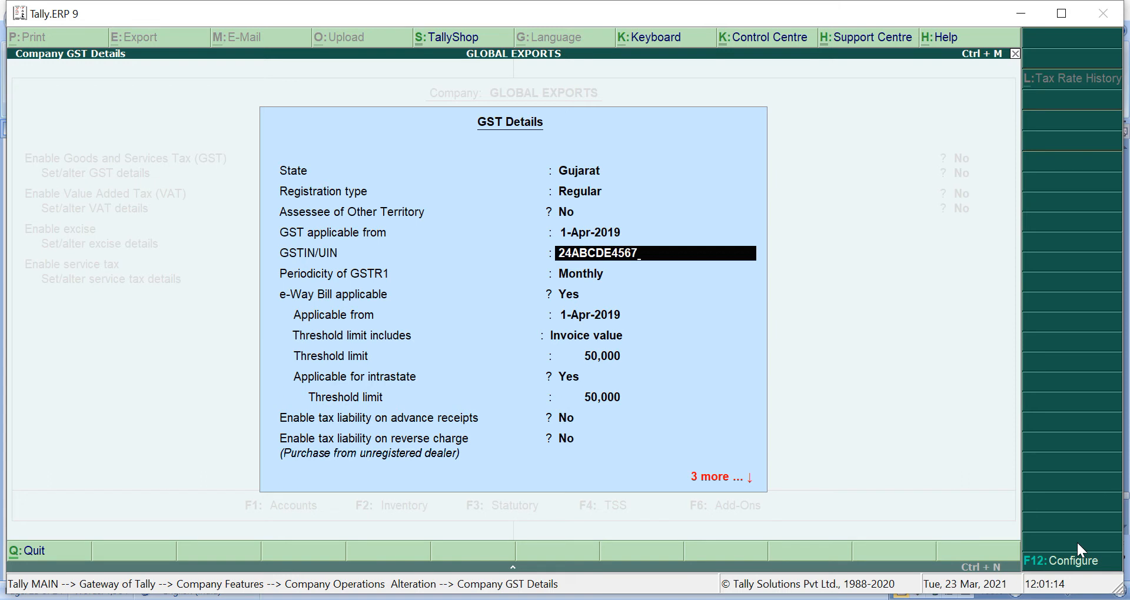
text(A5R5)
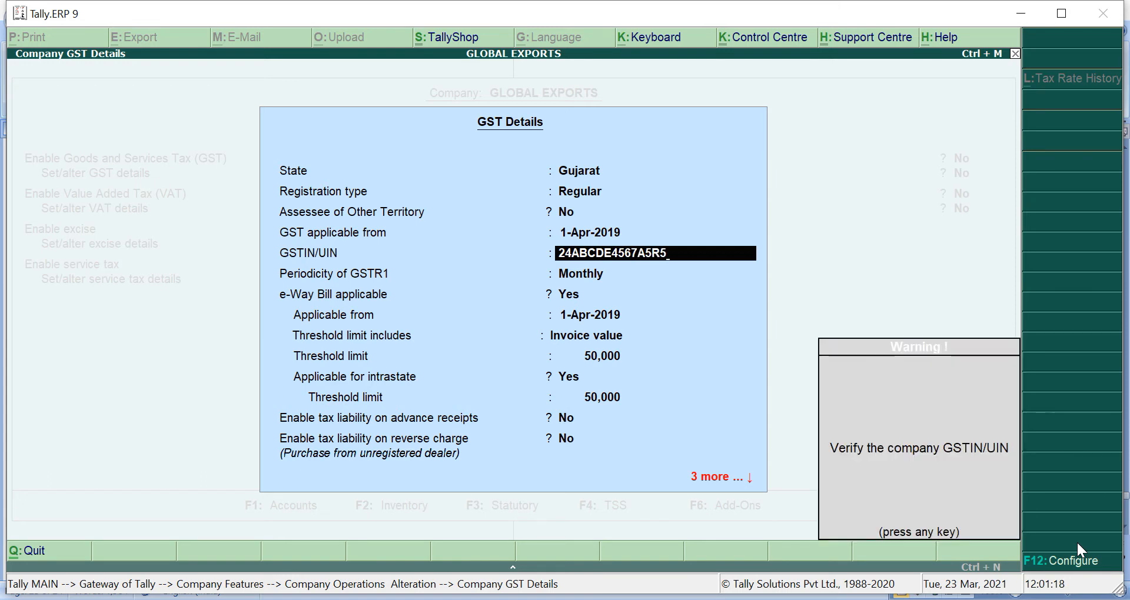
key(Return)
- Keep the GSTR1 periodicity as Monthly and set e-Way Bill applicable to No
key(Return)
key(BackSpace)
text(n)
key(Return)
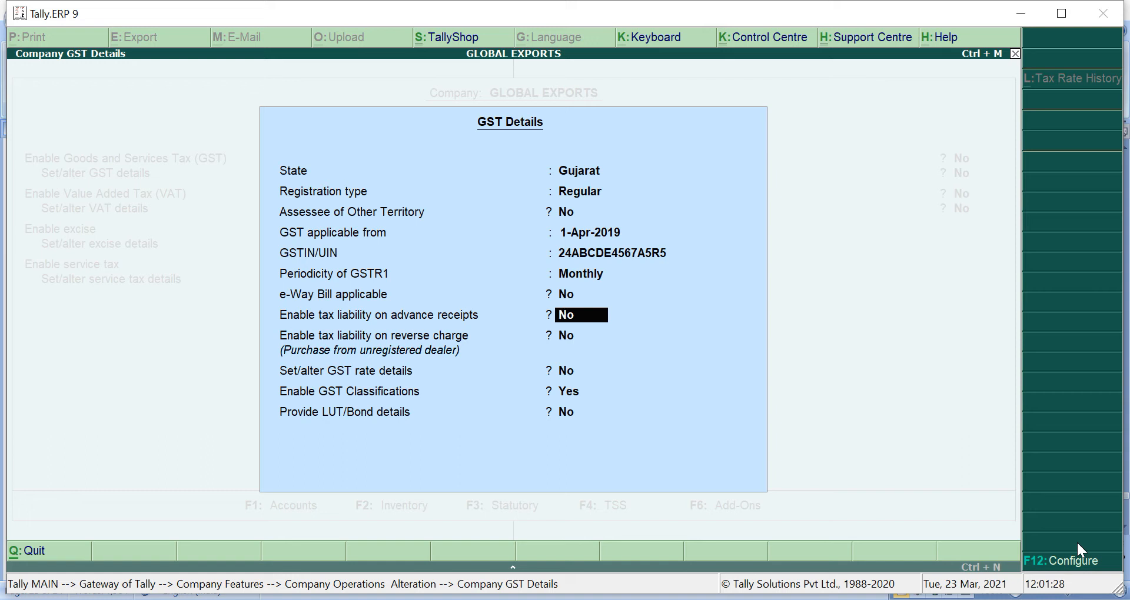
- Keep the tax liability, GST rate and classification options unchanged, and set Provide LUT/Bond details to Yes
key(Return)
key(Return)
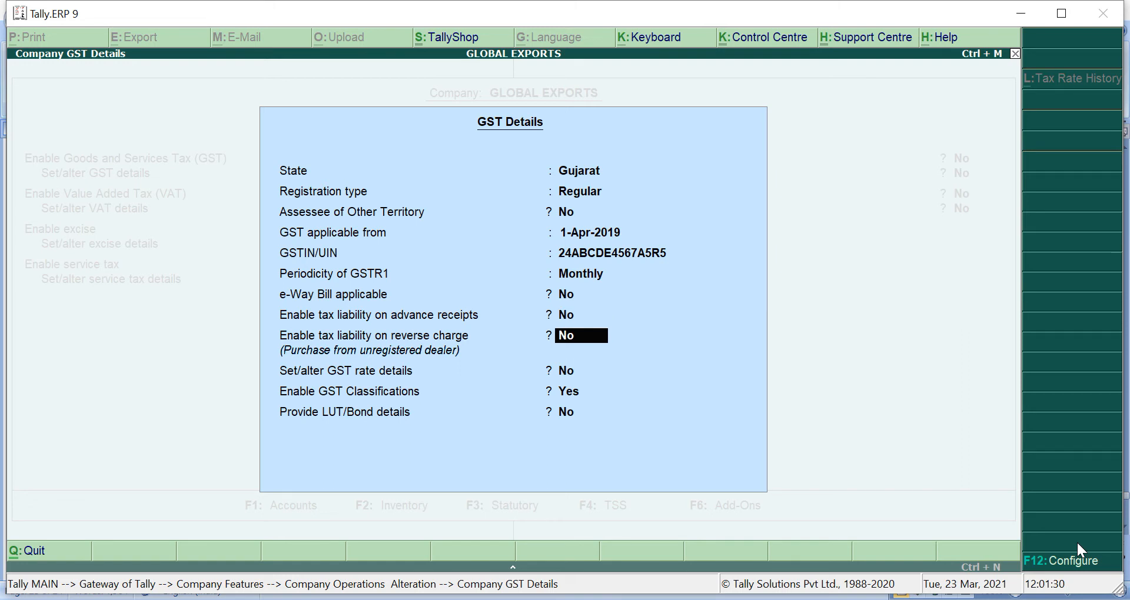
key(Return)
key(Return)
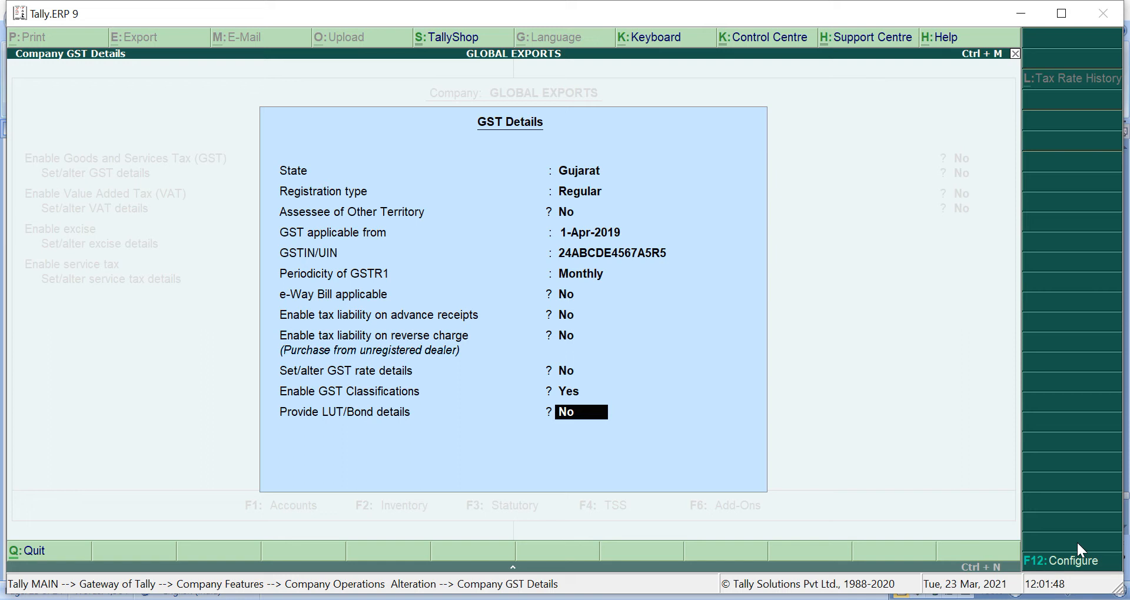
text(Y)
key(Return)
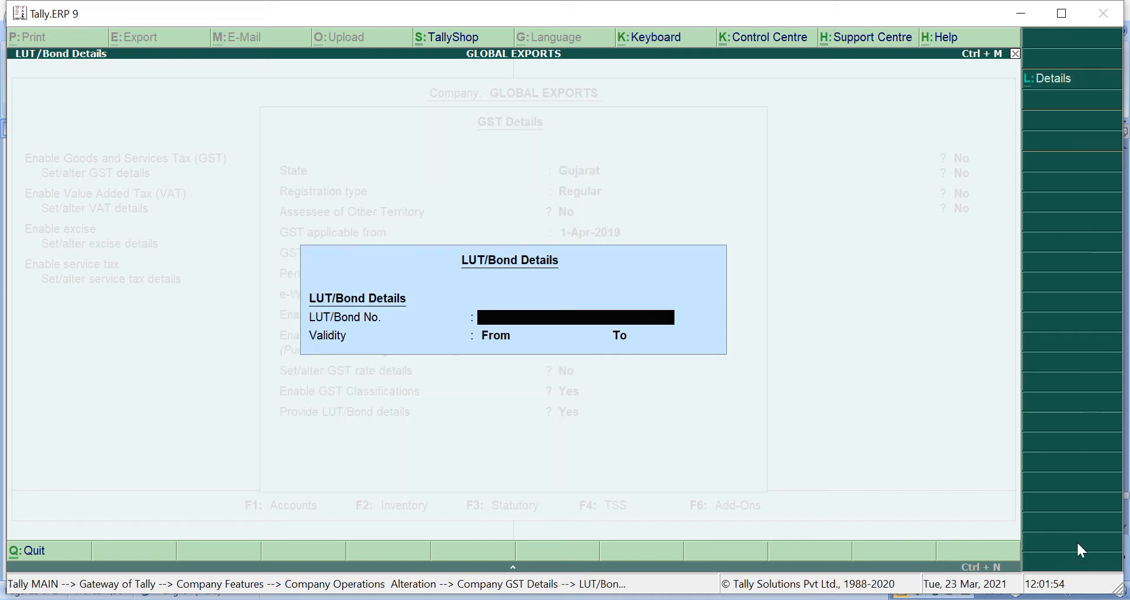
- Enter the LUT/Bond number and set its validity from 1-4-19 to 1-4-20
text(456896)
key(Return)
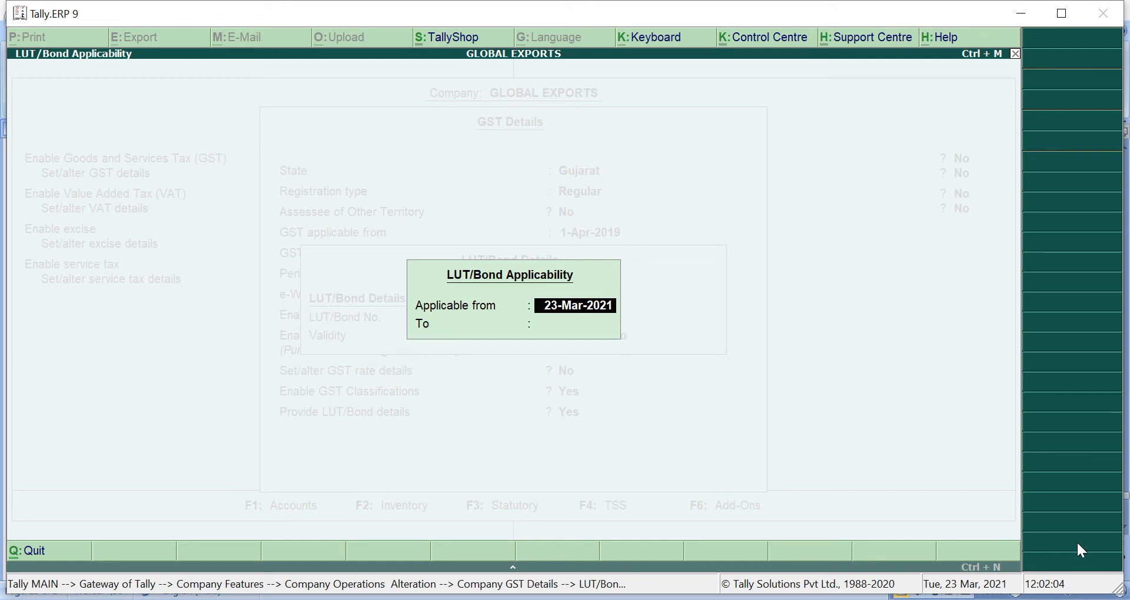
text(1-4-19)
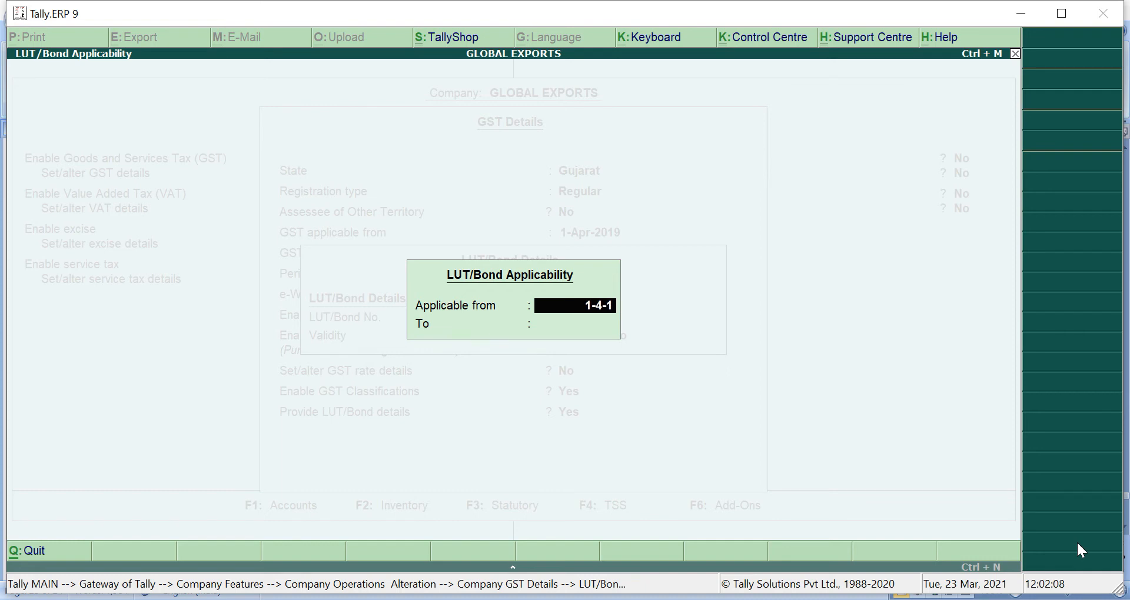
key(Return)
text(1-4-20)
key(Return)
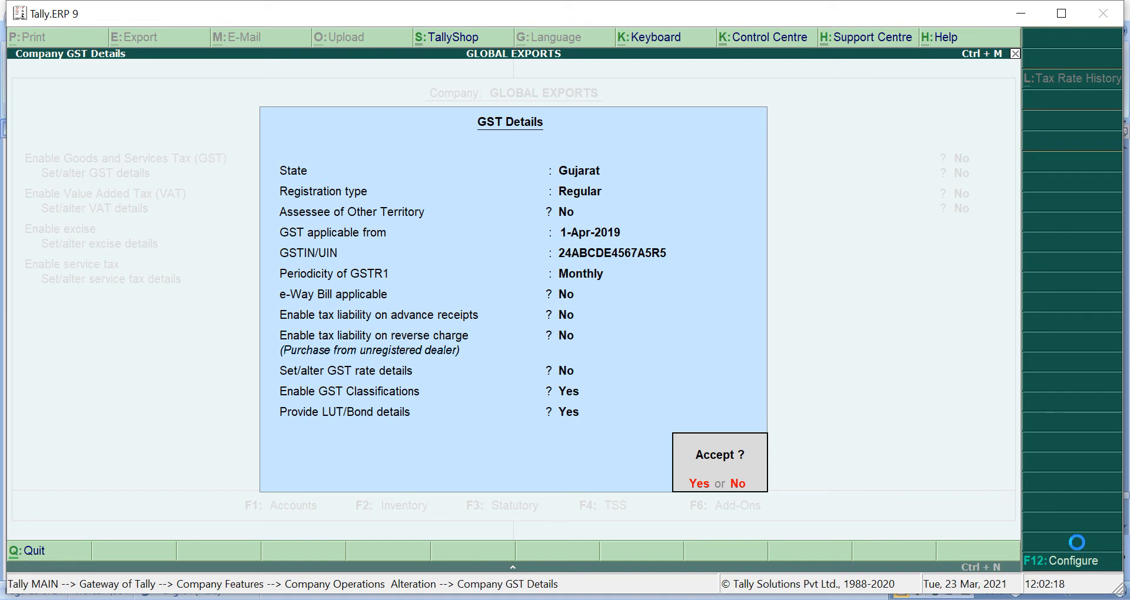
- Accept the company GST details, save the statutory and taxation features, and return to the Gateway of Tally
key(Return)
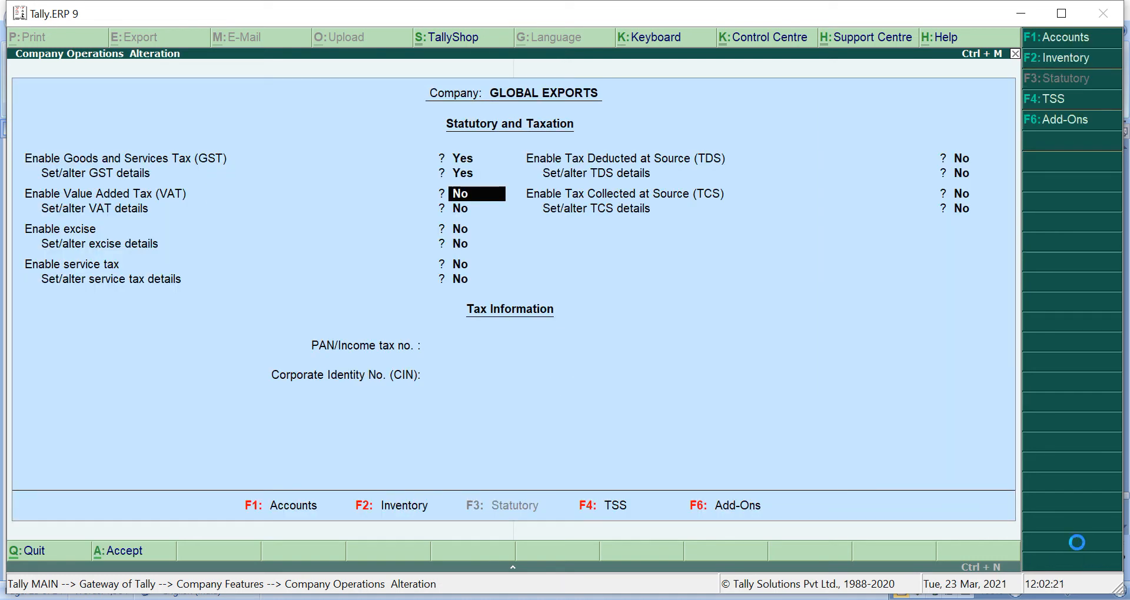
key(ctrl+a)
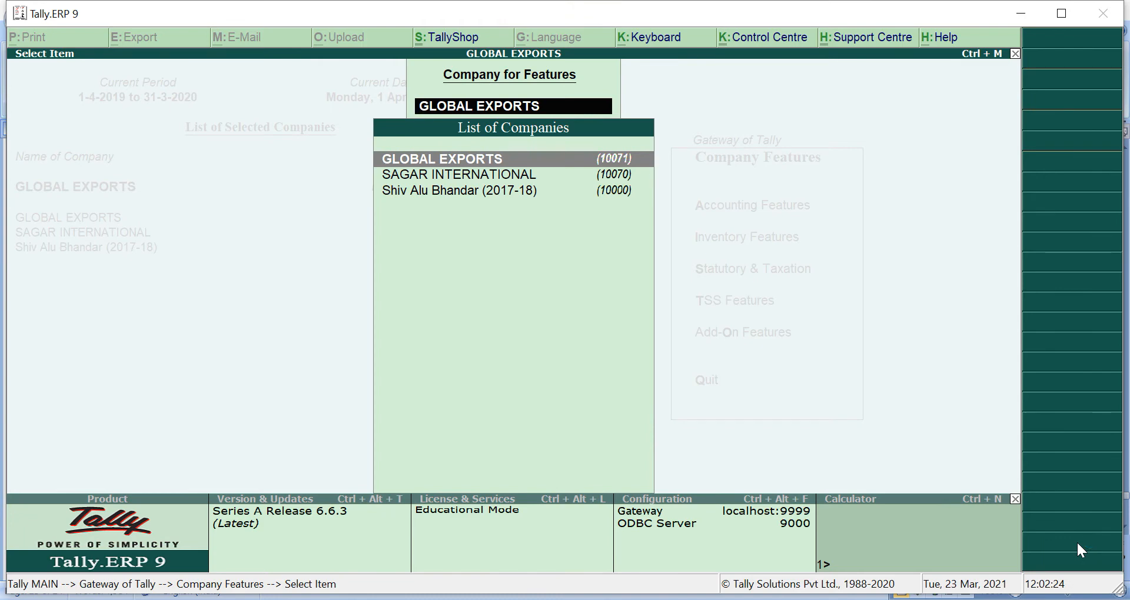
key(Escape)
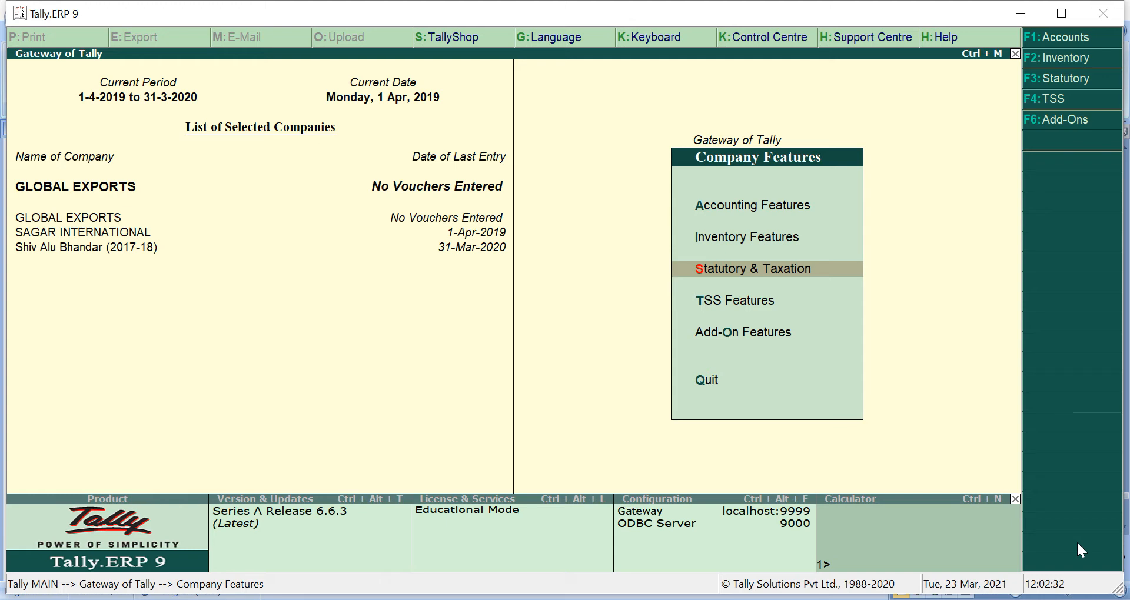
key(Escape)
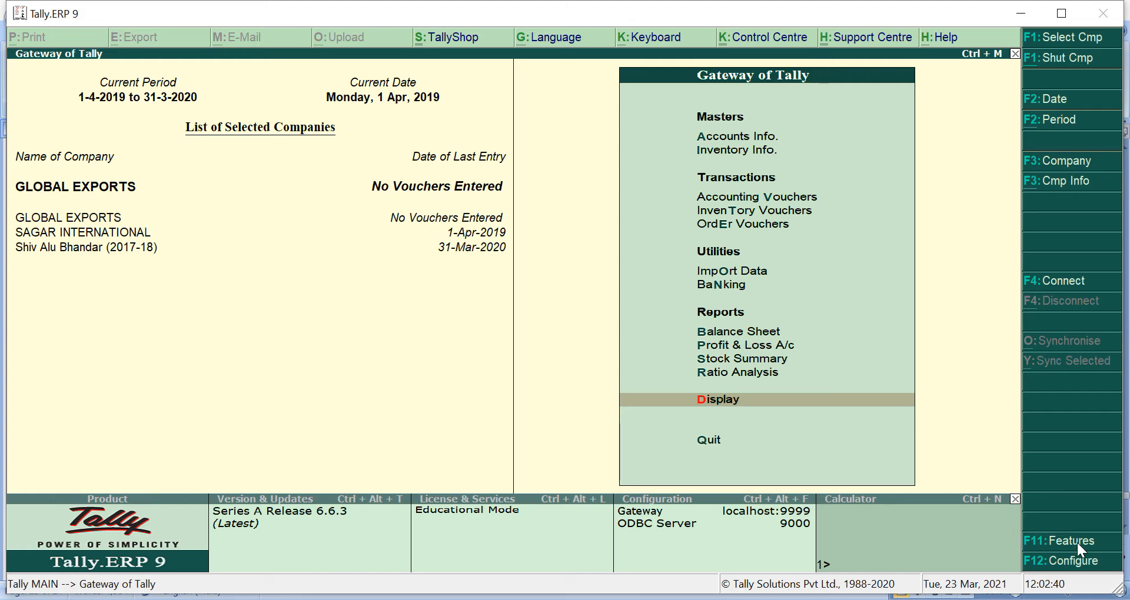
- Start a new single ledger named SALES A/C under the Sales Accounts group
key(Up)
key(Up)
key(Up)
key(Up)
key(Up)
key(Up)
key(Up)
key(Up)
key(Up)
key(Up)
key(Up)
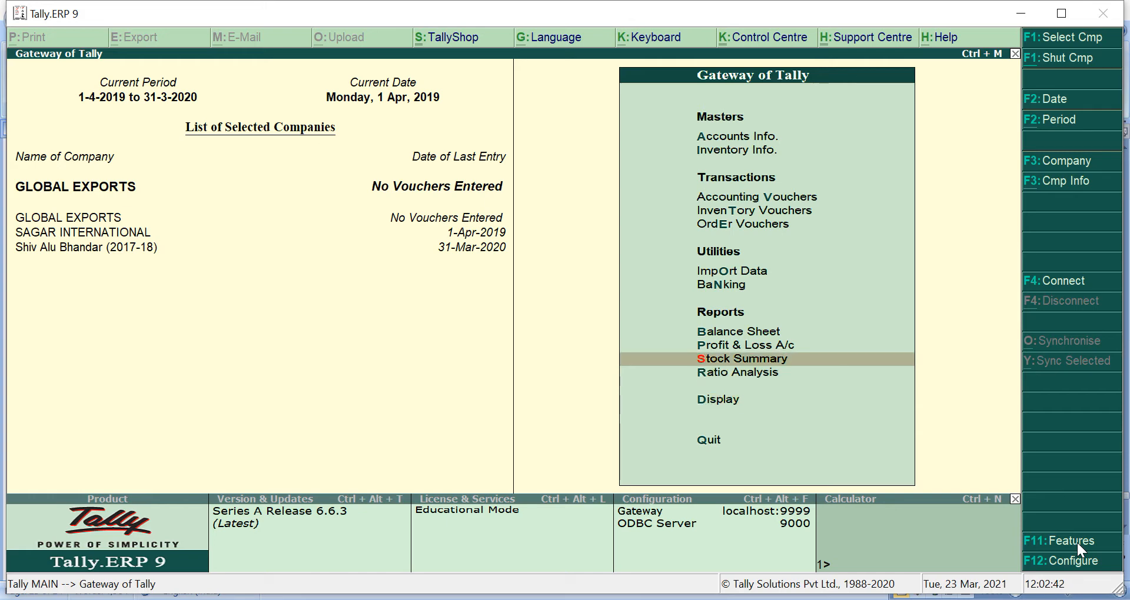
key(Return)
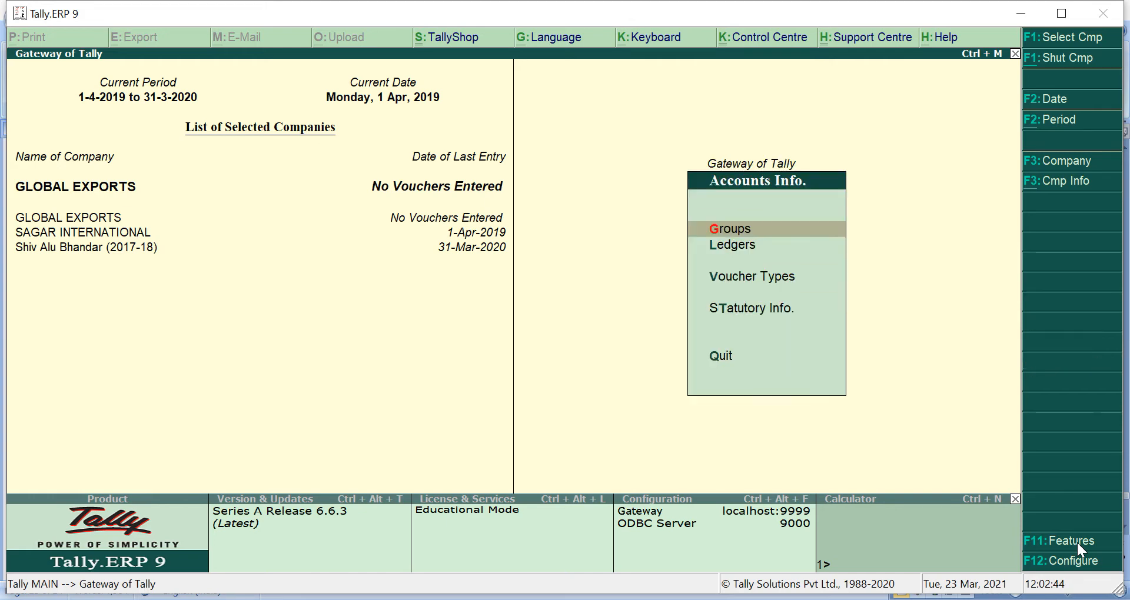
key(Down)
key(Return)
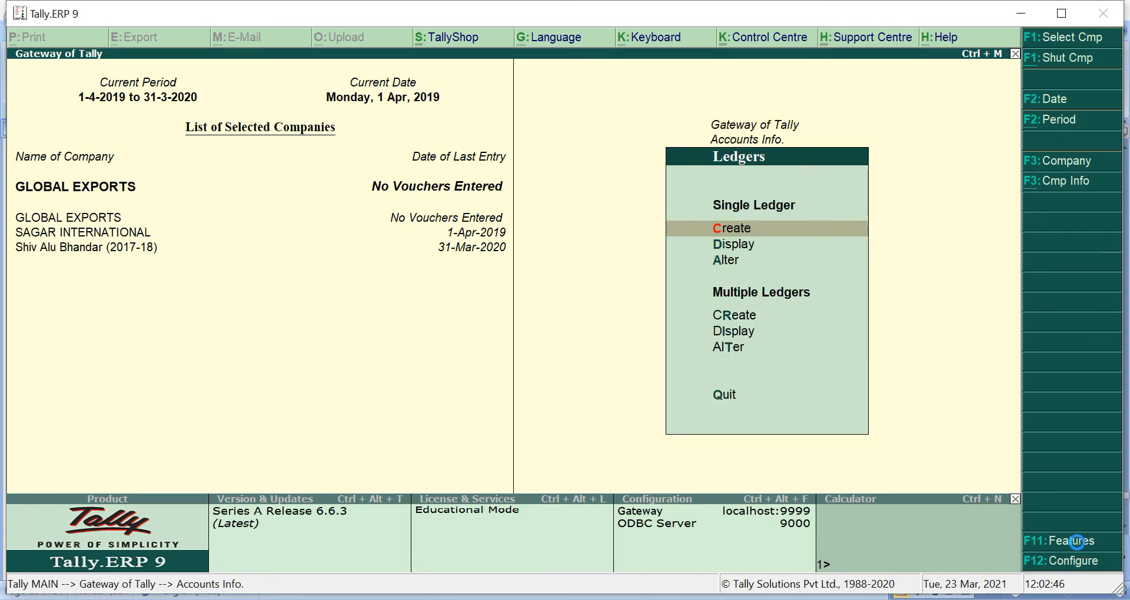
key(Return)
text(SALES)
key(BackSpace)
key(BackSpace)
key(BackSpace)
text(LES A/C)
key(Return)
text(SAL)
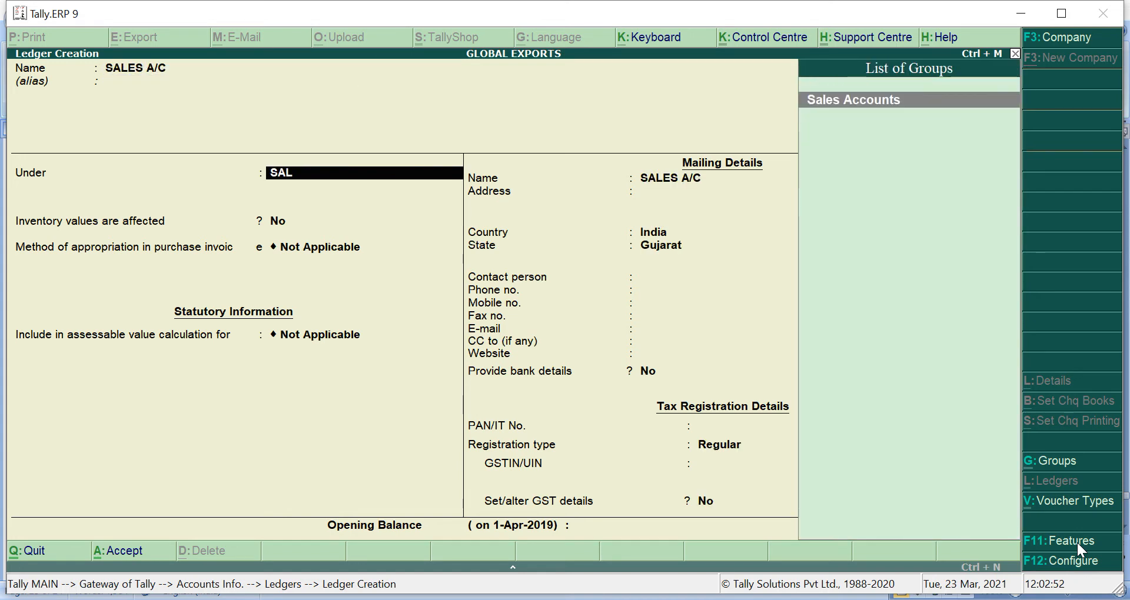
key(Return)
- Keep inventory values affected at Yes and GST Applicable for SALES A/C, set its type of supply to Goods, and save the ledger
key(Return)
key(Return)
key(Return)
key(Return)
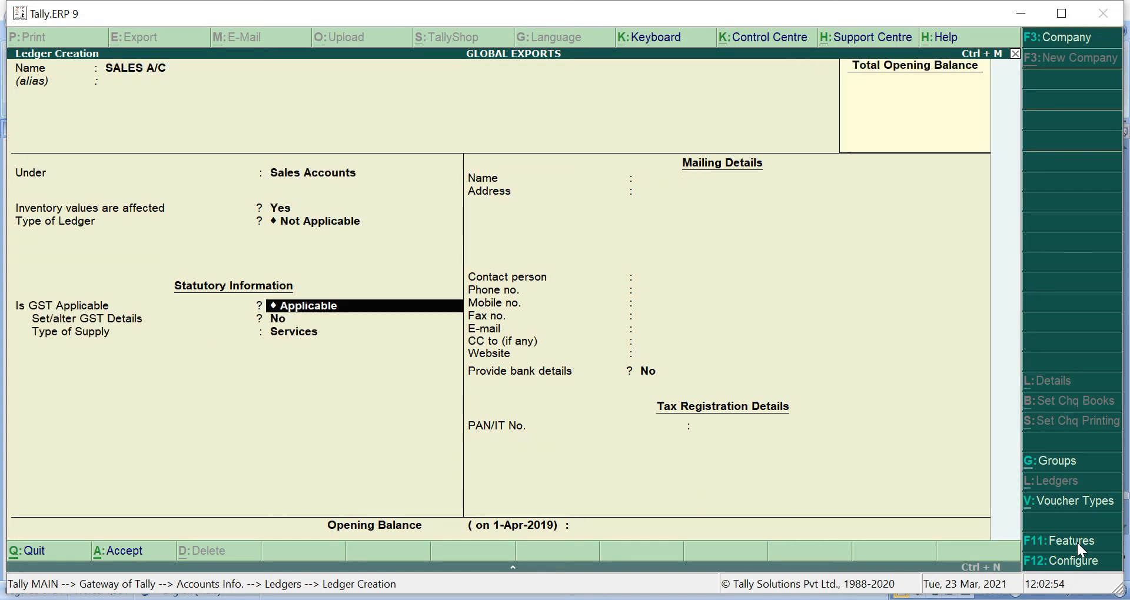
key(Up)
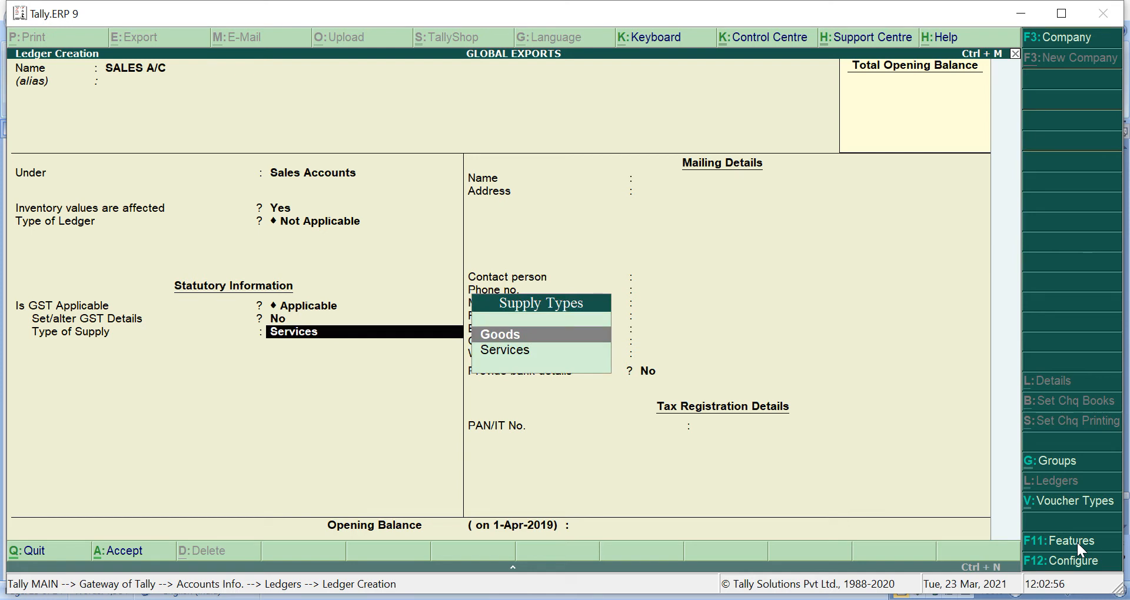
key(Return)
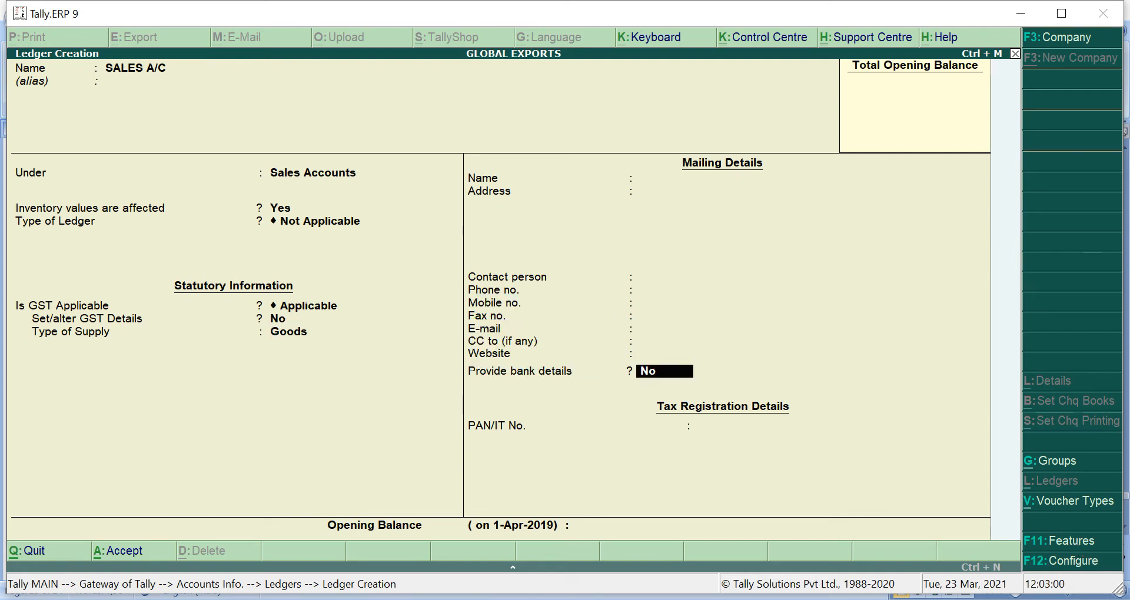
key(ctrl+a)
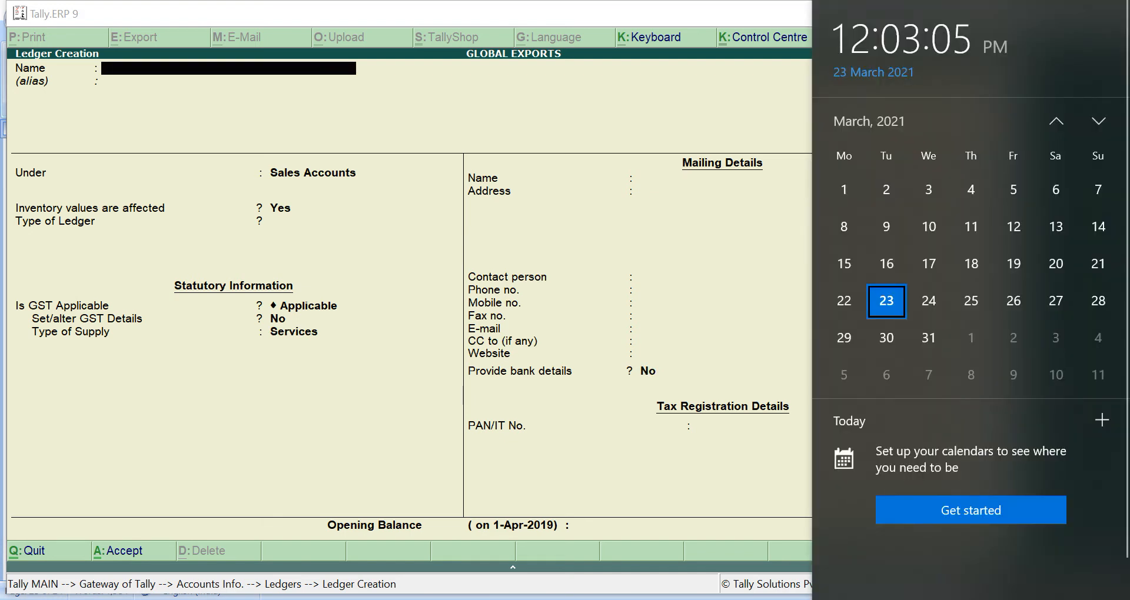
- Close the calendar overlay and start a new ledger named IGST A/C under the Duties & Taxes group
click(772, 378)
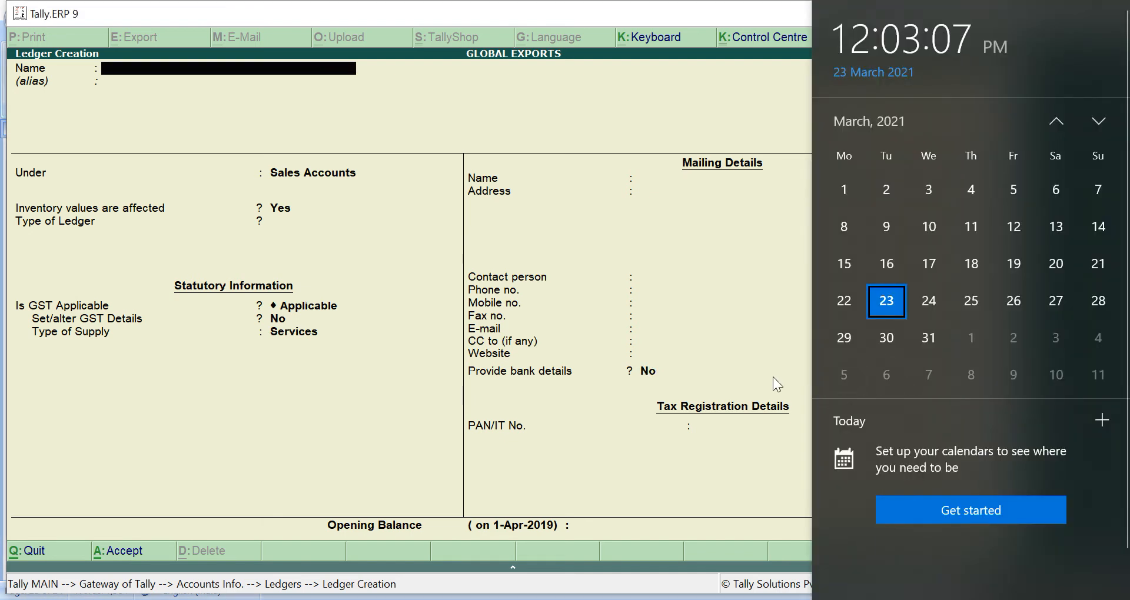
text(IGST A/C)
key(Return)
text(DU)
key(Return)
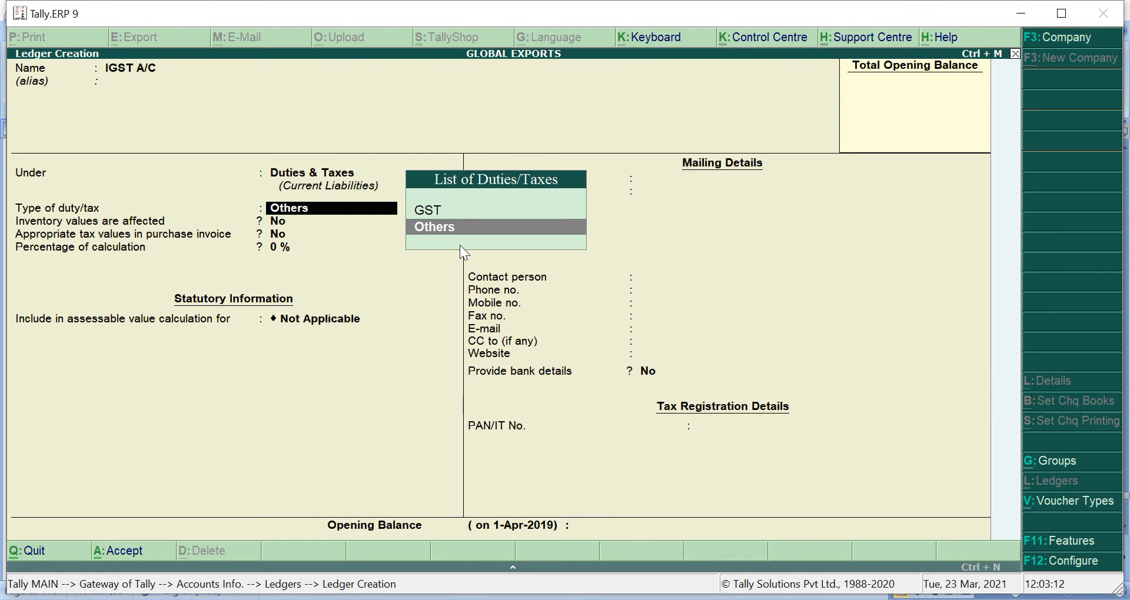
- Set the IGST A/C duty type to GST and its tax type to Integrated Tax, and save the ledger
key(Up)
key(Return)
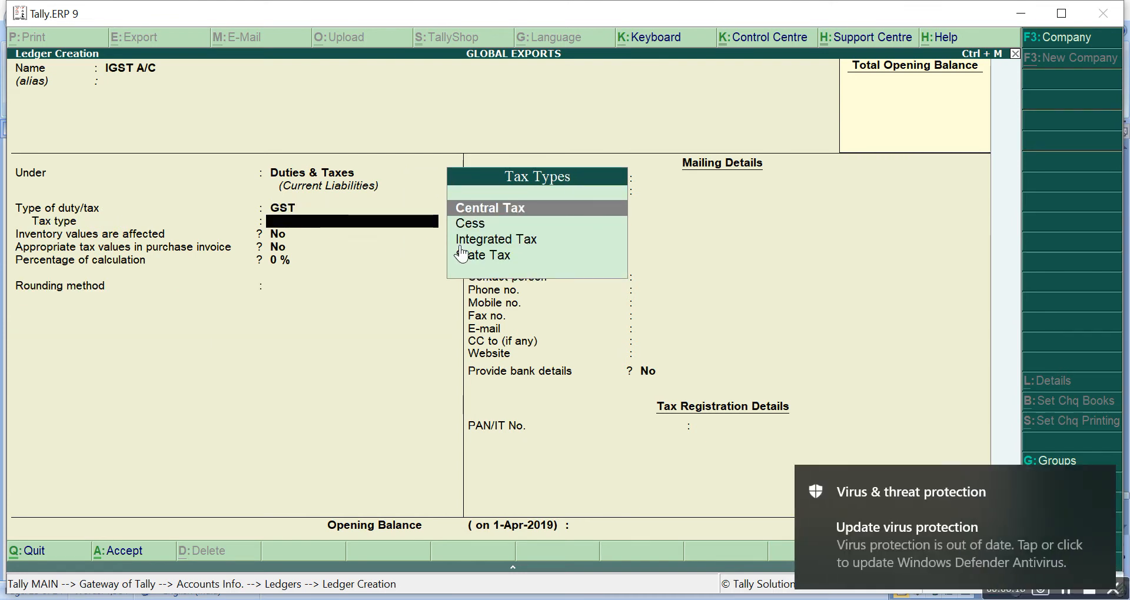
key(Down)
key(Down)
key(Return)
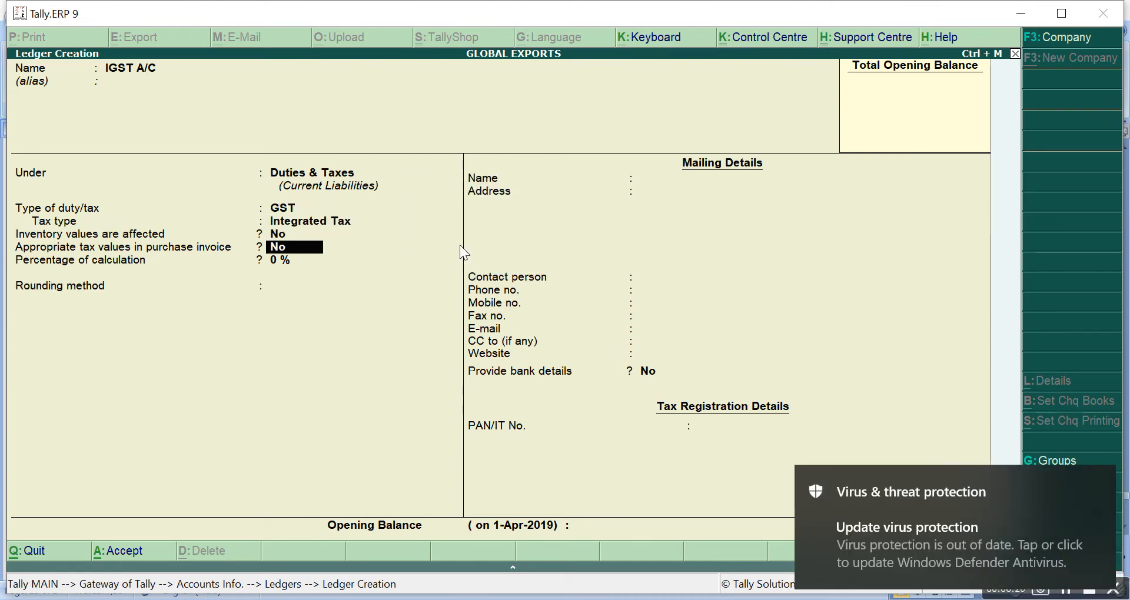
key(ctrl+a)
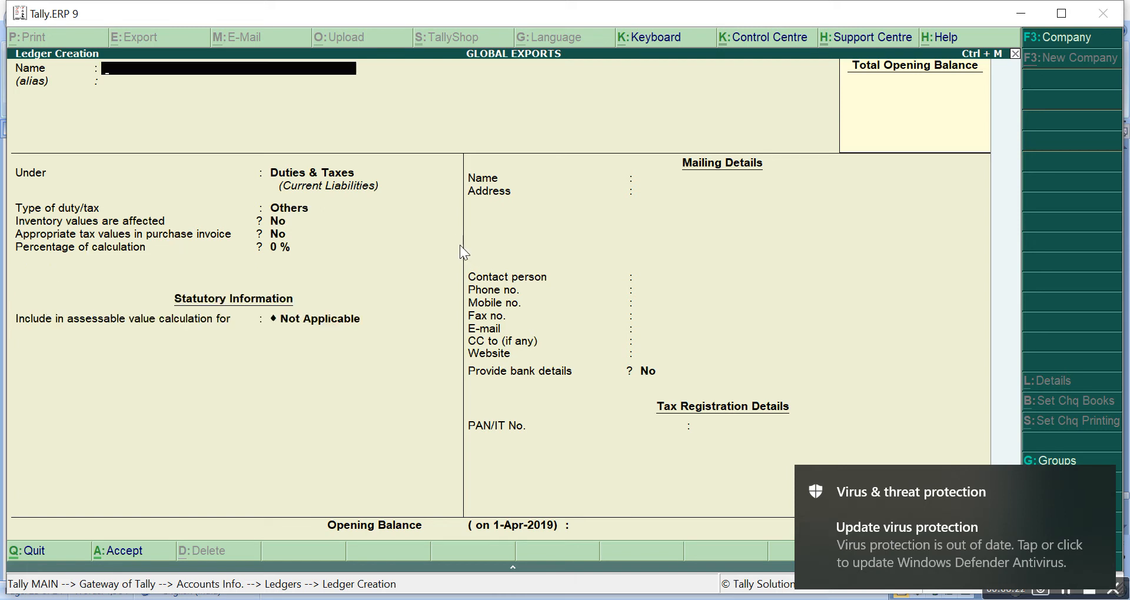
click(1108, 482)
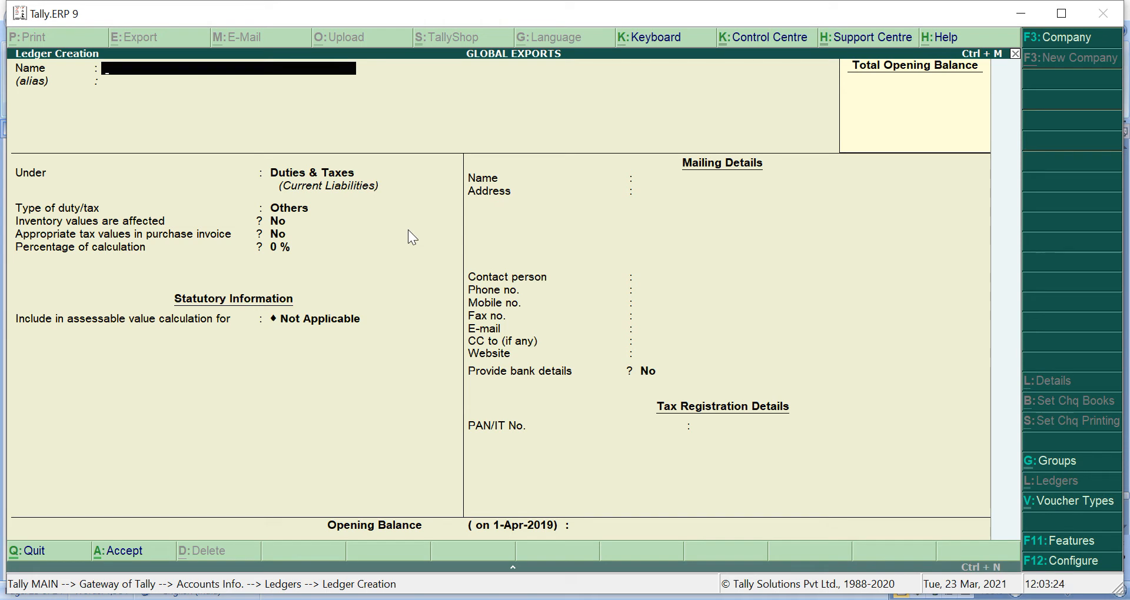
- Start a new ledger named ROMAN LTD. under the Sundry Debtors group
text(ROMAN LTD.)
key(Return)
key(Return)
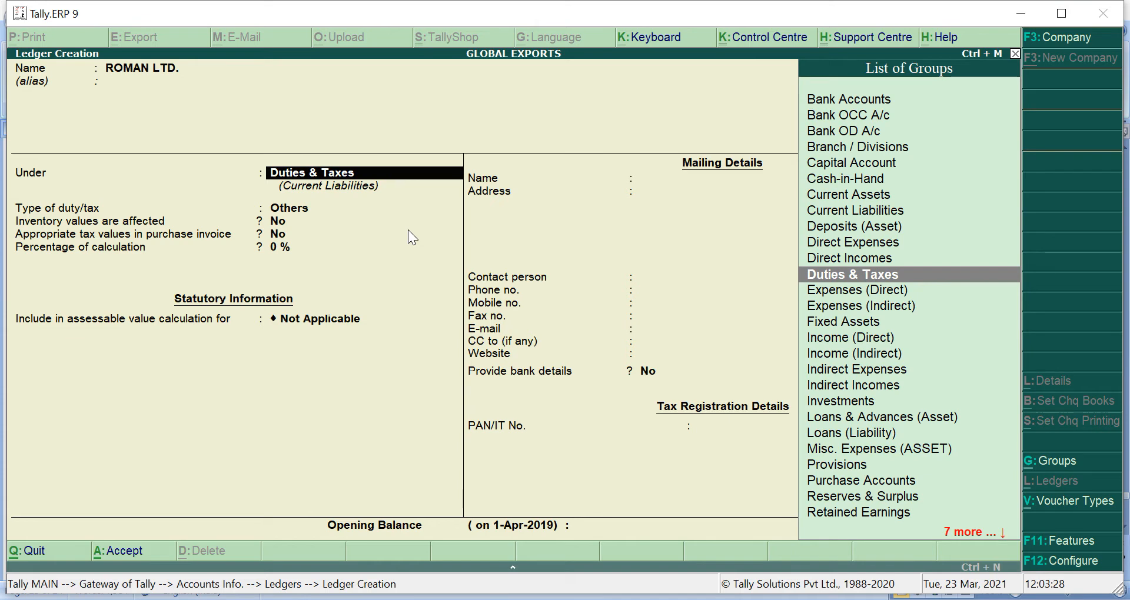
text(SU)
key(Down)
key(Down)
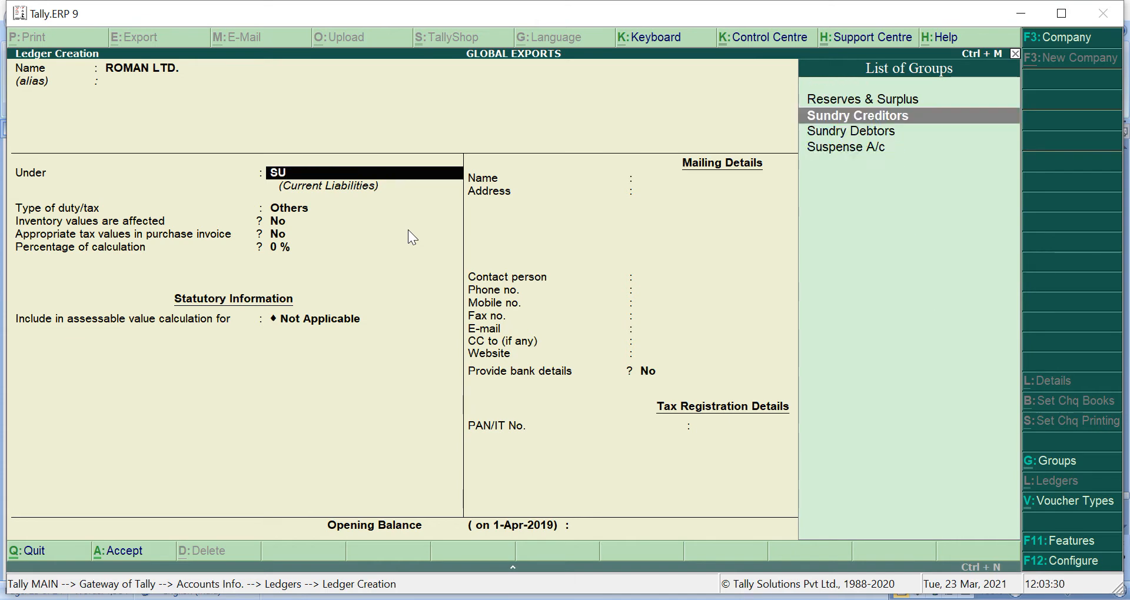
key(Return)
- Keep bill-by-bill balances at Yes for ROMAN LTD., set a foreign country in its mailing details, save it, and leave ledger creation
key(Return)
key(Return)
key(Return)
key(Return)
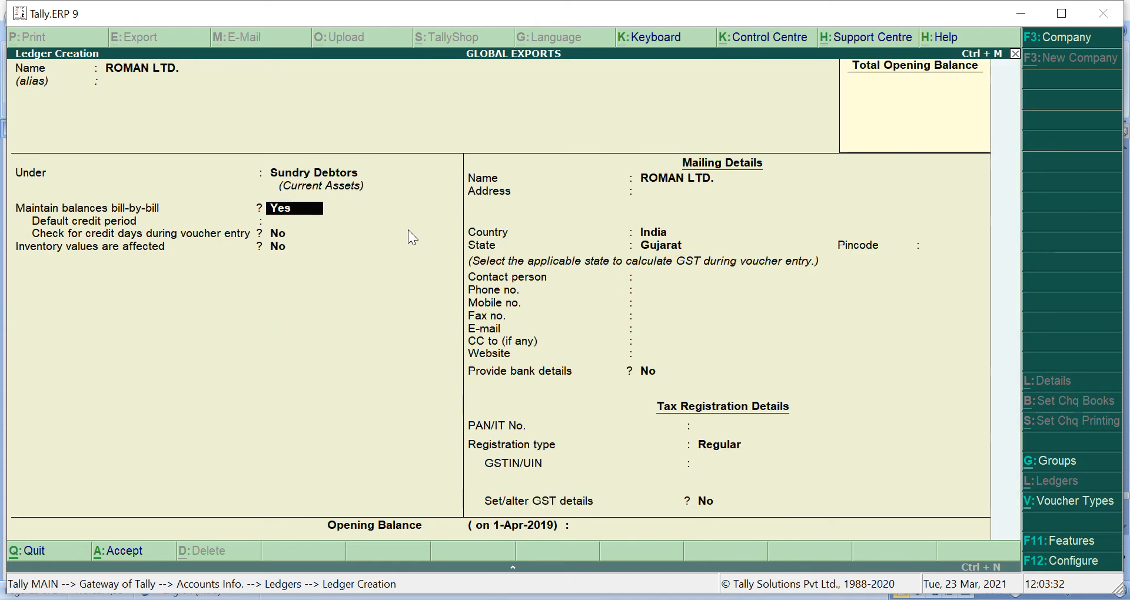
key(Return)
key(Return)
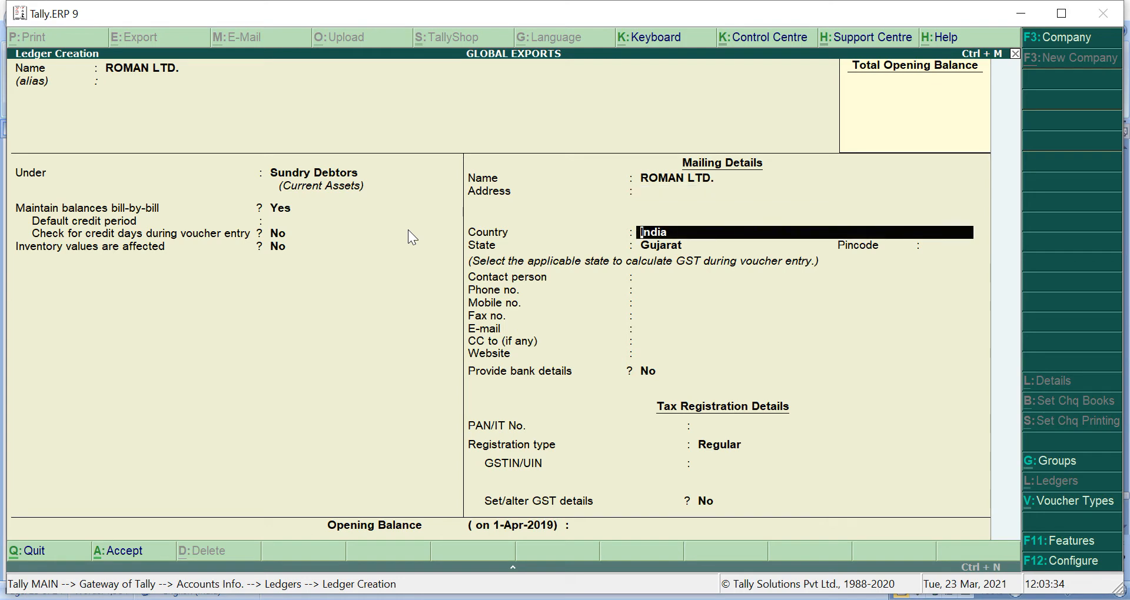
key(BackSpace)
text(SI)
key(Down)
key(Down)
key(Return)
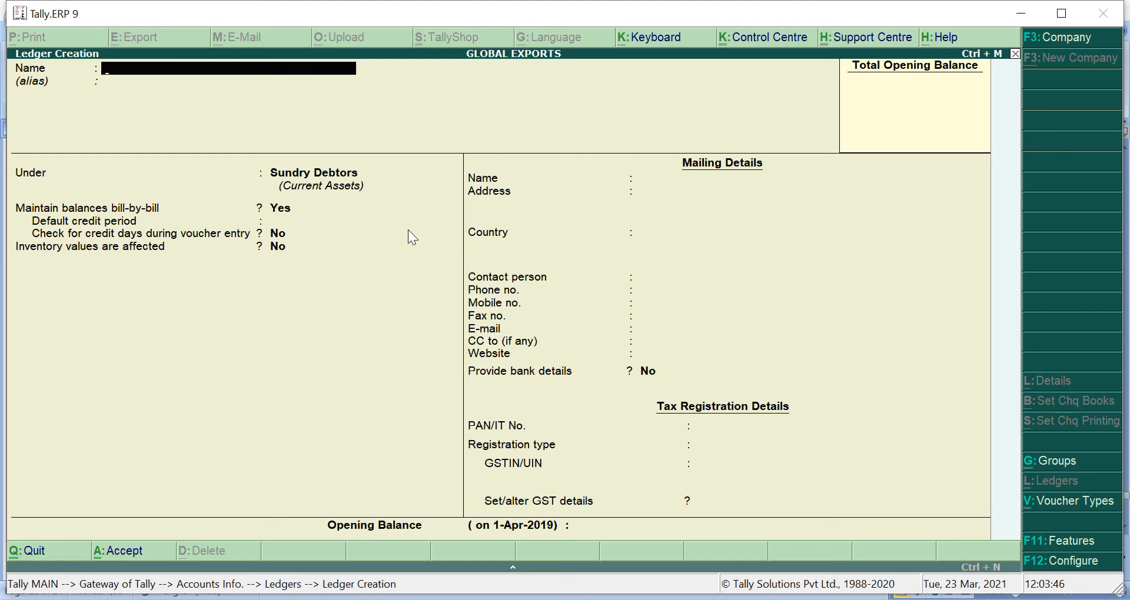
key(Escape)
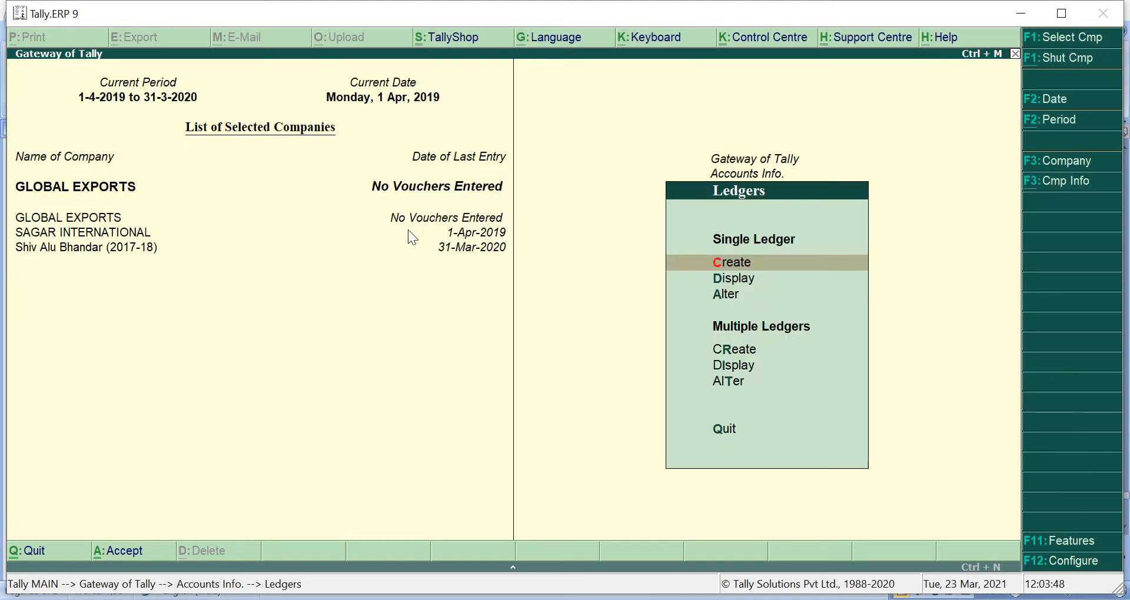
key(Escape)
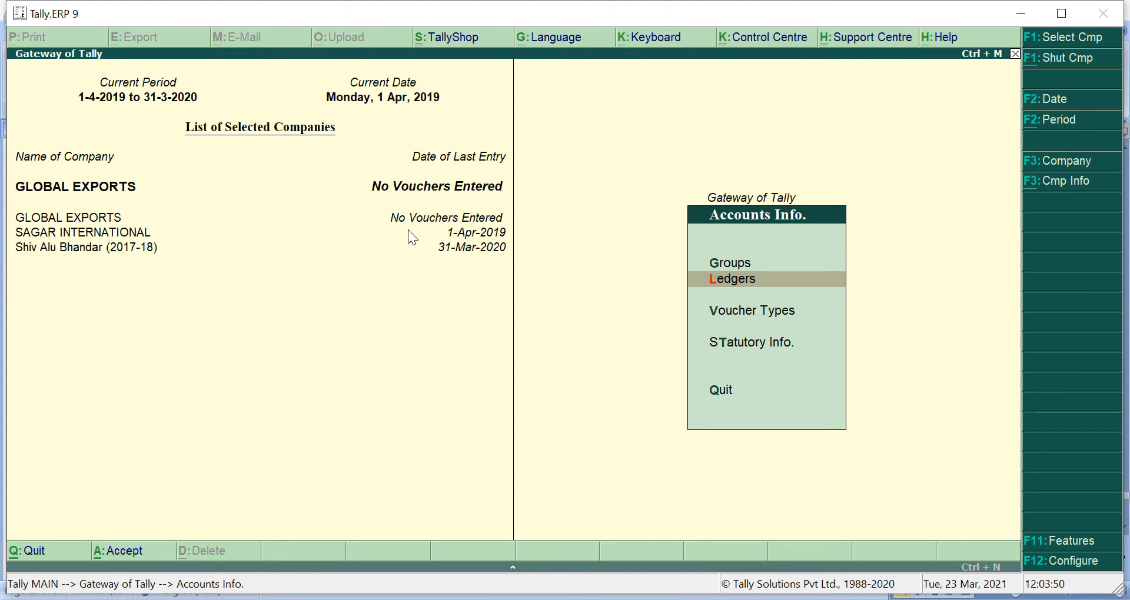
key(Escape)
- Start a new single stock item named MONITORS, keeping it under Primary with category Not Applicable
key(Down)
key(Return)
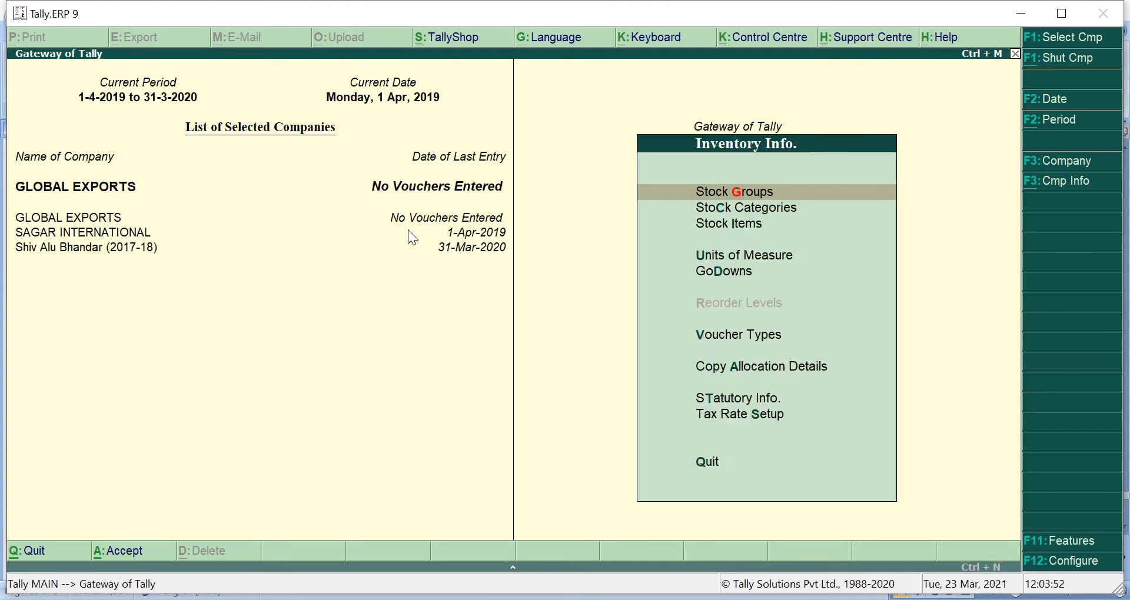
key(Down)
key(Down)
key(Return)
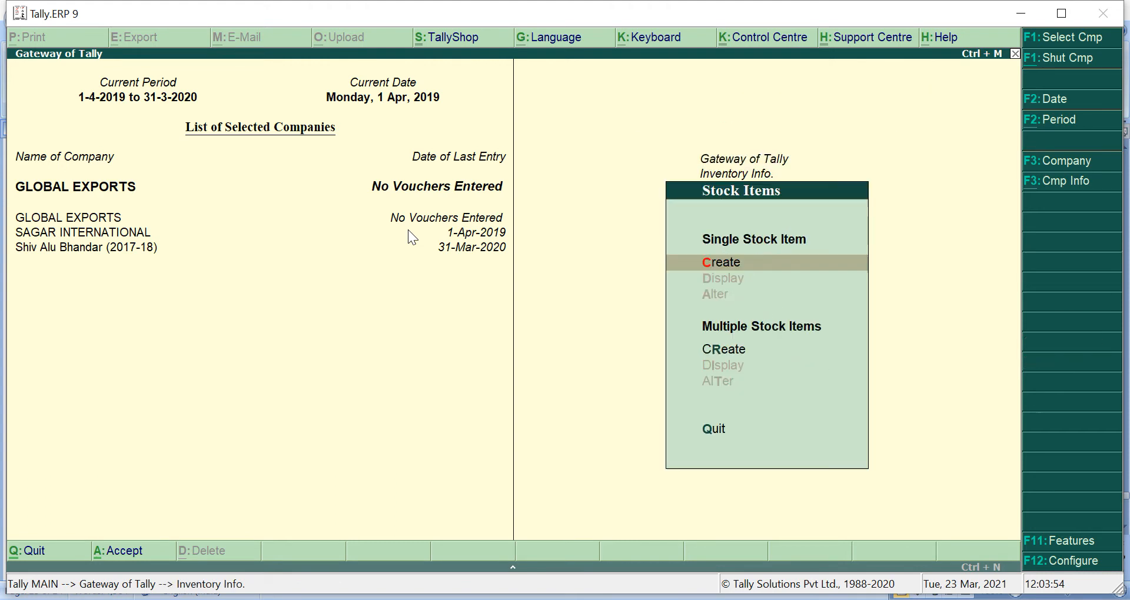
key(Return)
text(M)
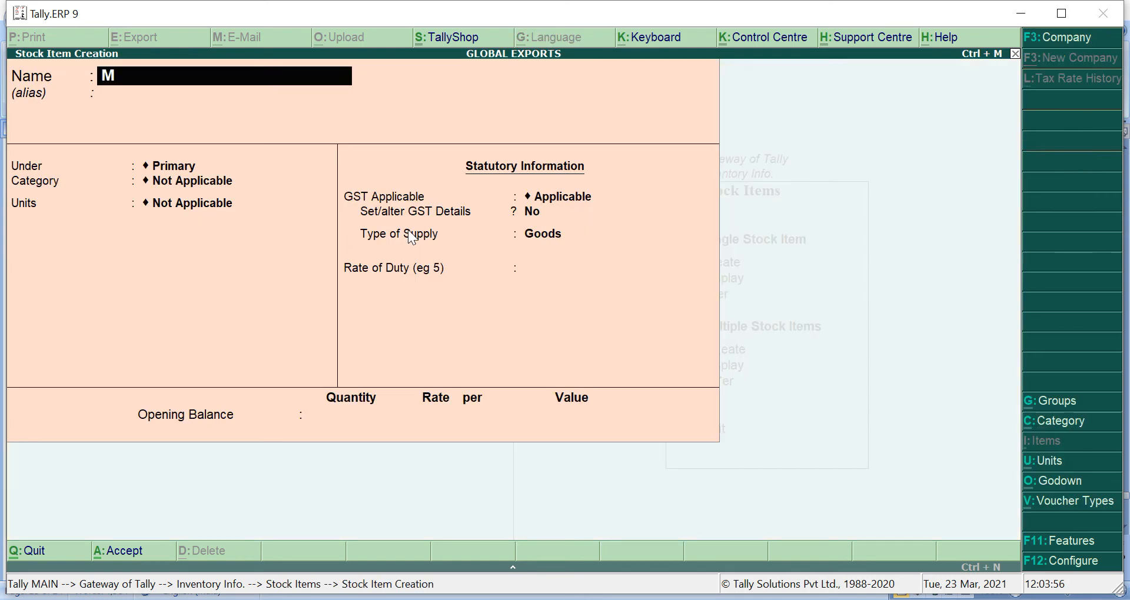
text(ONITORS)
key(Return)
key(Return)
key(Return)
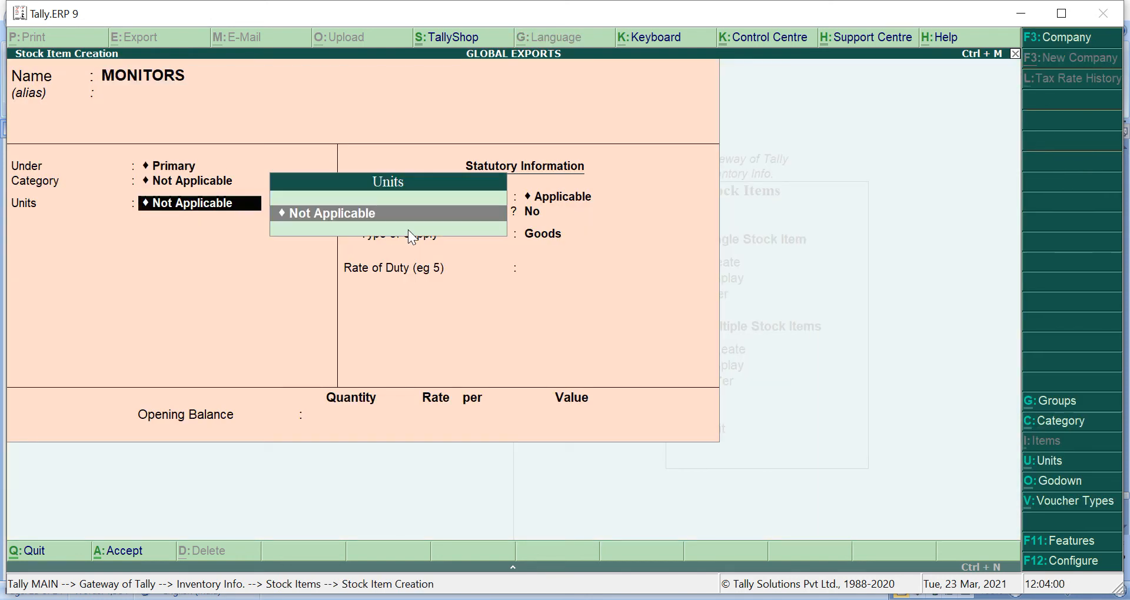
- Create the simple unit PCS with UQC PCS-PIECES and 0 decimal places for MONITORS, and keep GST Applicable
key(alt+c)
text(PCS)
key(Return)
key(Return)
text(P)
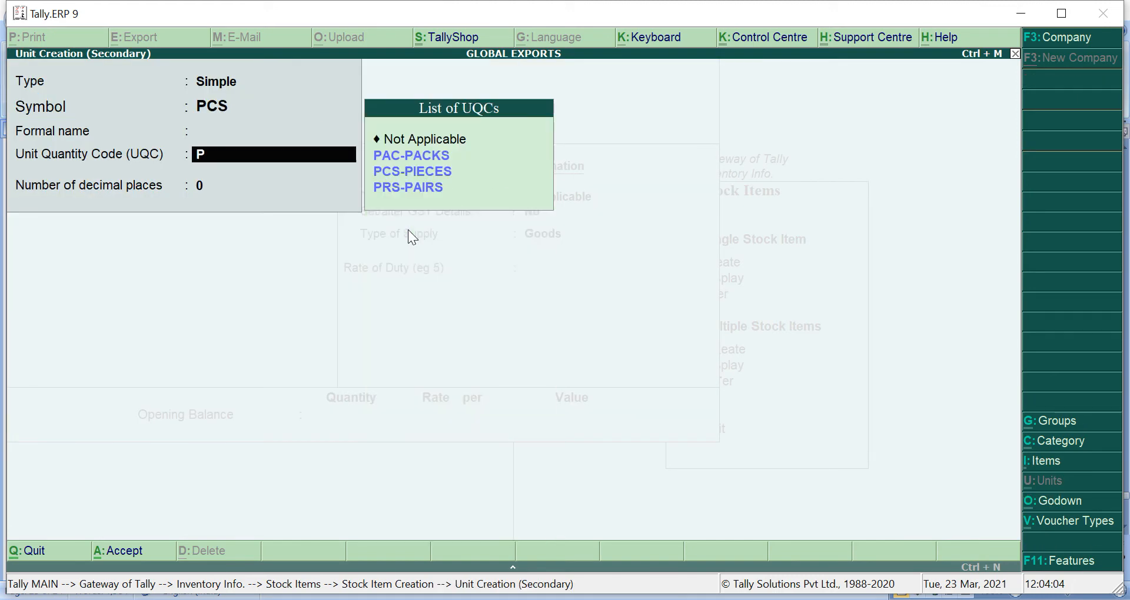
text(C)
key(Return)
key(Return)
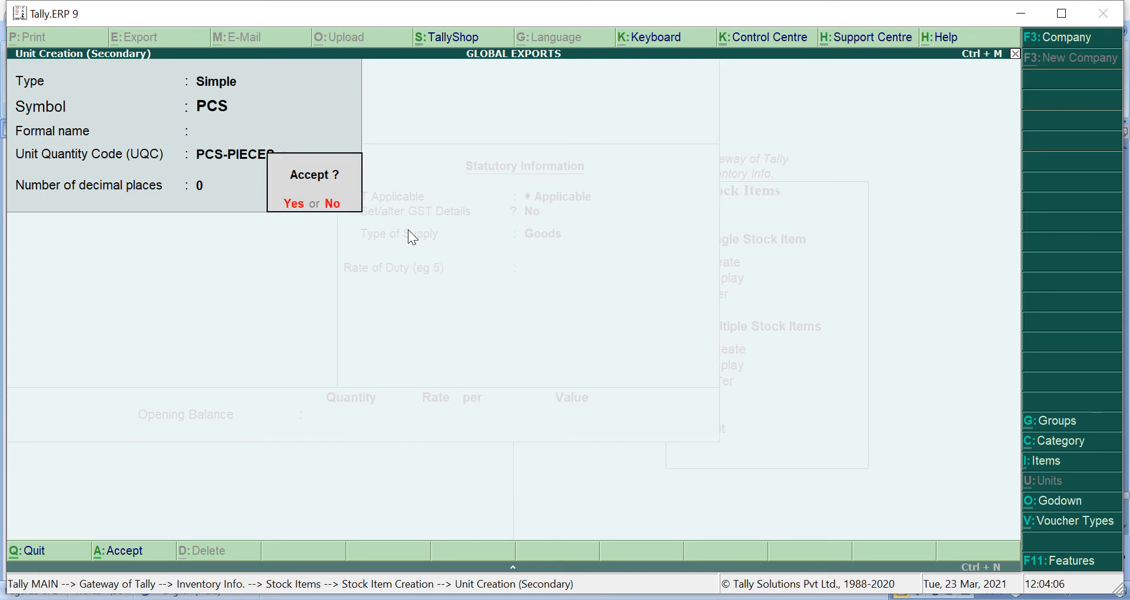
key(Return)
key(Return)
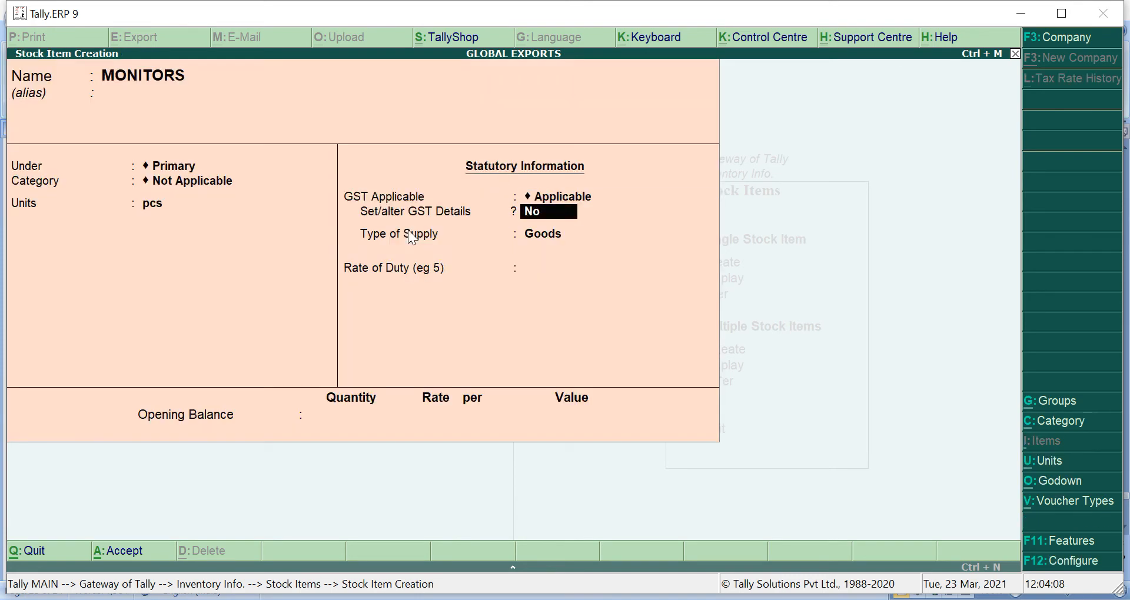
- Enable GST details for MONITORS, with classification Undefined, description MONITORS and HSN/SAC 1245678
key(Return)
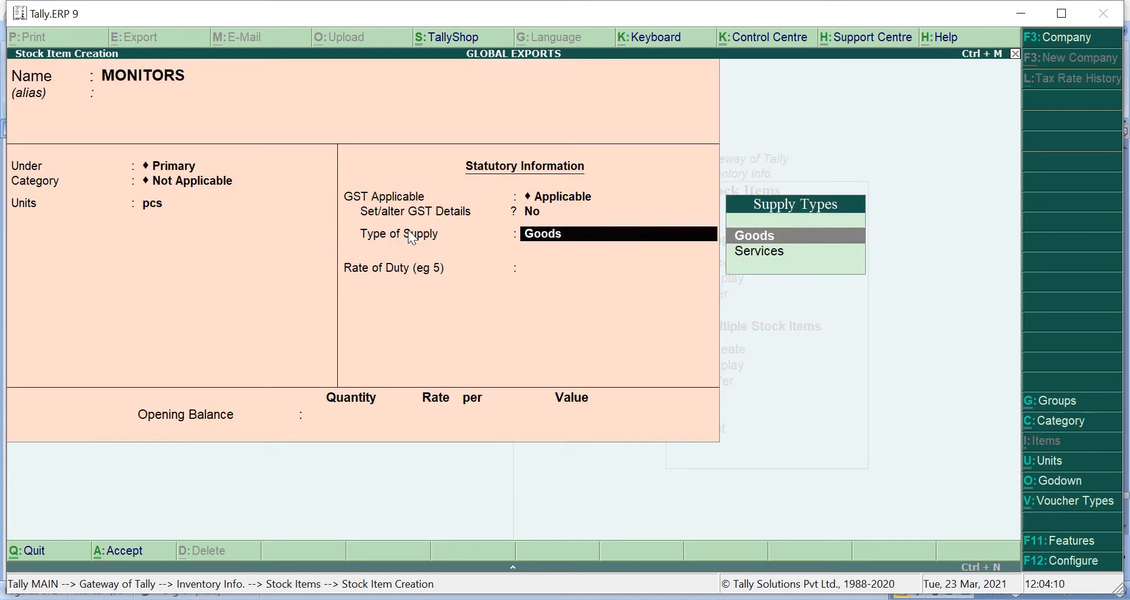
key(BackSpace)
text(Yes)
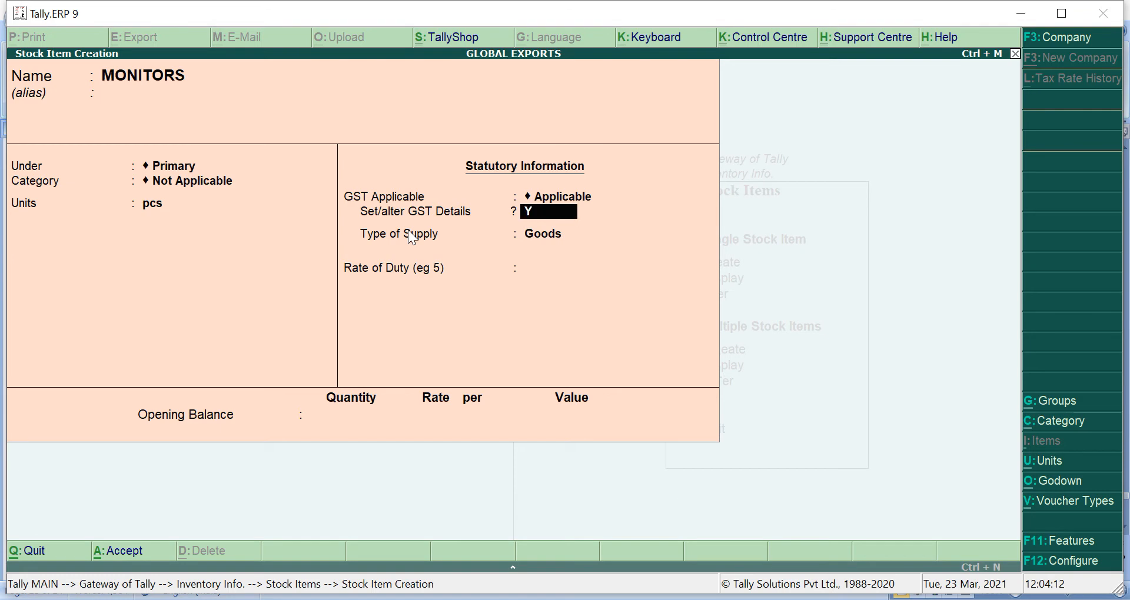
key(Return)
key(Return)
text(MONITORS)
key(Return)
text(1245678)
key(Return)
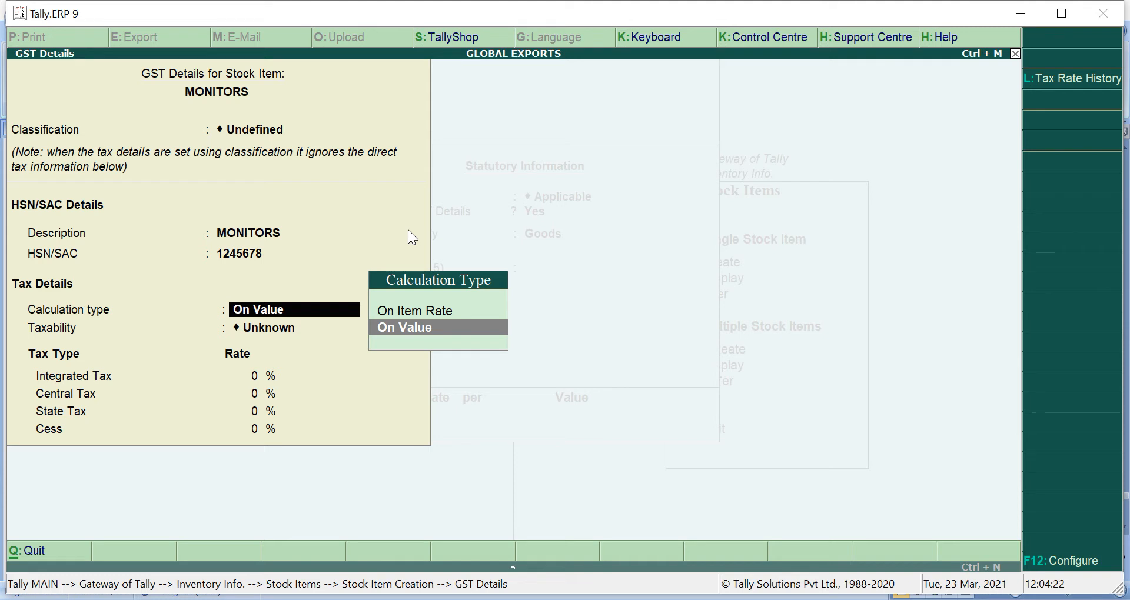
- Make MONITORS Taxable on value at 18% integrated tax, keeping cess at 0, type of supply Goods and rate of duty 0
key(Return)
key(Down)
key(Down)
key(Down)
key(Return)
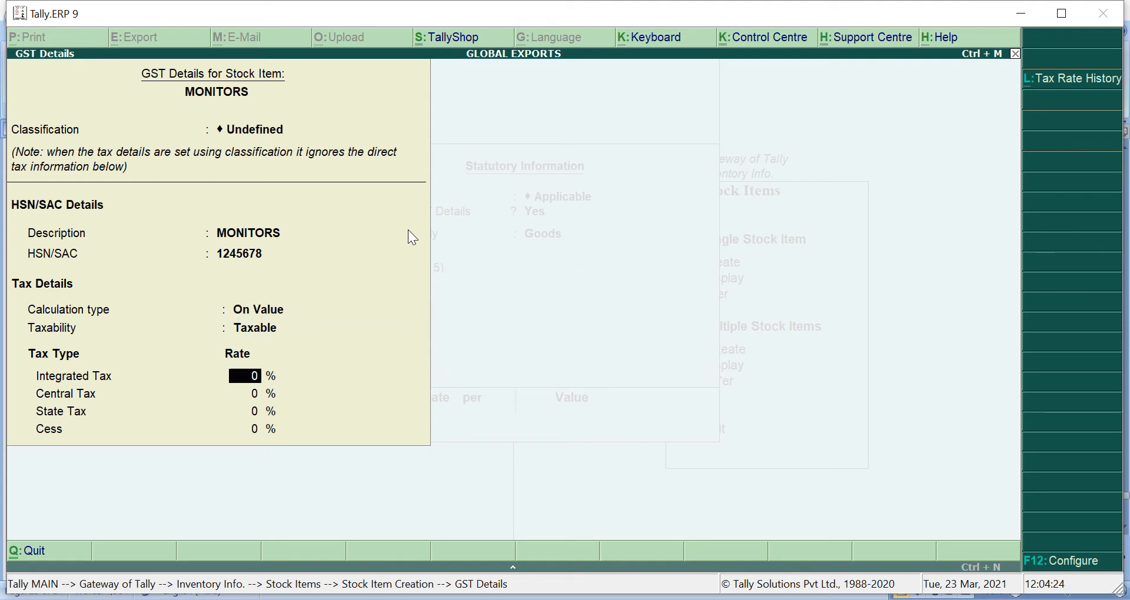
text(18)
key(Return)
key(Return)
key(Return)
key(Return)
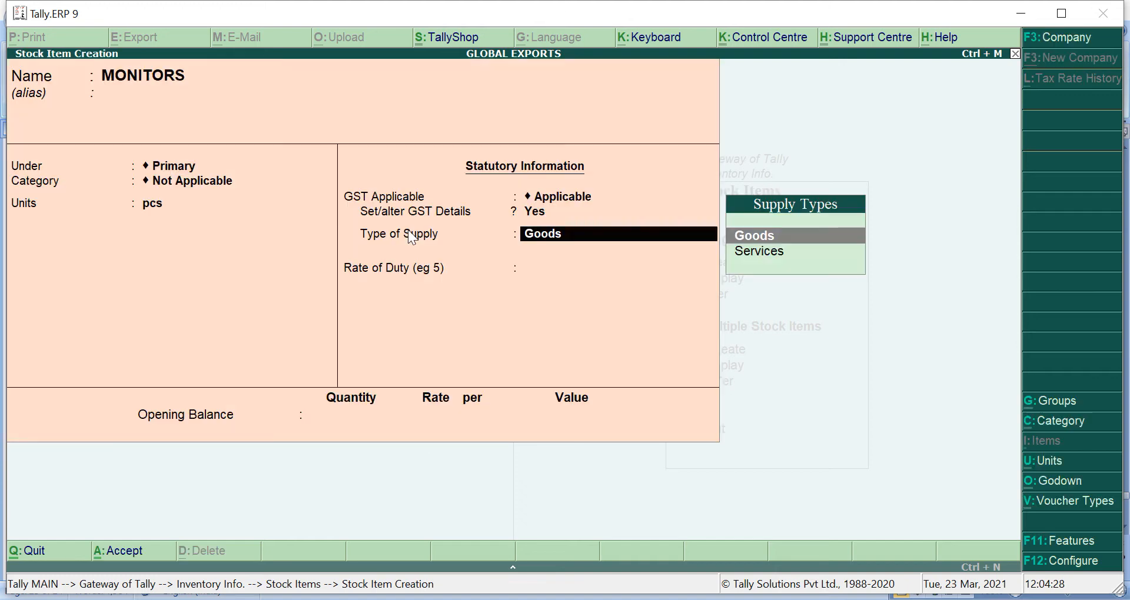
key(Return)
key(Return)
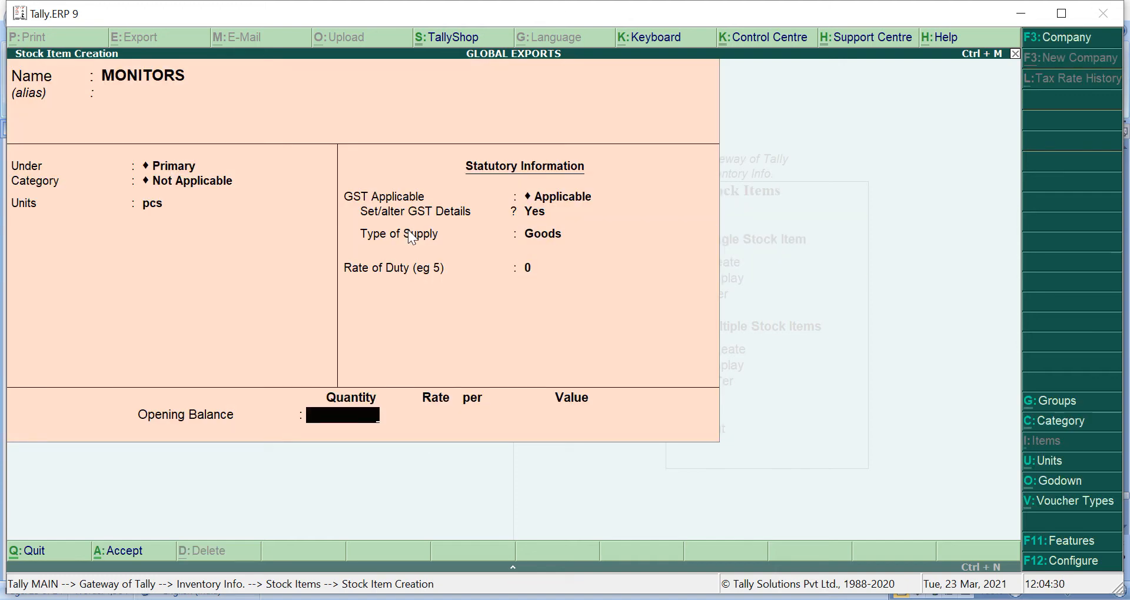
- Check the opening stock in the Word exercise, enter 50 pcs at 1500 in Main Location for MONITORS, and save the item
key(alt+Tab)
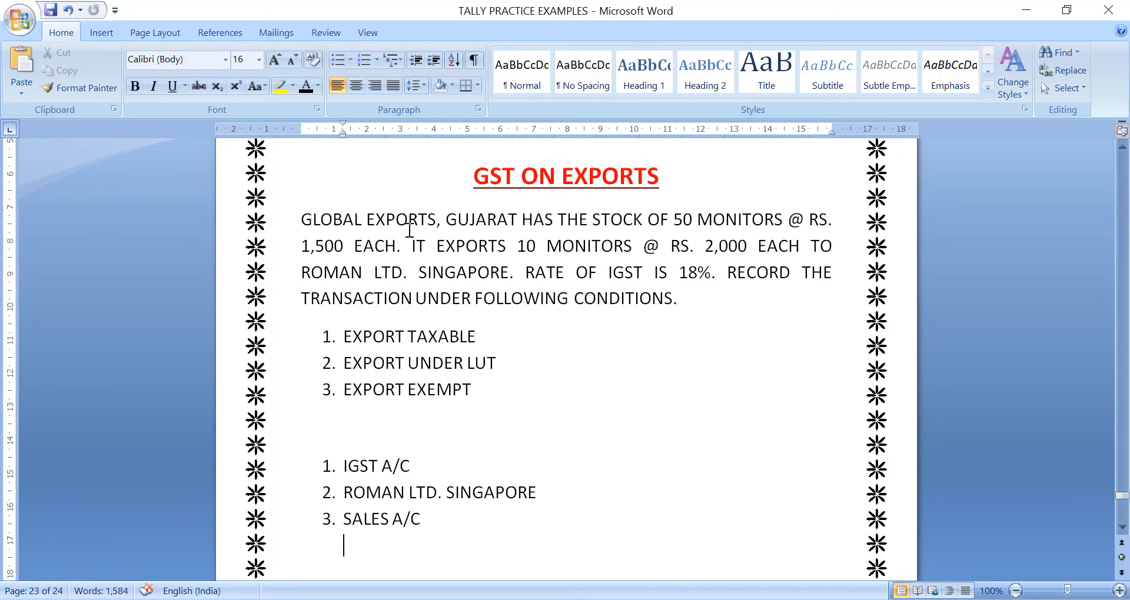
key(alt+Tab)
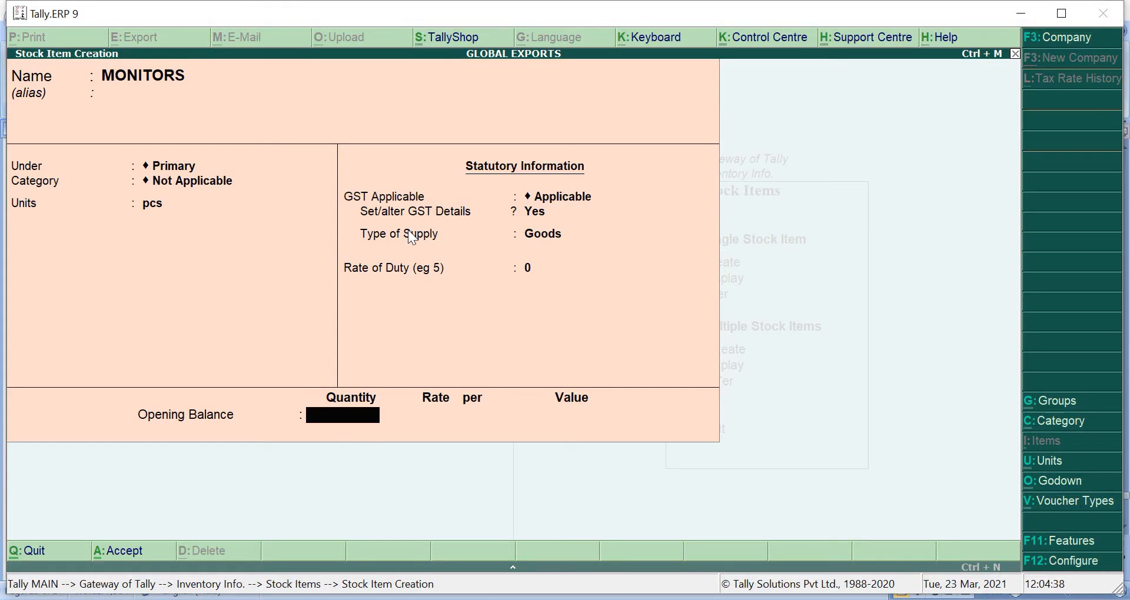
text(50)
key(Return)
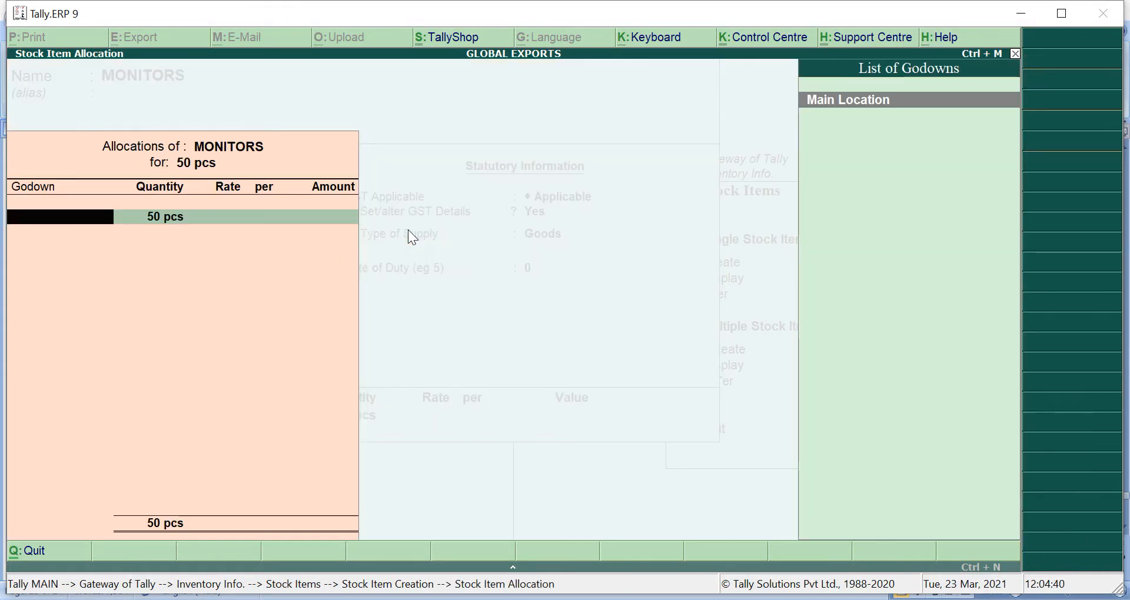
key(Return)
key(Return)
text(1500)
key(Return)
key(Return)
key(Return)
key(Return)
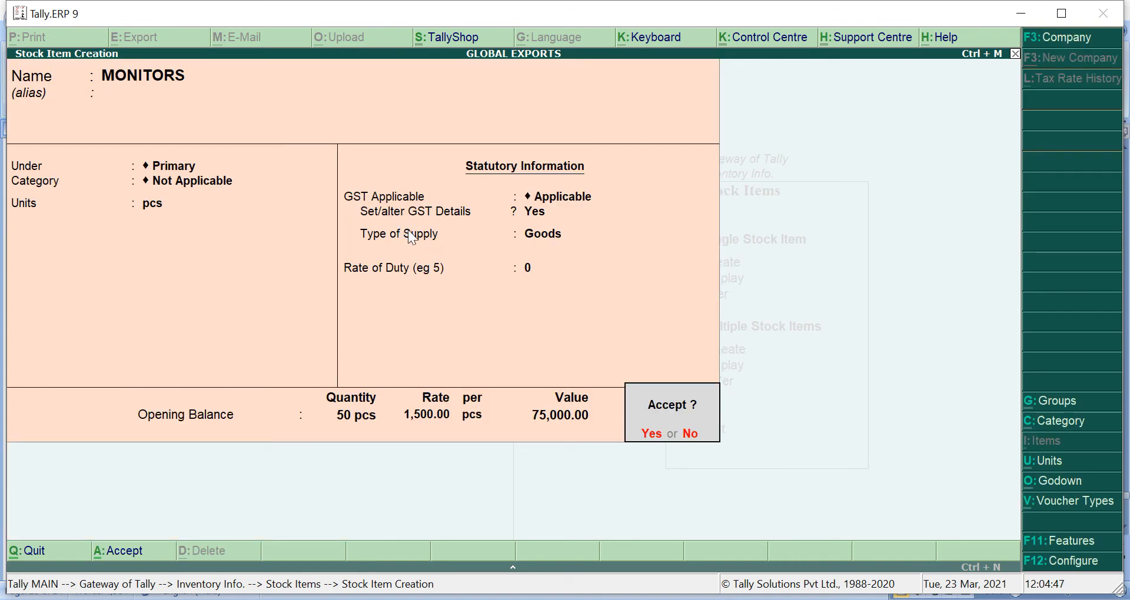
key(Return)
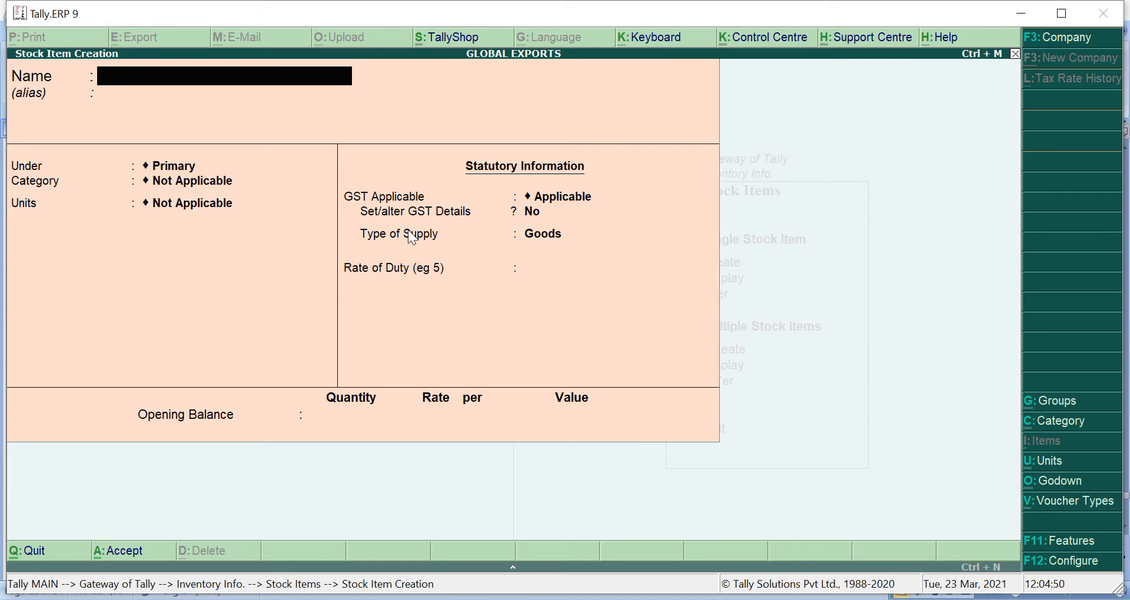
- Leave stock item creation and open a new Sales voucher under Accounting Vouchers
key(Escape)
key(Escape)
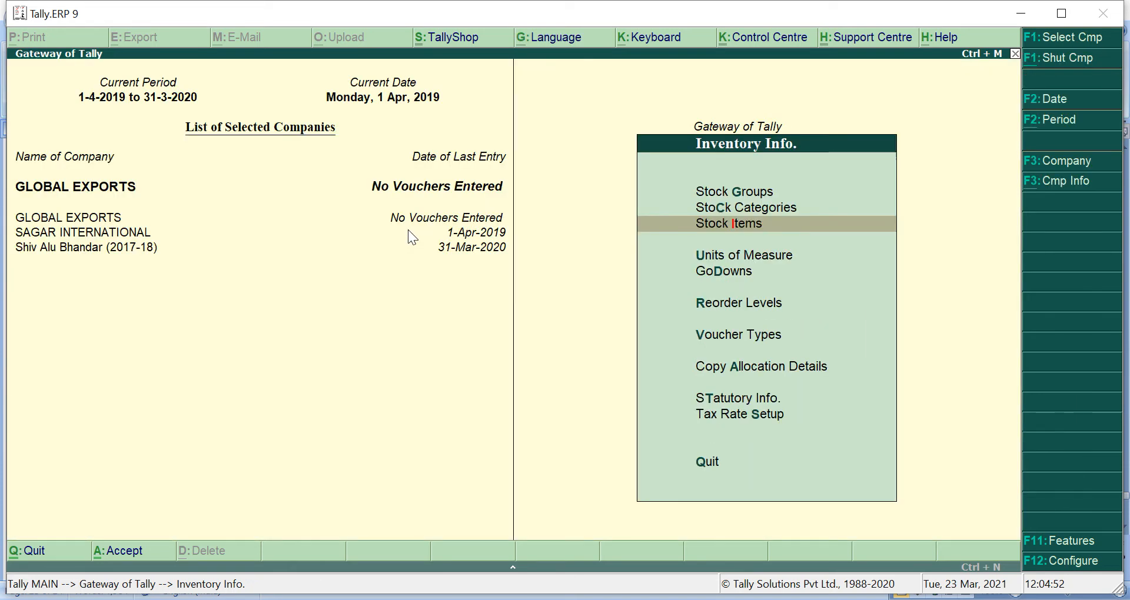
key(Escape)
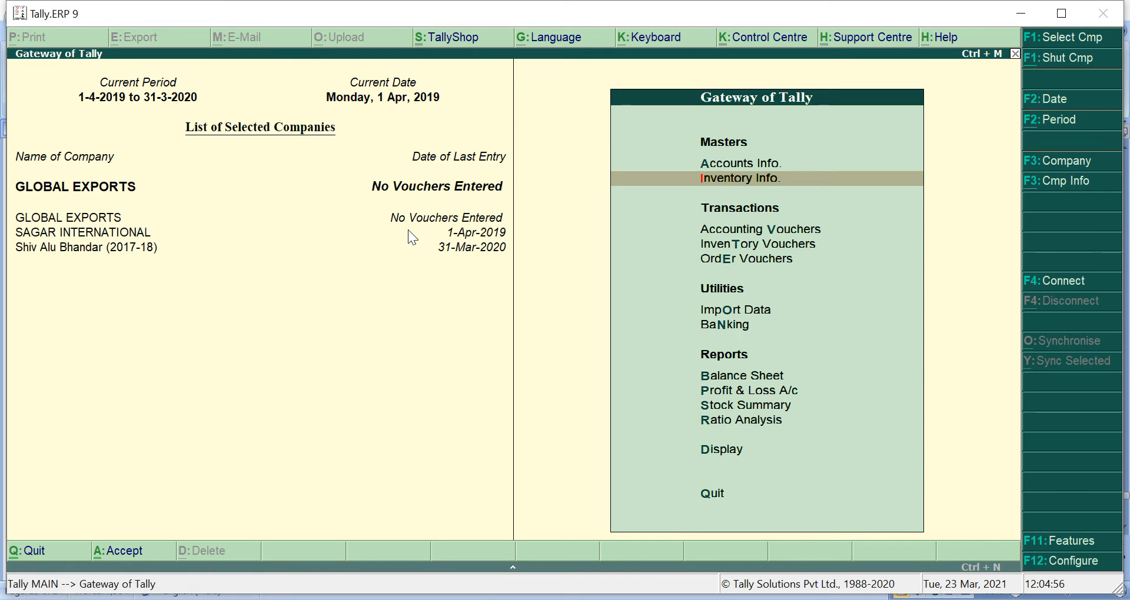
key(v)
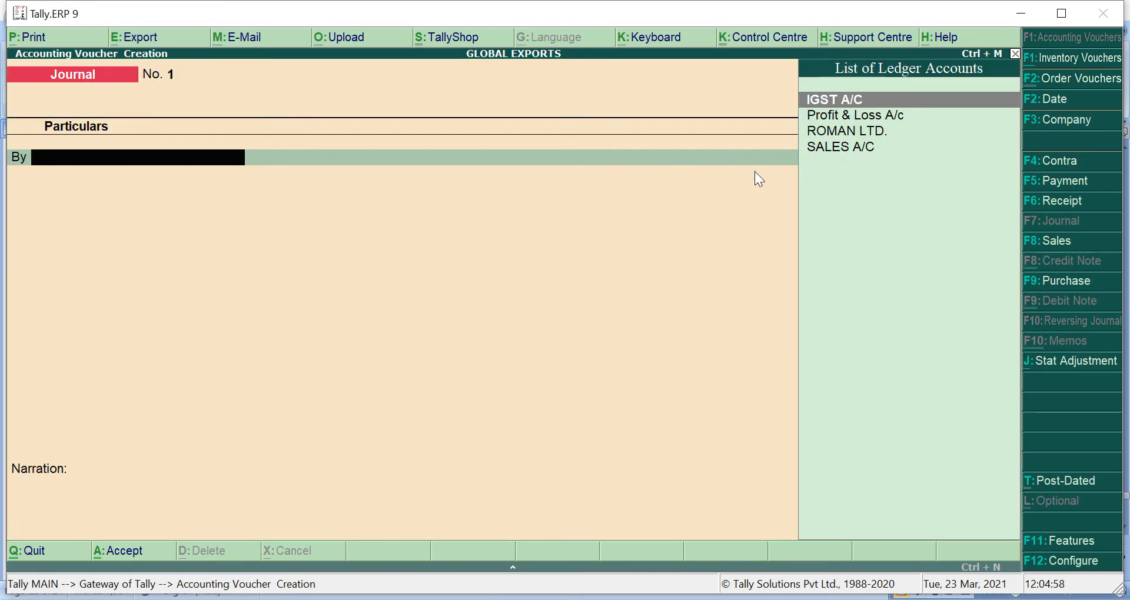
click(1060, 242)
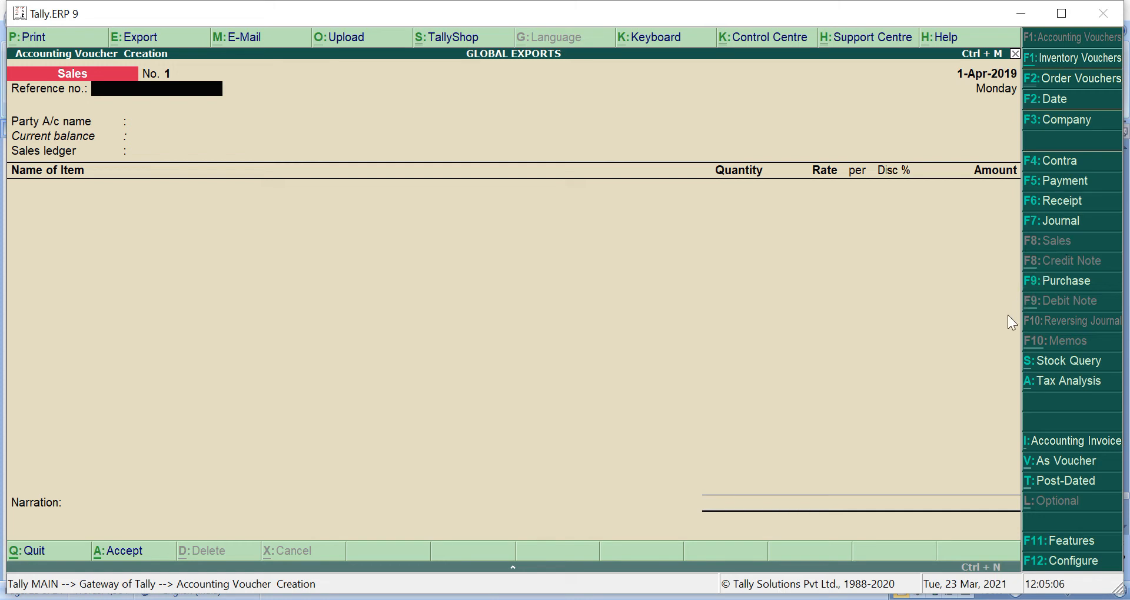
- Configure the sales invoice to allow modification of tax details for GST, keeping the other options as they are
click(1062, 564)
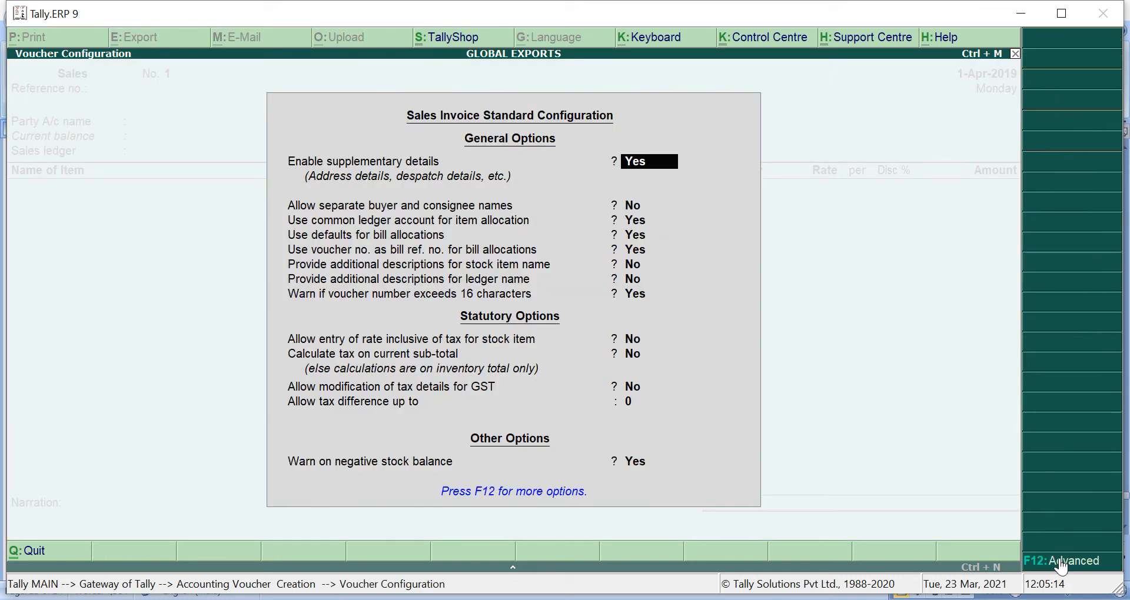
key(Return)
key(Return)
key(Return)
key(Return)
key(Return)
key(Return)
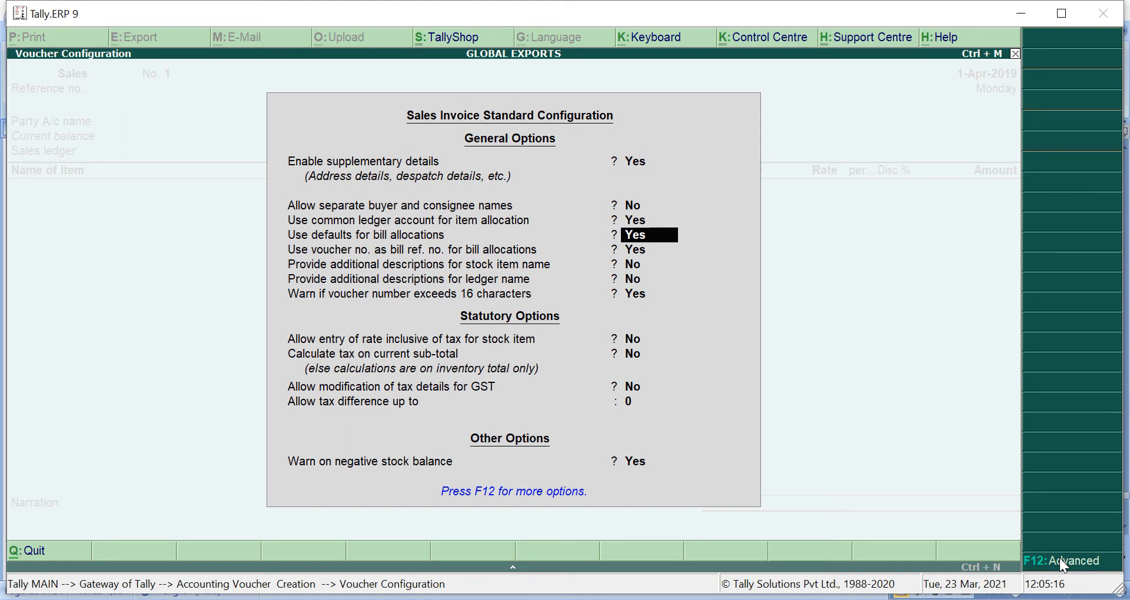
key(Return)
key(Return)
key(Return)
key(Return)
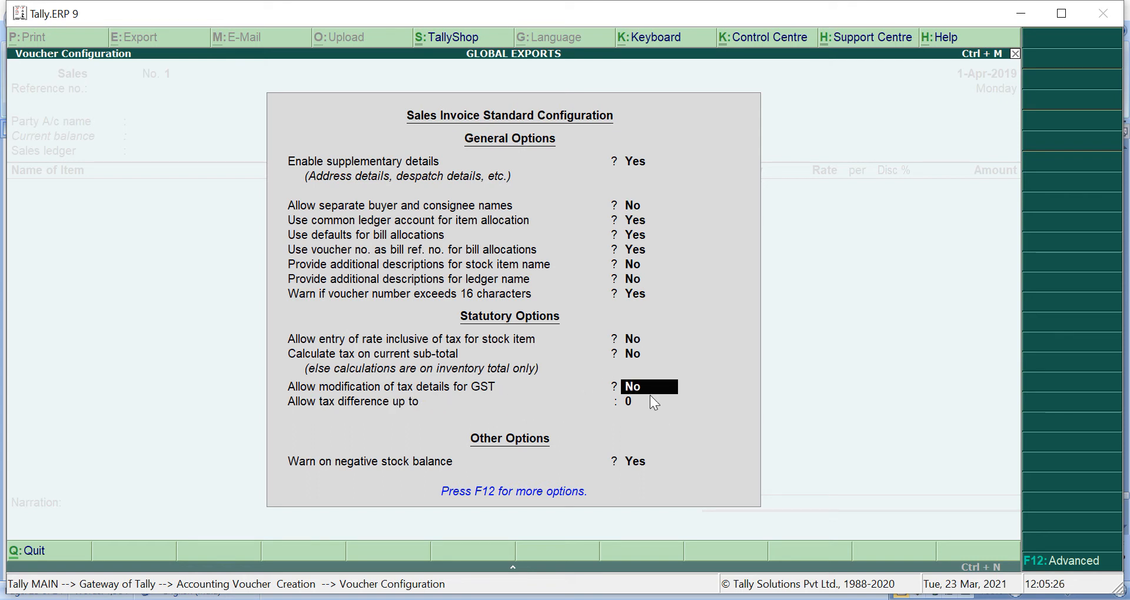
key(Return)
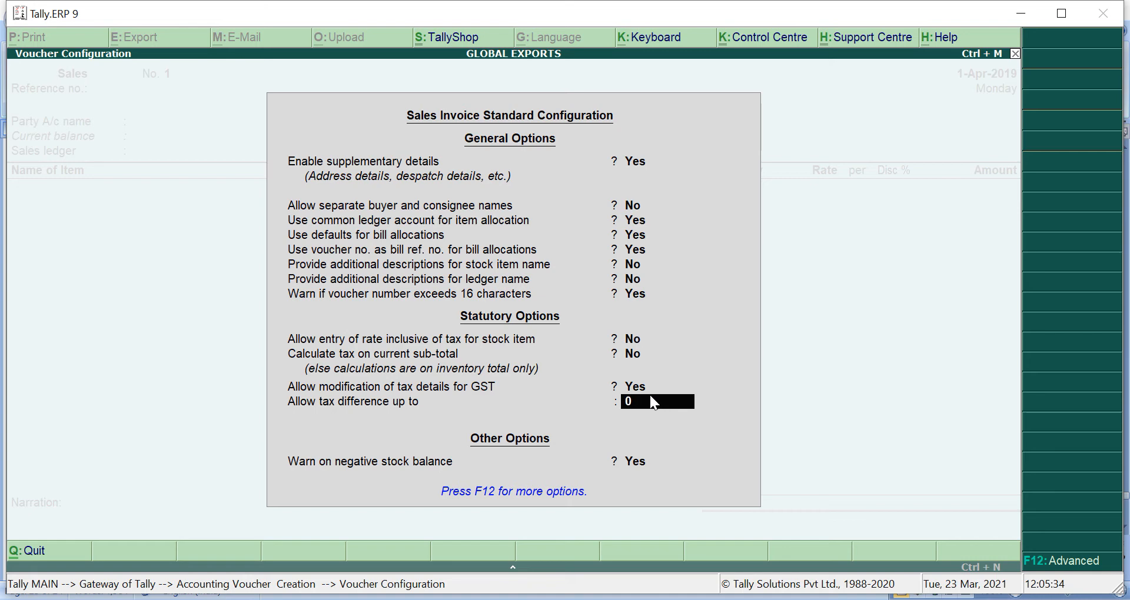
key(Return)
key(Return)
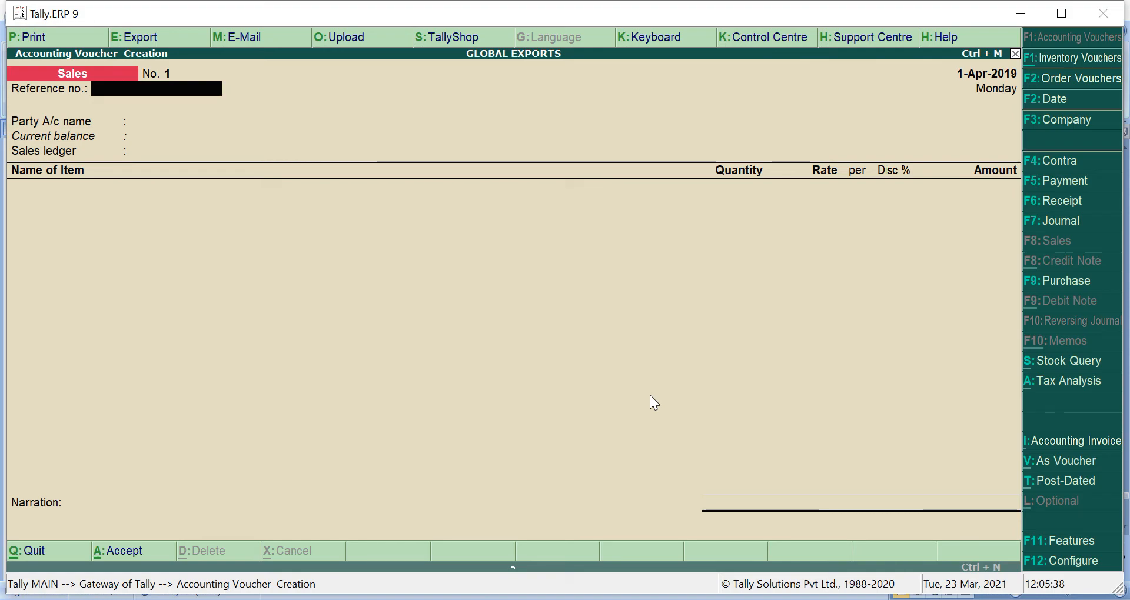
- Check the export details in the Word exercise, enter reference number 1 and select ROMAN LTD. as the sales voucher's party
key(alt+Tab)
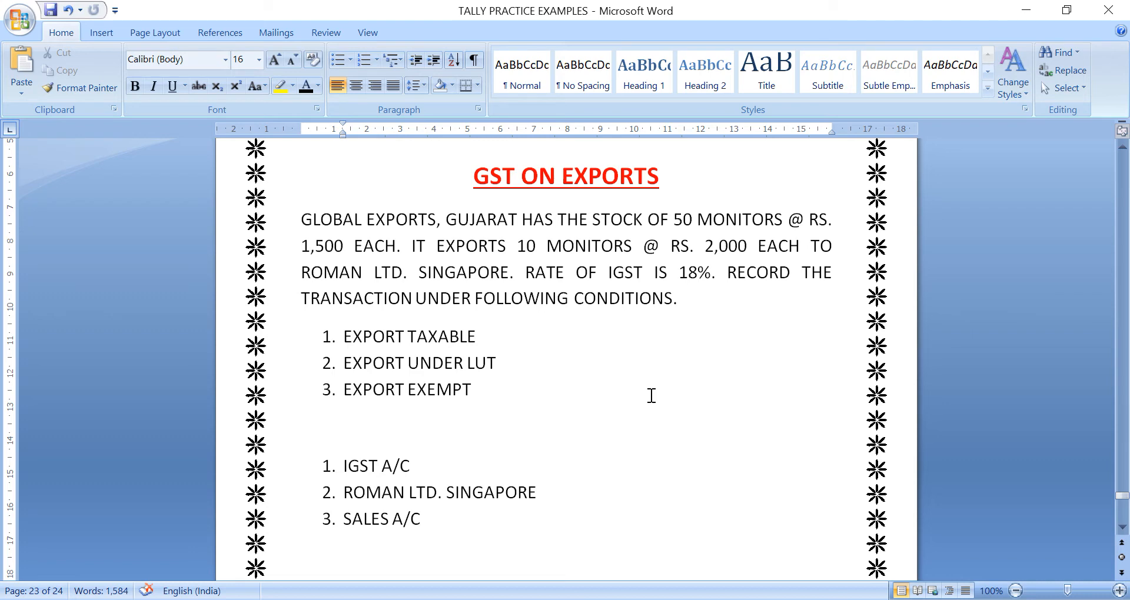
key(alt+Tab)
text(1)
key(Return)
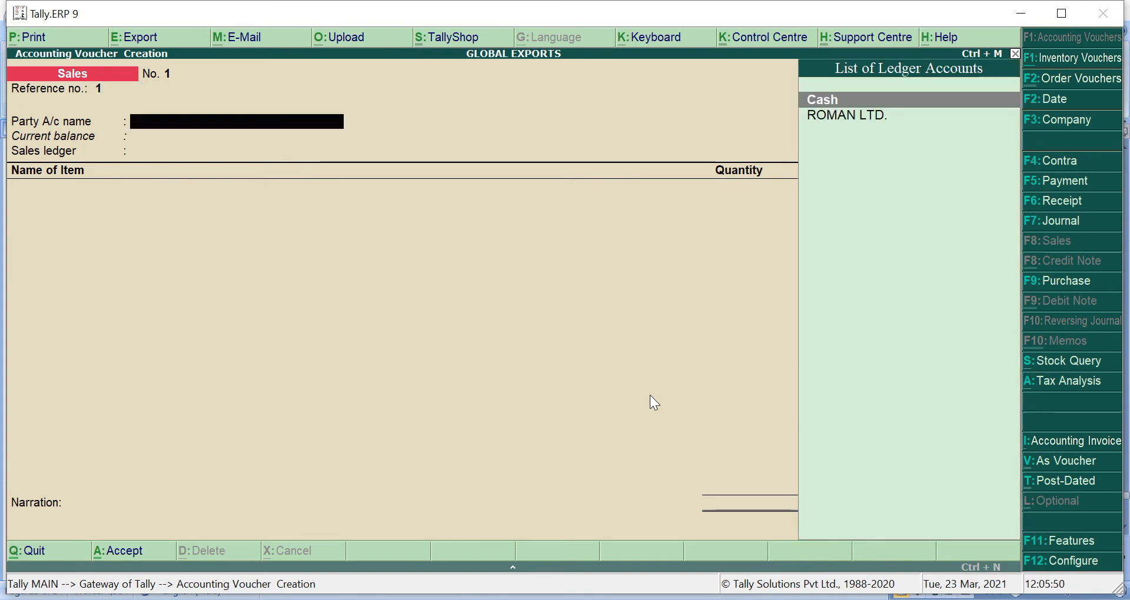
key(Down)
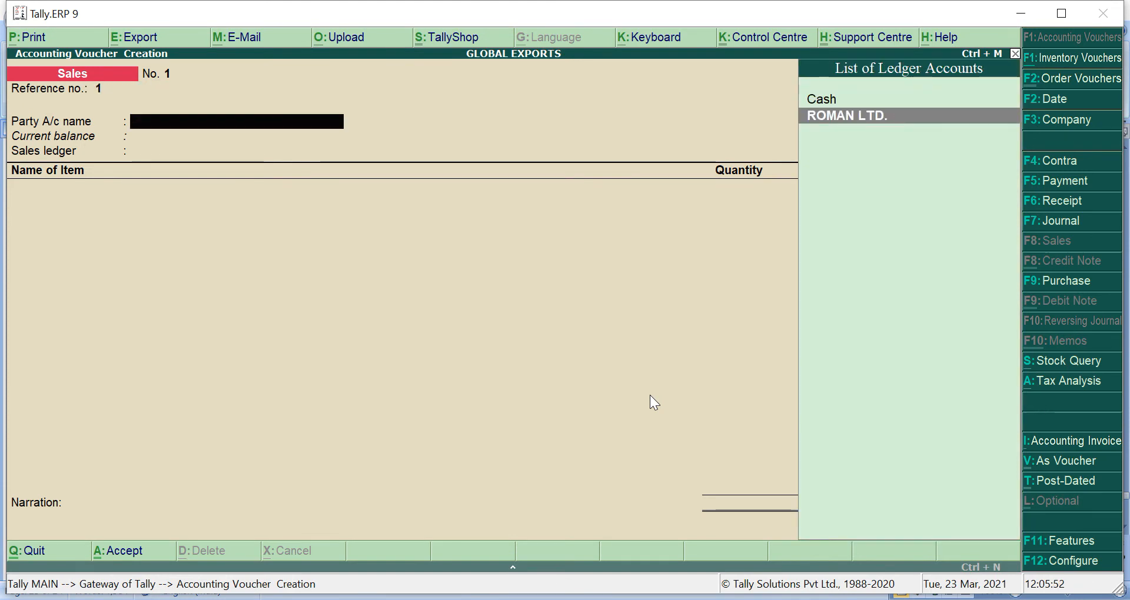
key(Return)
- Leave the despatch and order details blank, keep ROMAN LTD. of Singapore as buyer, and select SALES A/C as the sales ledger
key(Return)
key(Return)
key(Return)
key(Return)
key(Return)
key(Return)
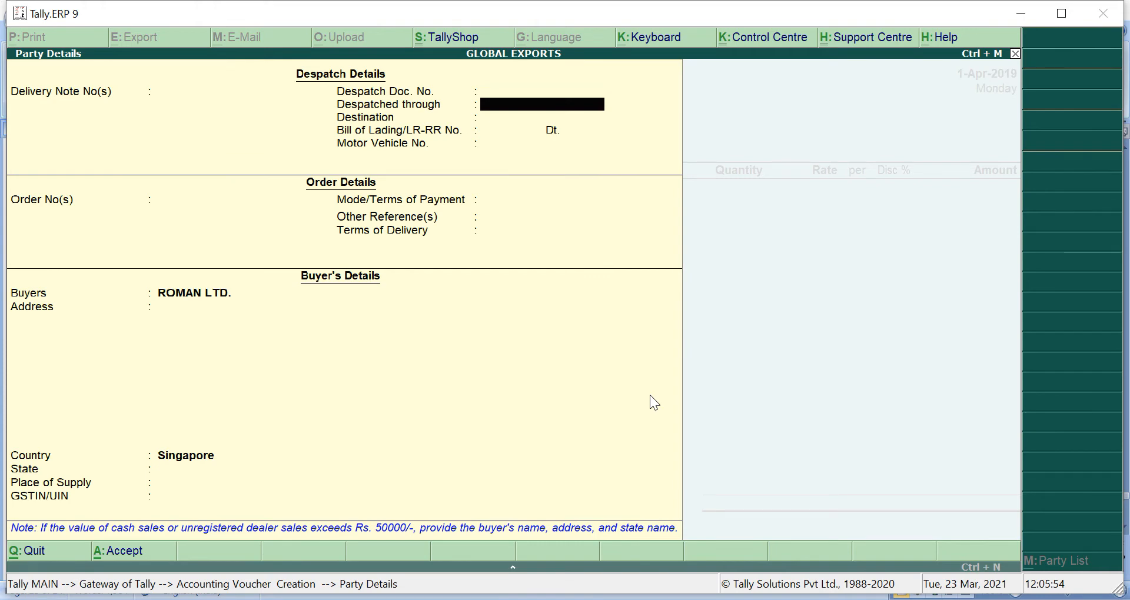
key(Return)
key(Return)
key(Return)
key(Return)
key(Return)
key(Return)
key(Return)
key(Return)
key(Return)
key(Return)
key(Return)
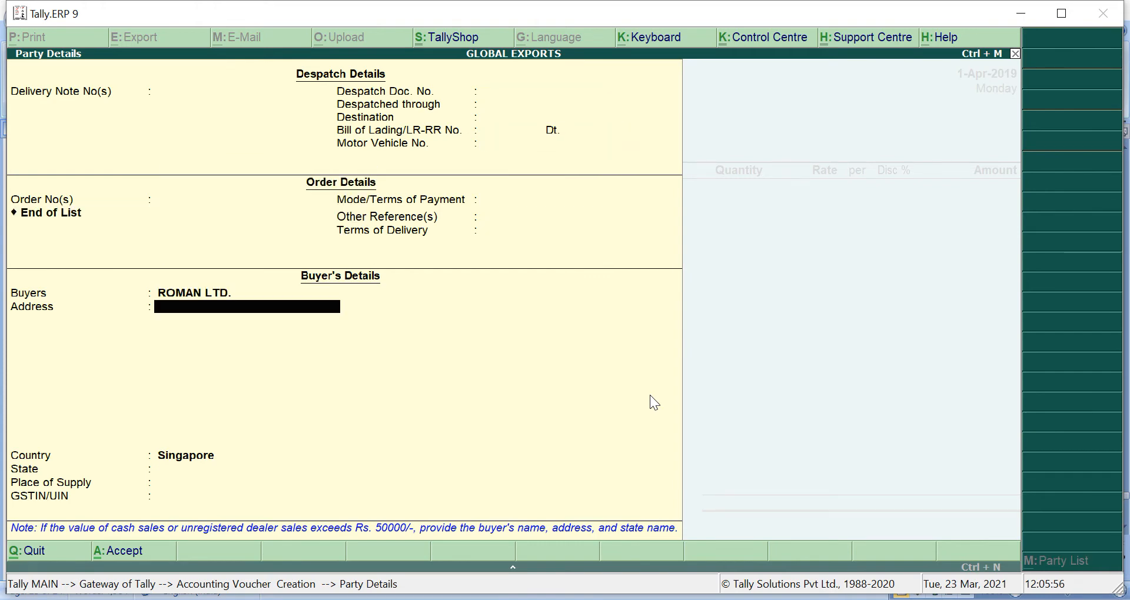
key(Return)
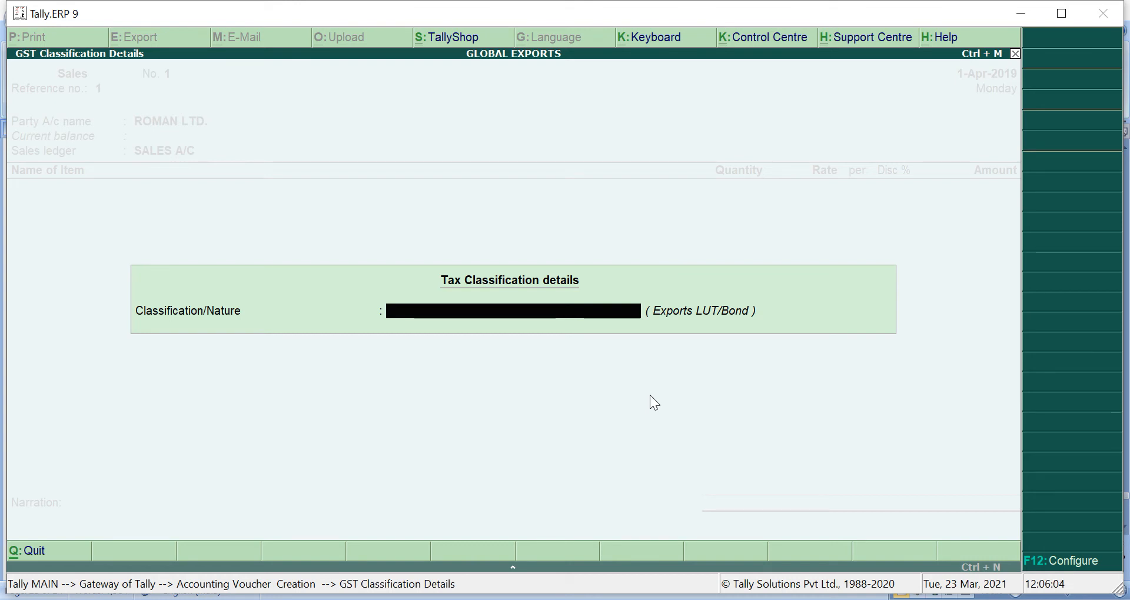
- Set the sales ledger's GST classification/nature to Exports Taxable
key(space)
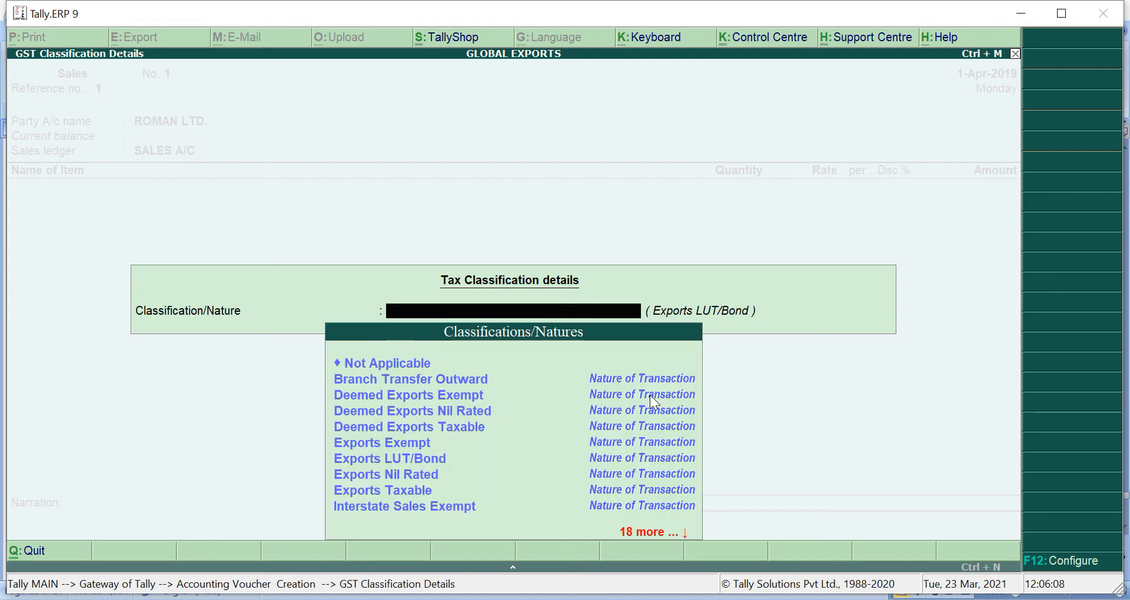
text(E)
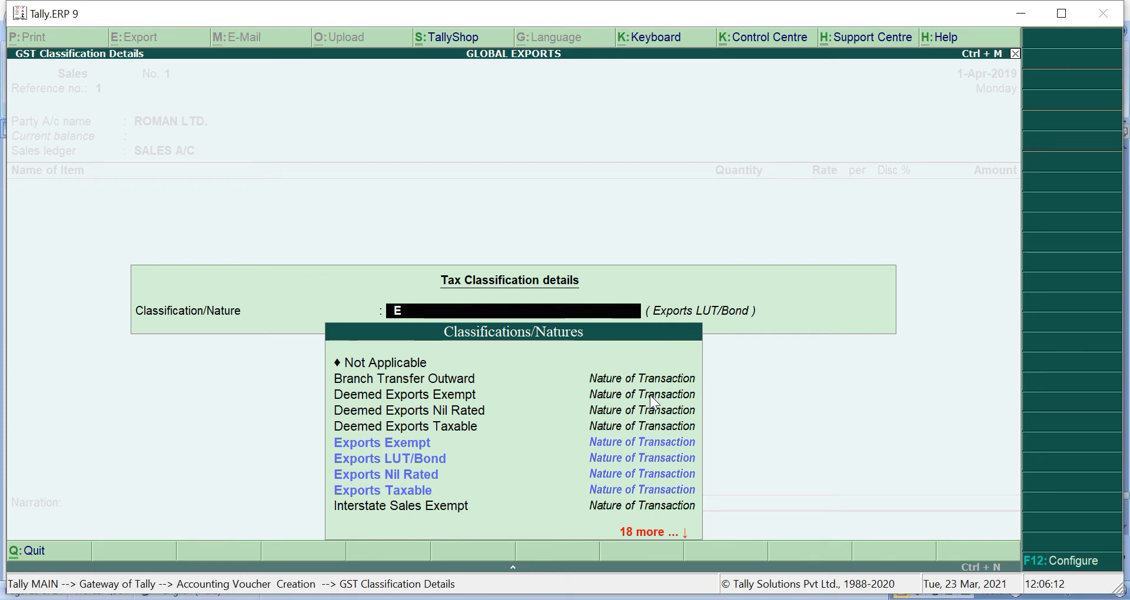
key(Down)
key(Down)
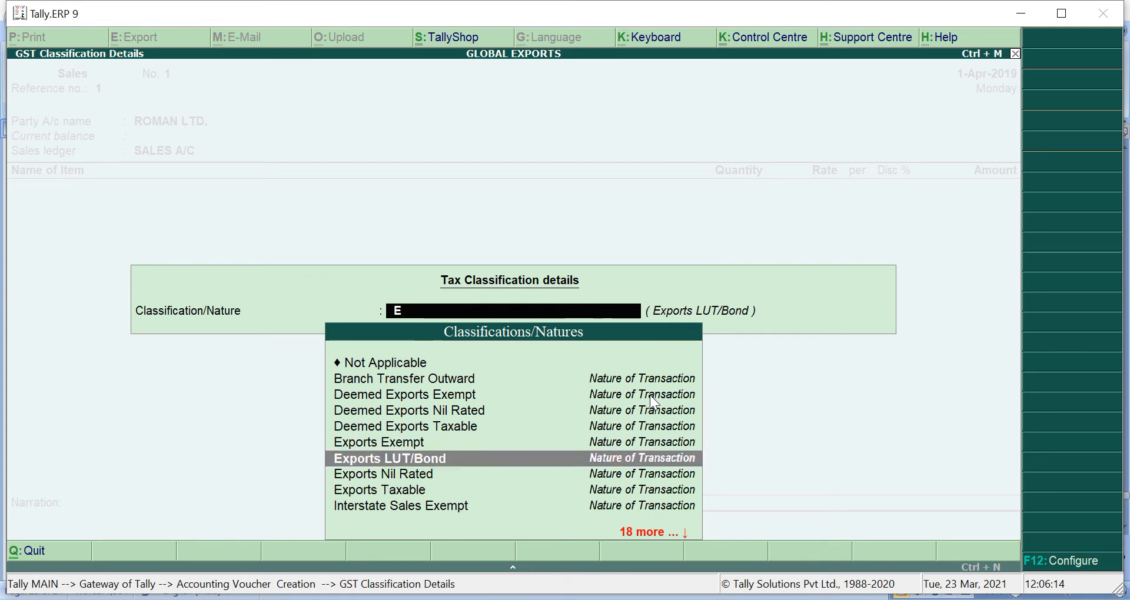
key(Down)
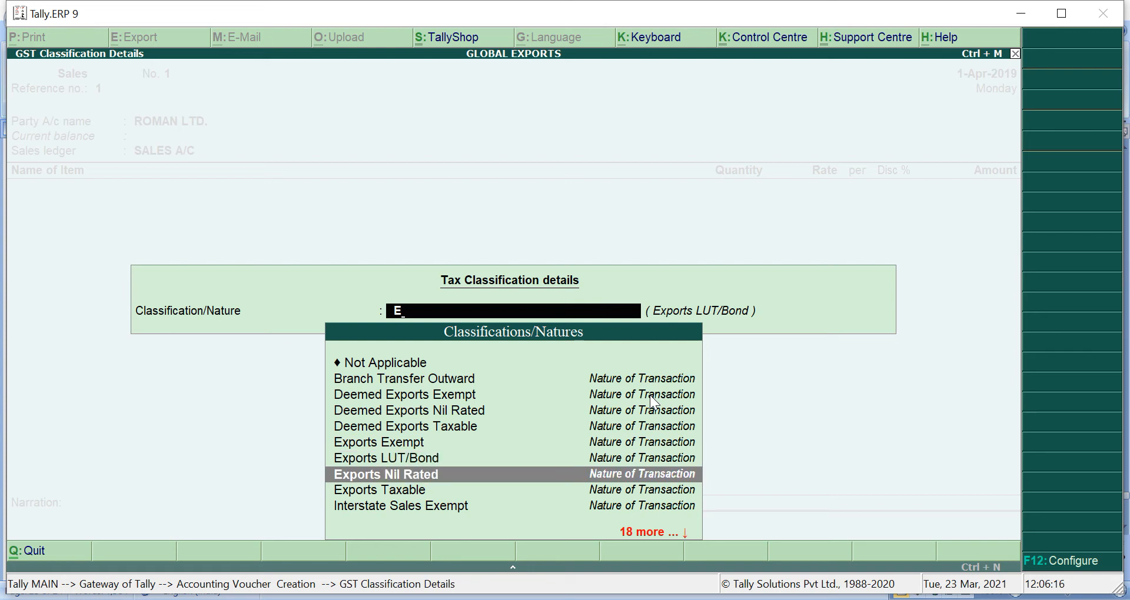
key(Down)
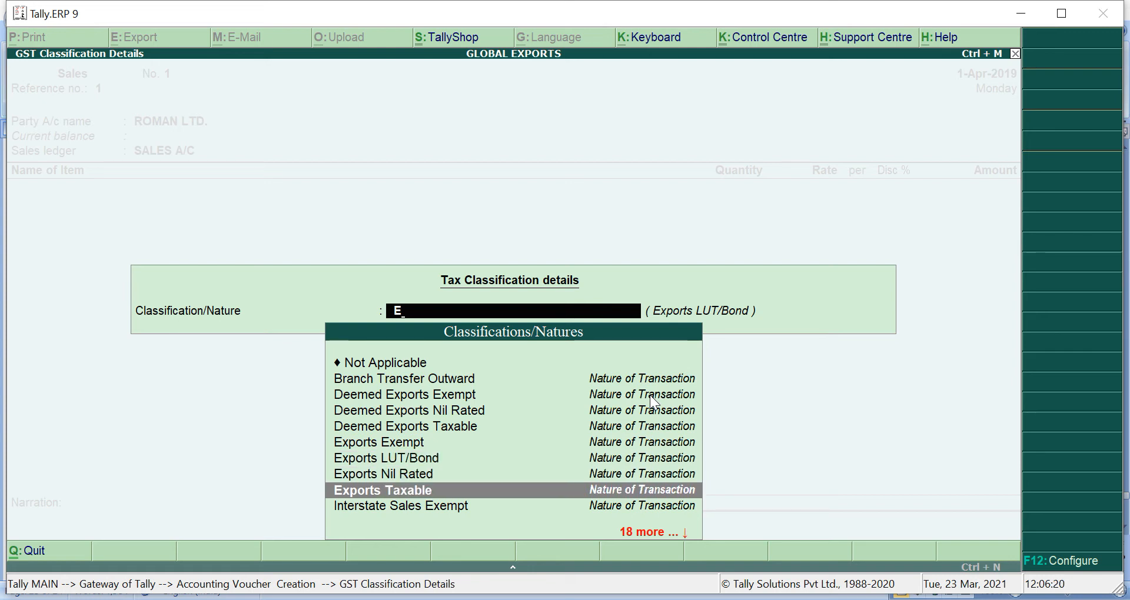
key(Return)
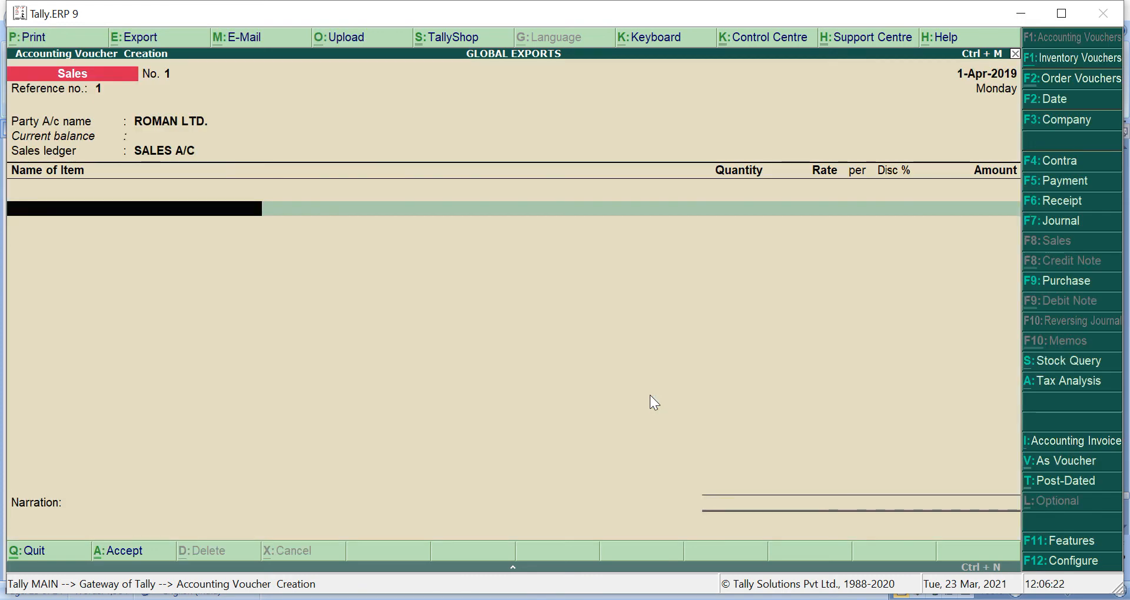
- Add 10 pcs of MONITORS at a rate of 2,000 to the sales invoice, with the order number Not Applicable
text(M)
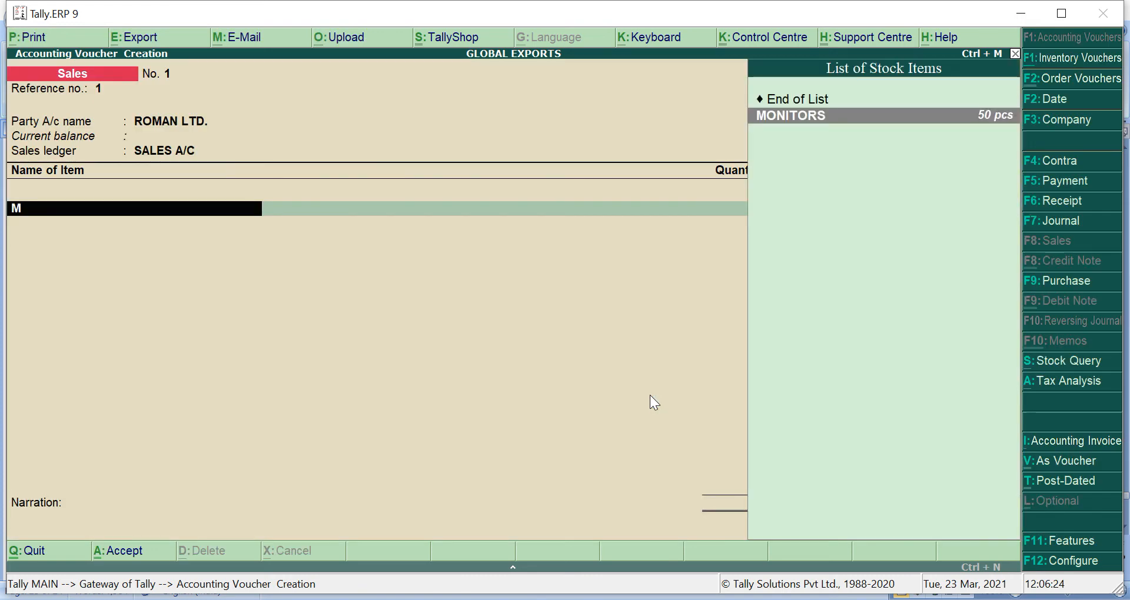
key(Return)
key(Down)
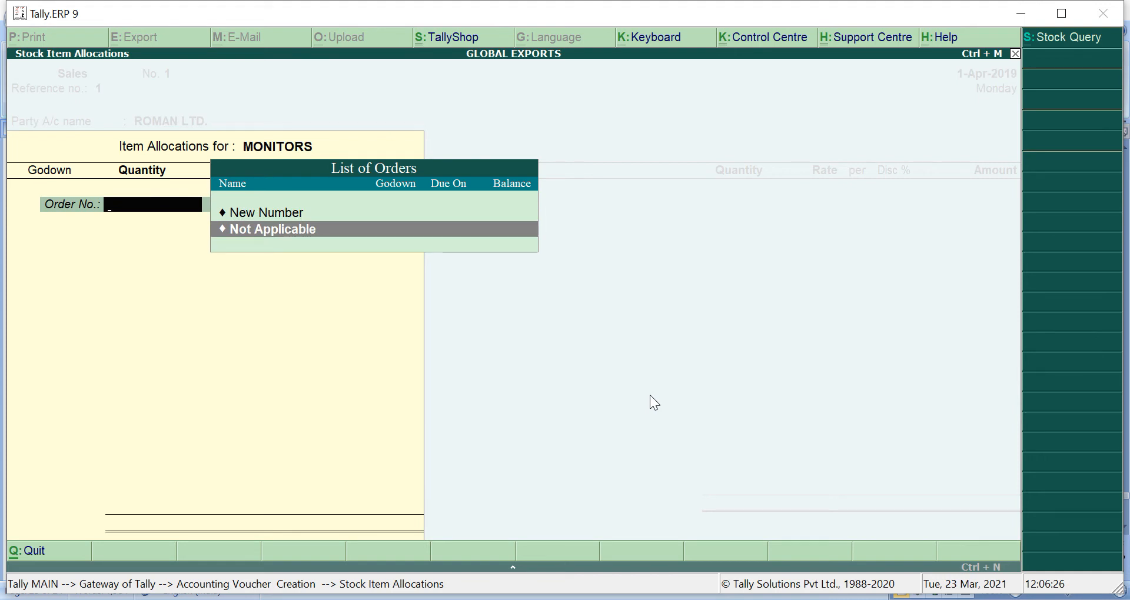
key(Return)
text(10)
key(Return)
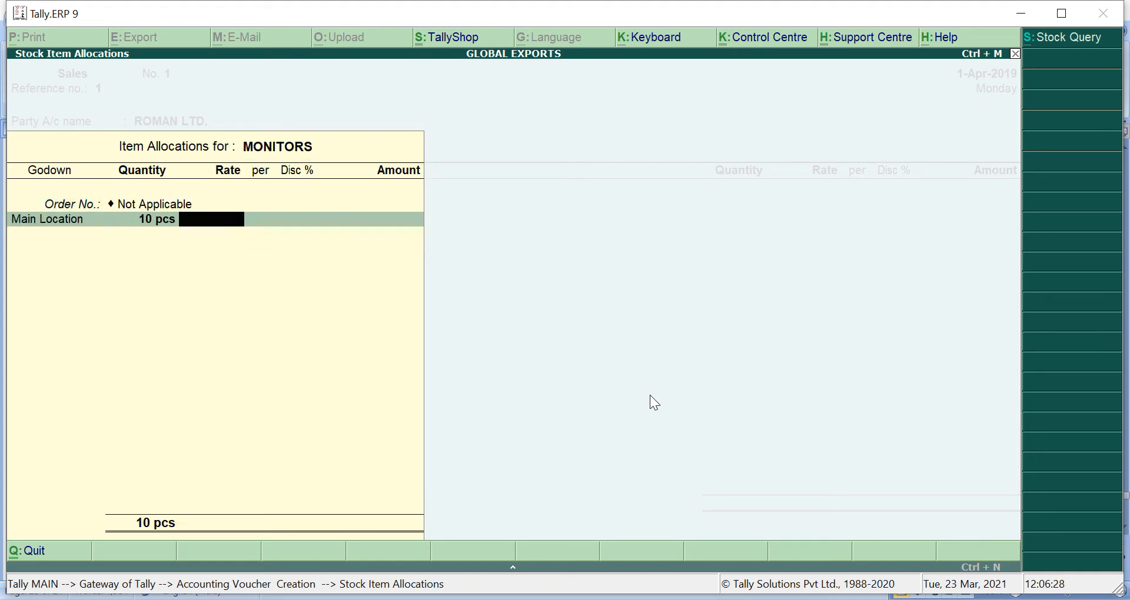
text(2000)
key(Return)
key(Return)
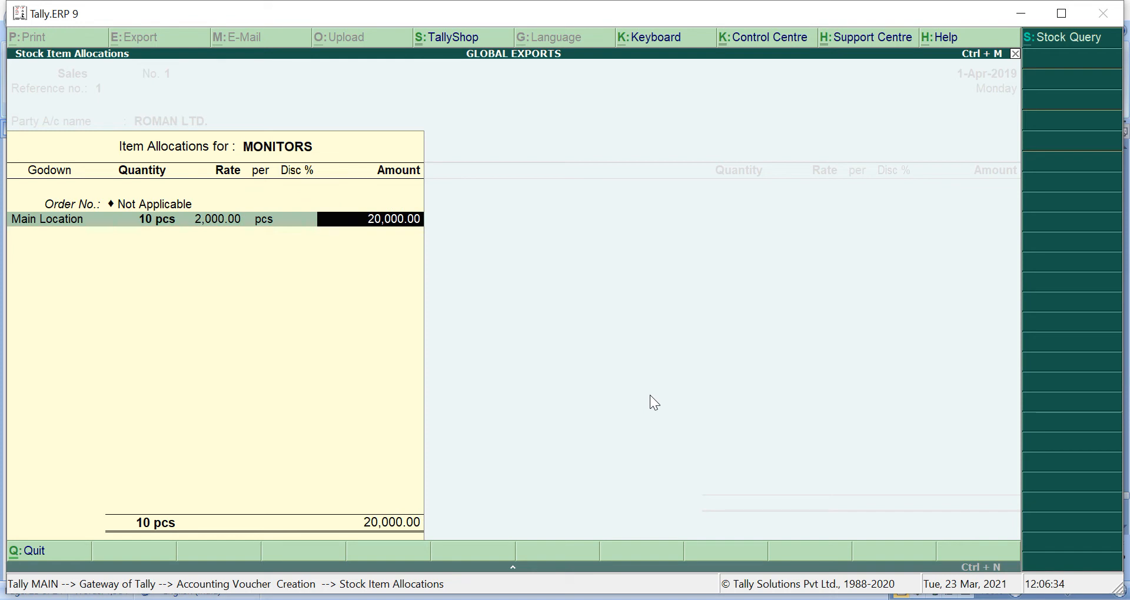
key(Return)
key(Return)
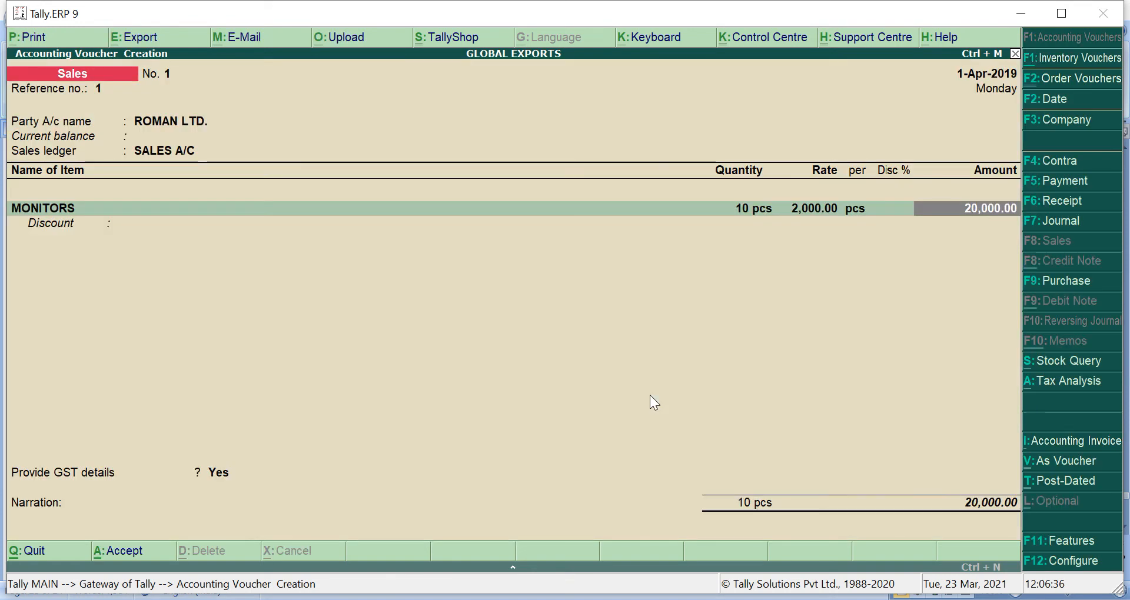
key(Return)
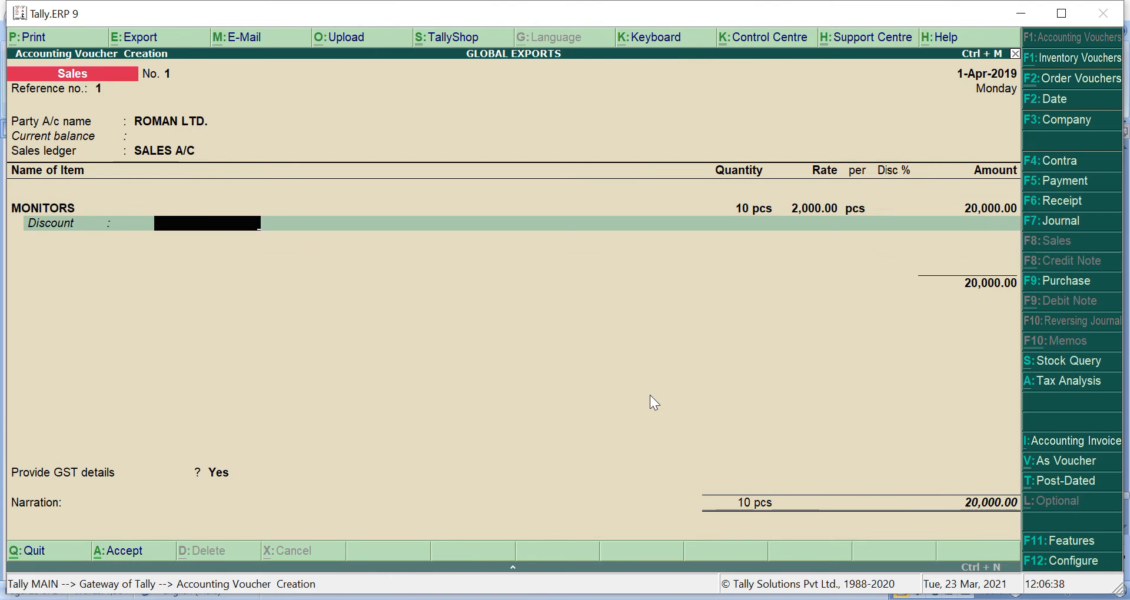
- Leave the discount blank and add the IGST A/C ledger with its calculated tax amount
key(Return)
key(Return)
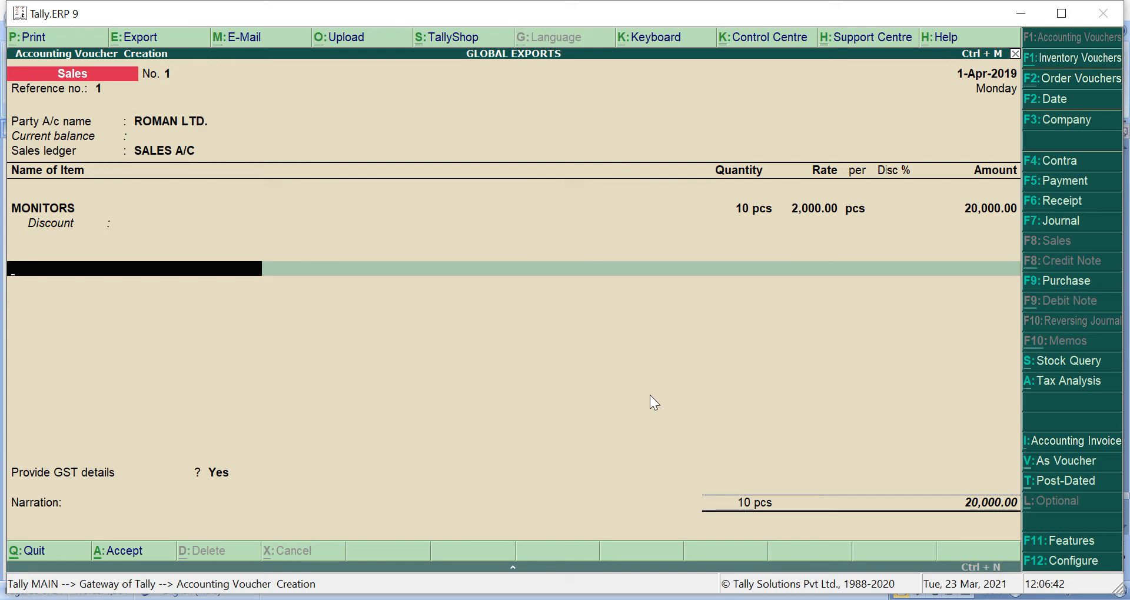
text(I)
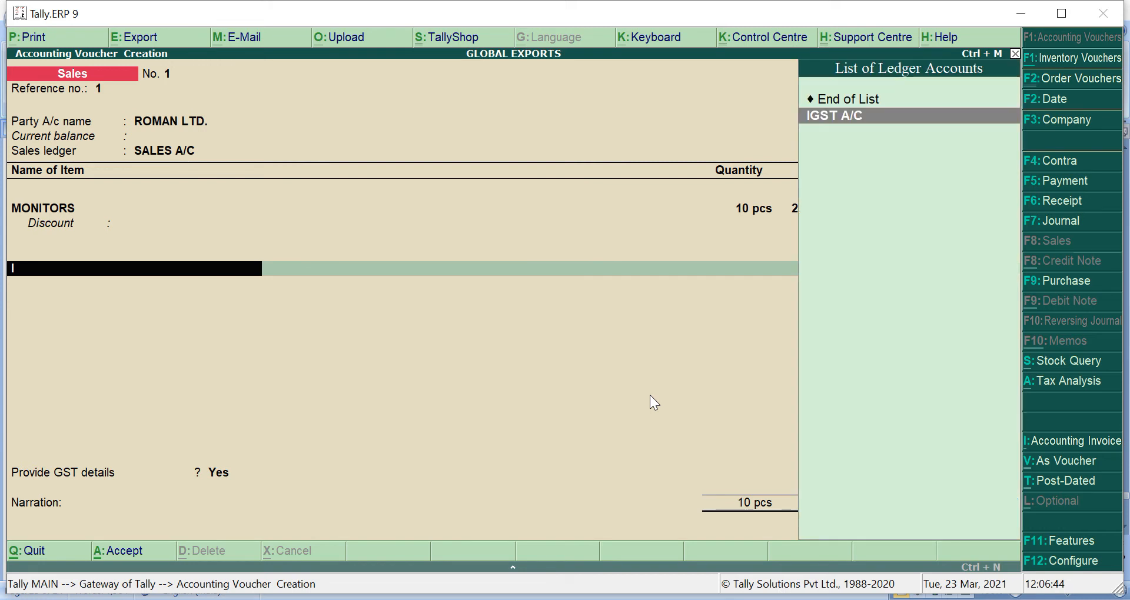
key(Return)
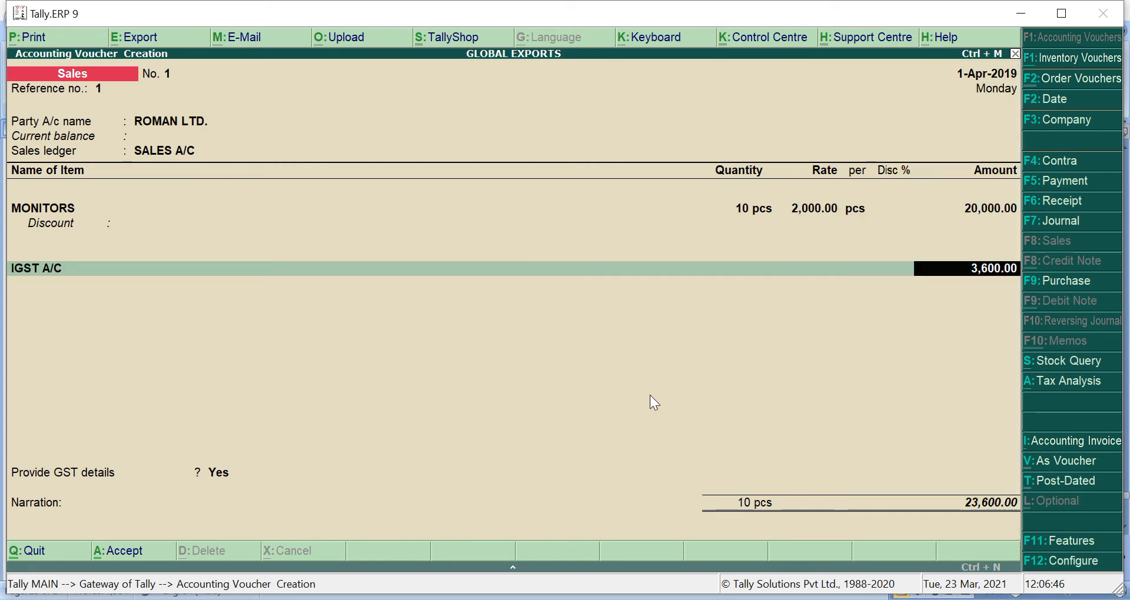
key(Return)
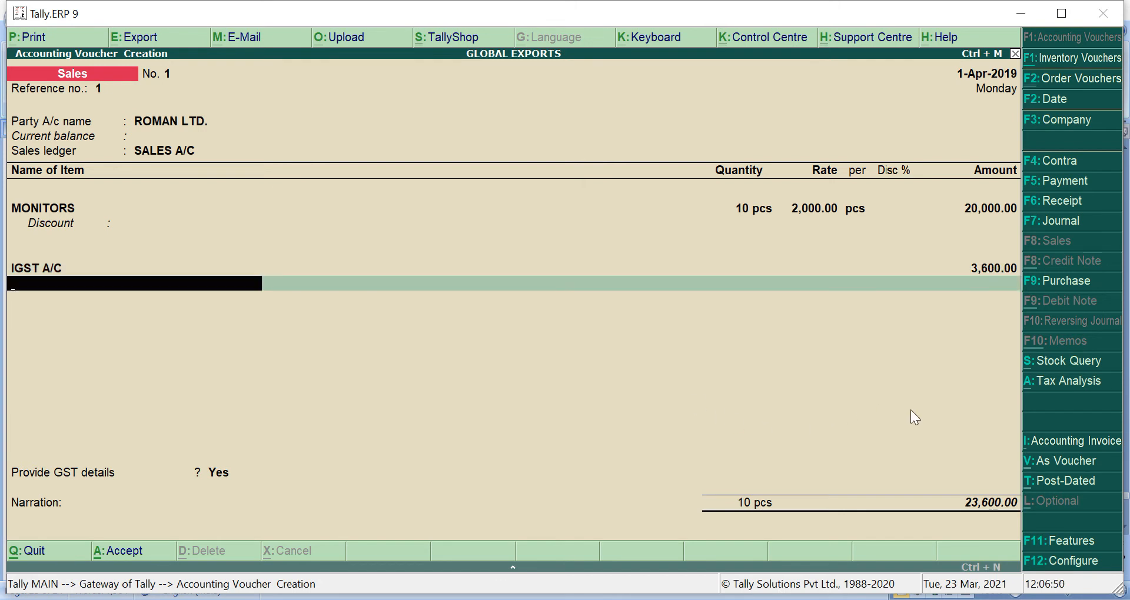
- Examine the voucher's tax analysis in detailed form, then return to the invoice
click(1069, 380)
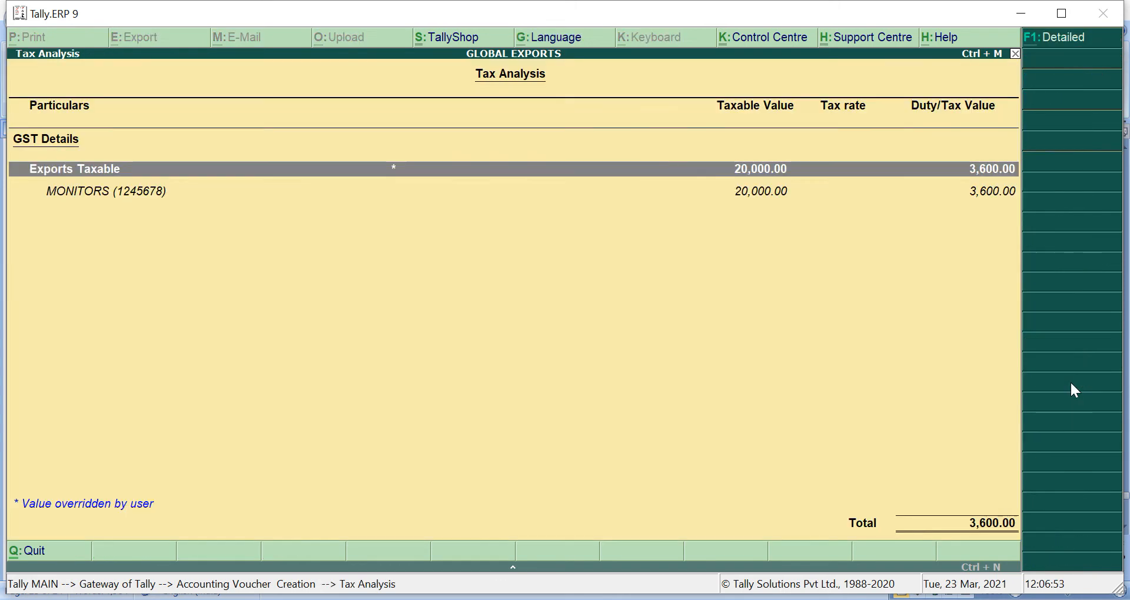
click(1070, 38)
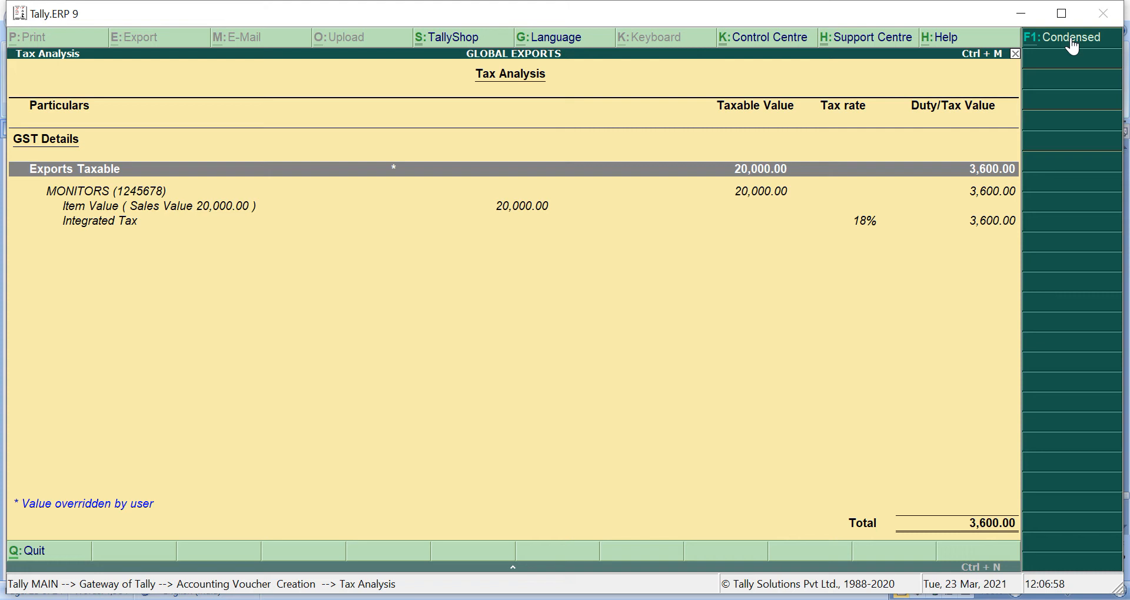
key(Escape)
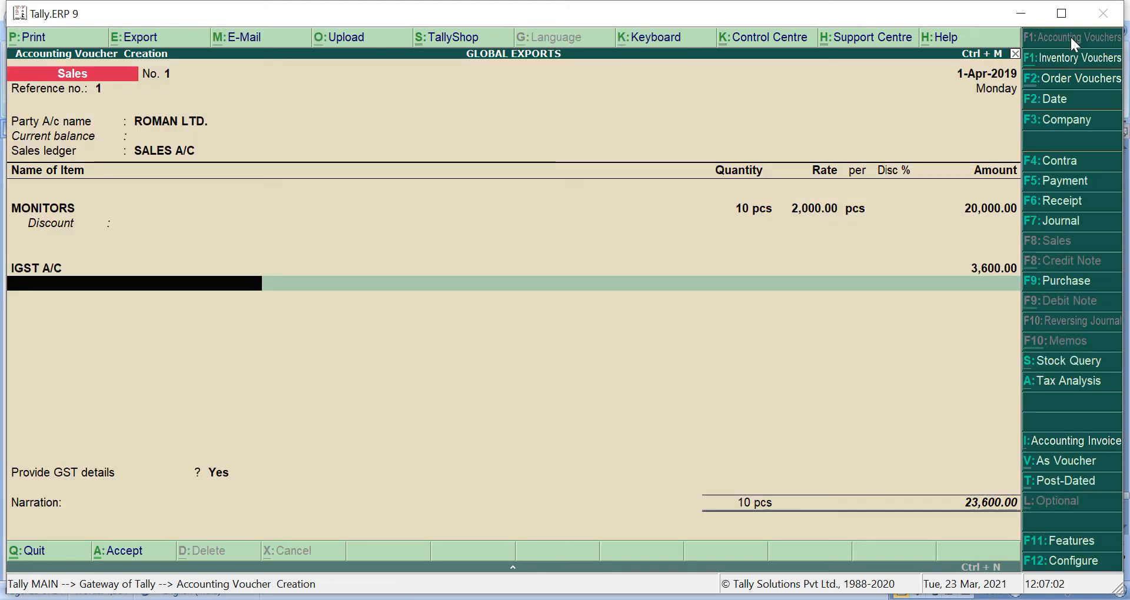
- Provide the GST export details with shipping bill number 1 dated 1-Apr-2019, leaving the port code blank
key(Return)
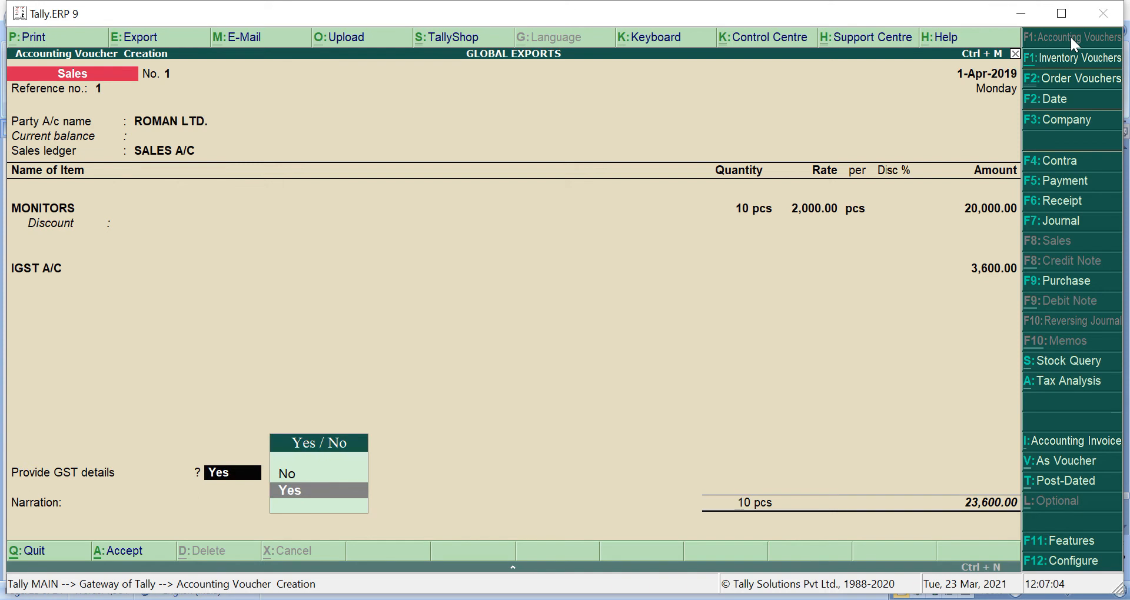
key(Return)
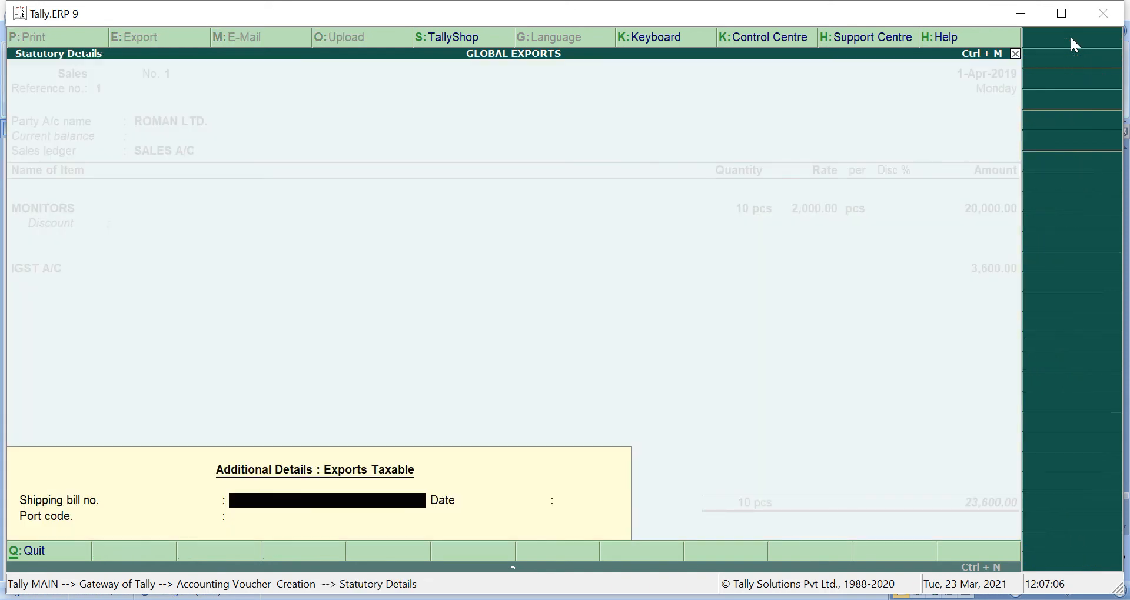
text(1)
key(Return)
text(1-4)
key(Return)
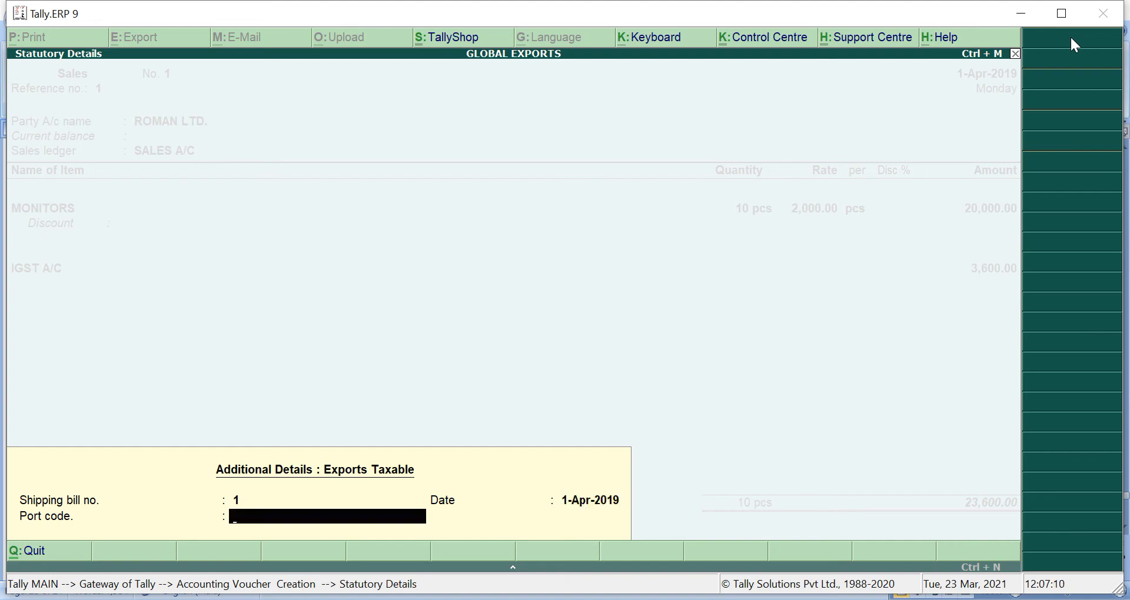
key(Return)
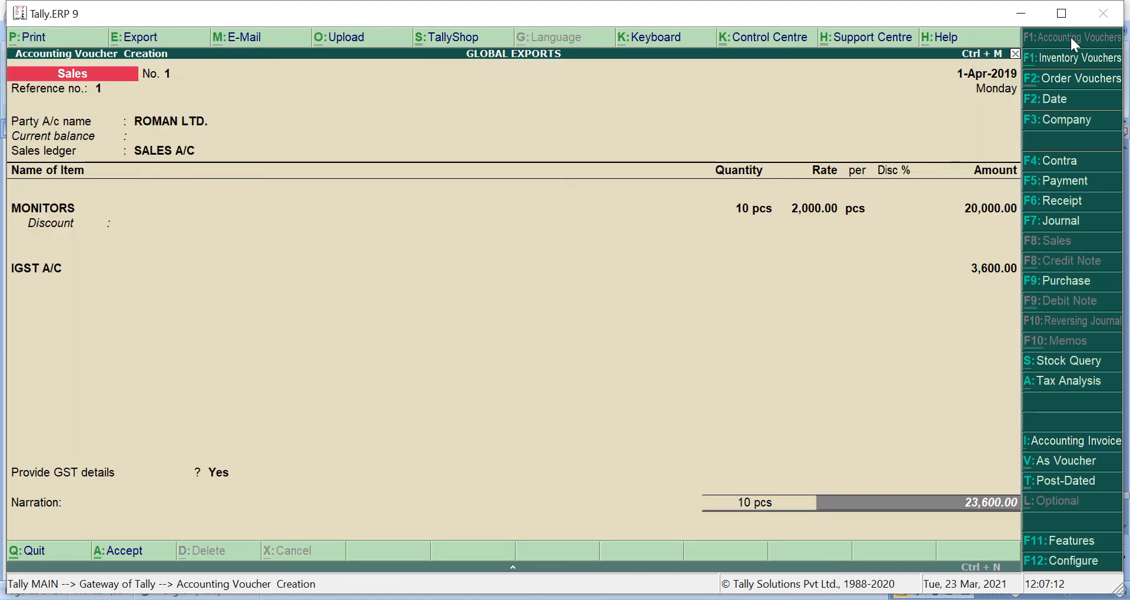
- Leave the narration blank and save the sales voucher, accepting the modified tax details with conflicts to resolve later
key(Return)
key(Return)
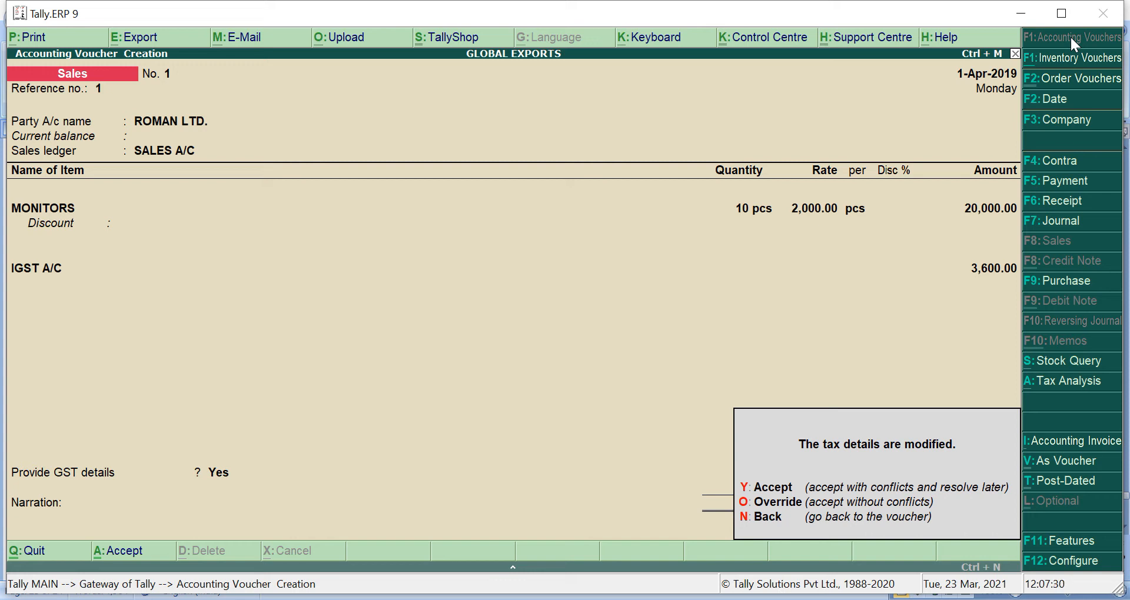
key(y)
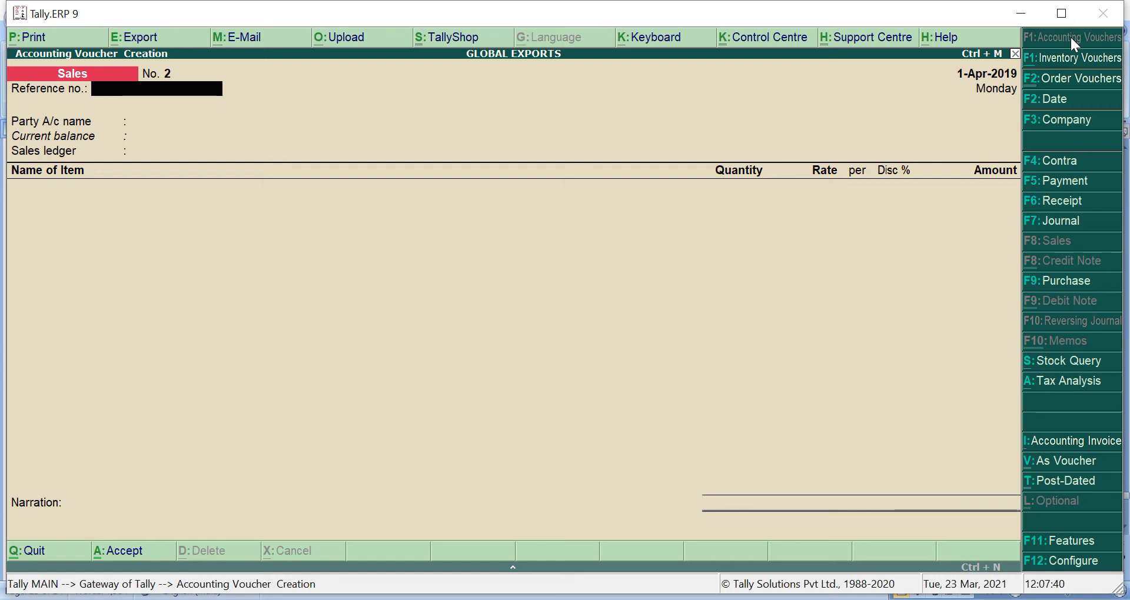
- Leave voucher creation and open ROMAN LTD.'s sales voucher from the Day Book
key(Escape)
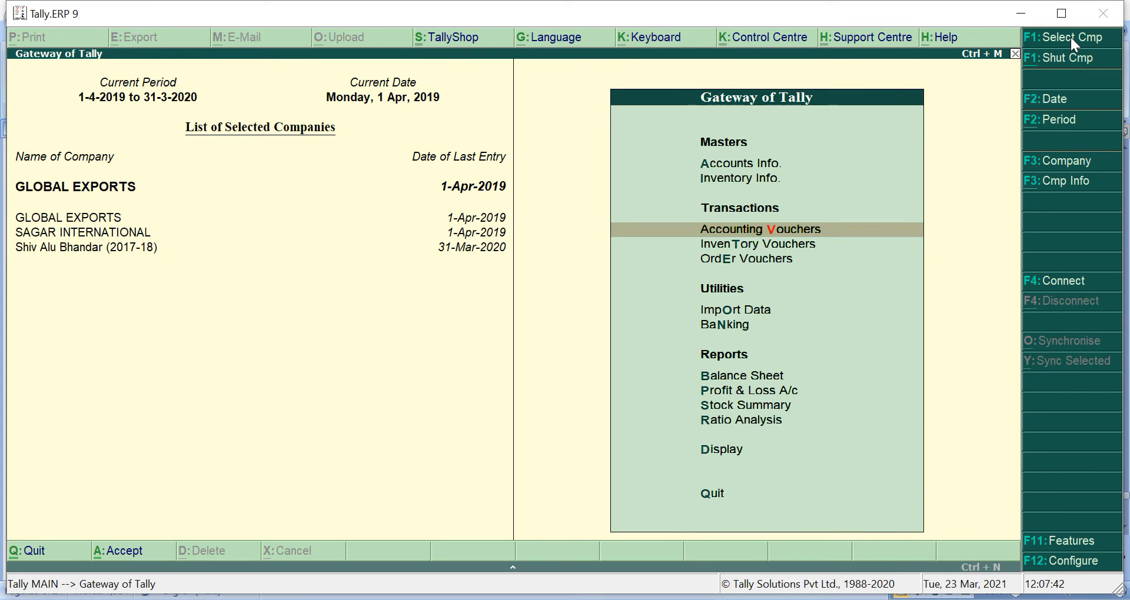
key(d)
key(y)
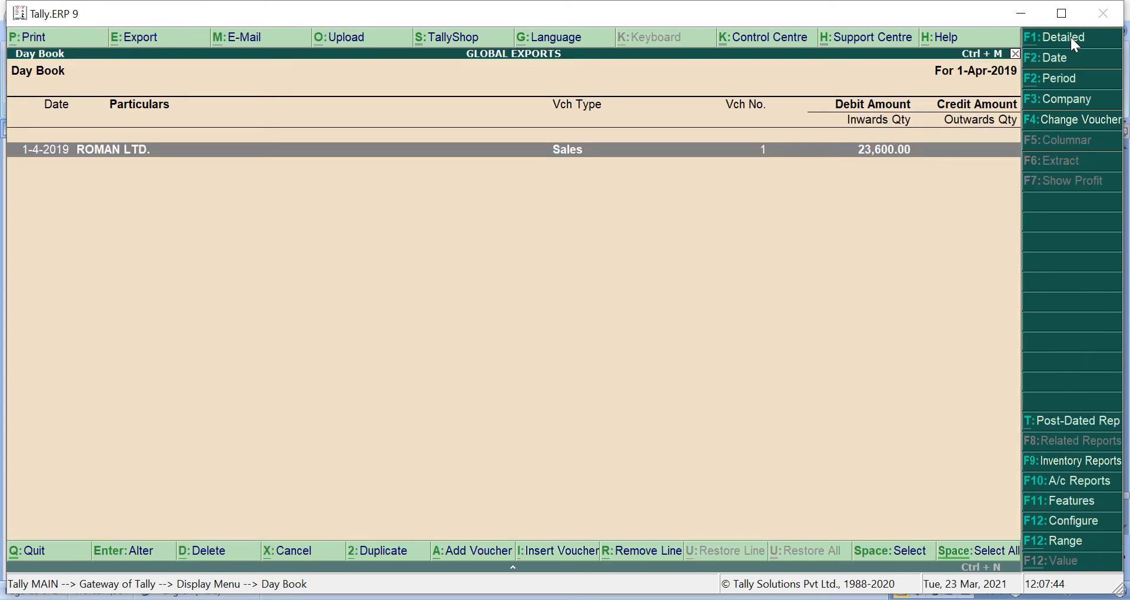
key(Return)
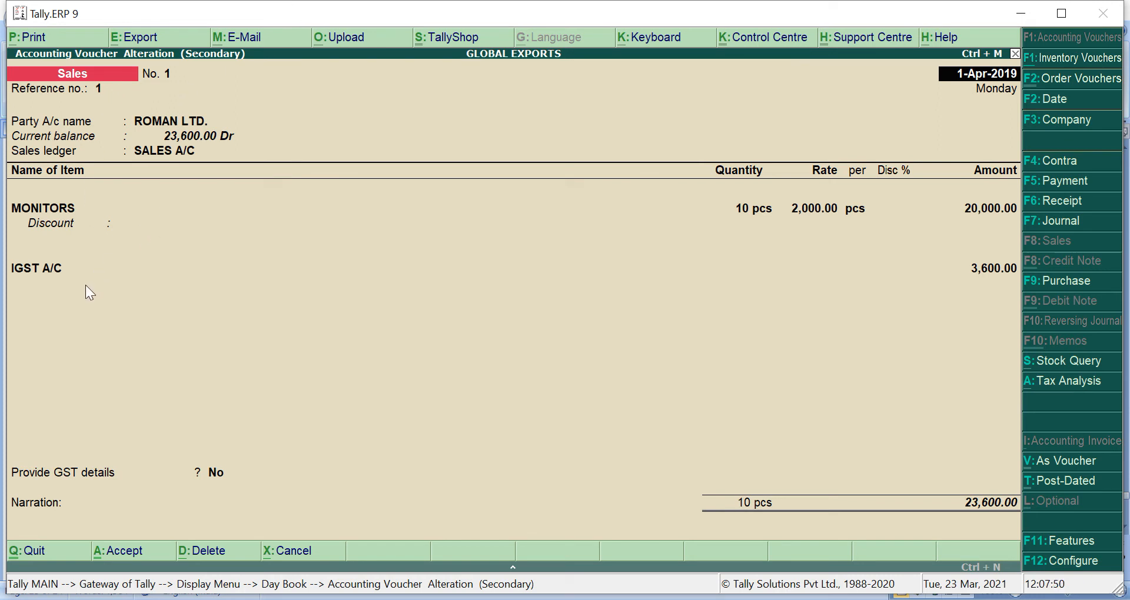
- Print the sales voucher to a PDF file named EXPORT BILL on the desktop
click(24, 37)
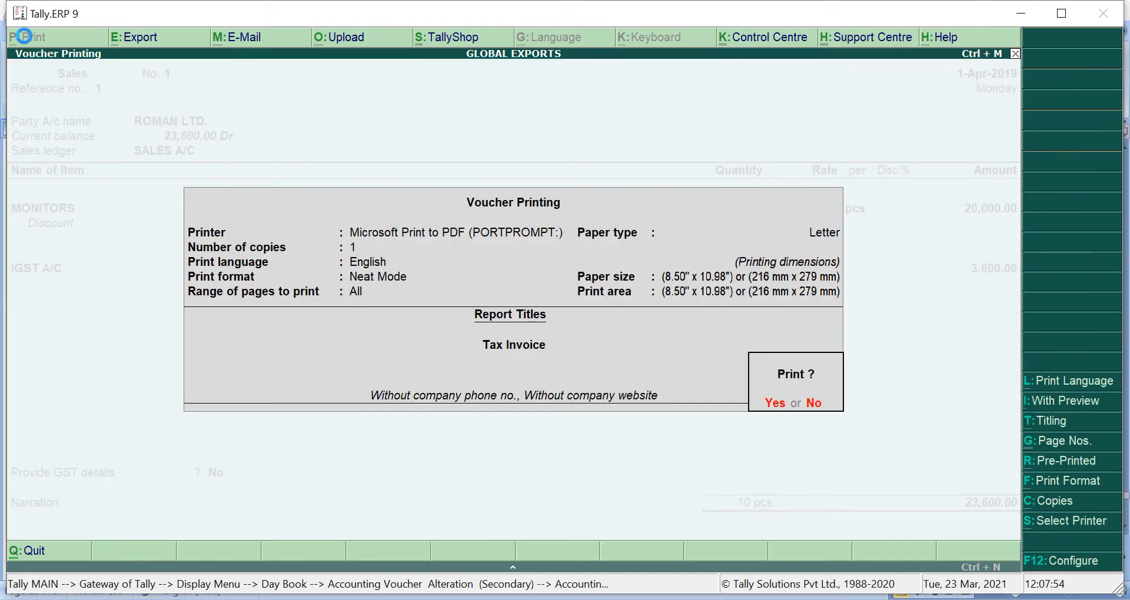
key(Return)
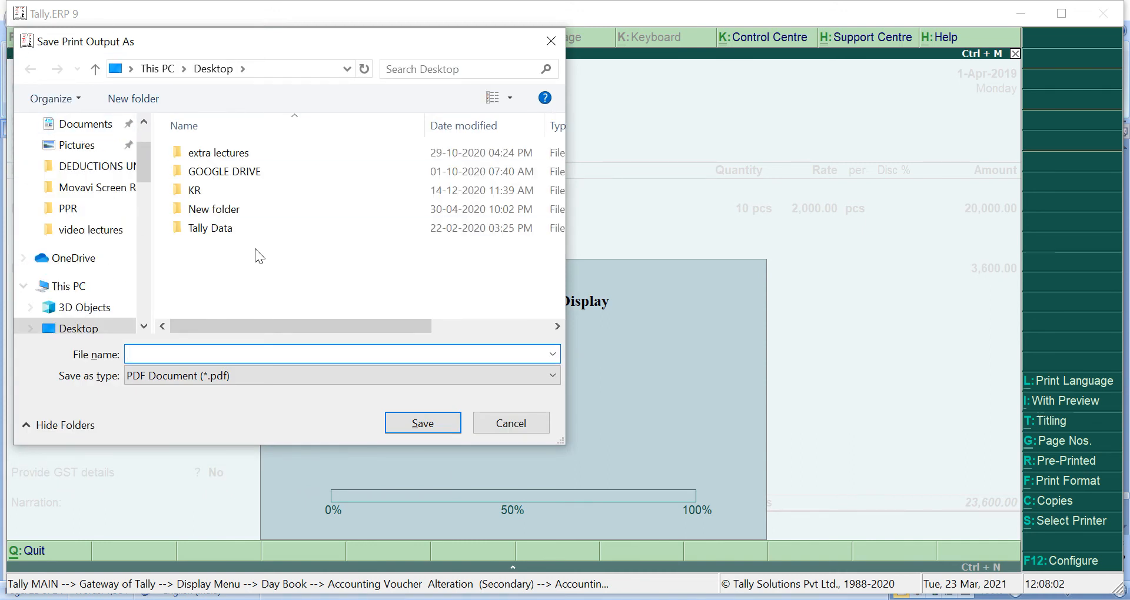
text(E)
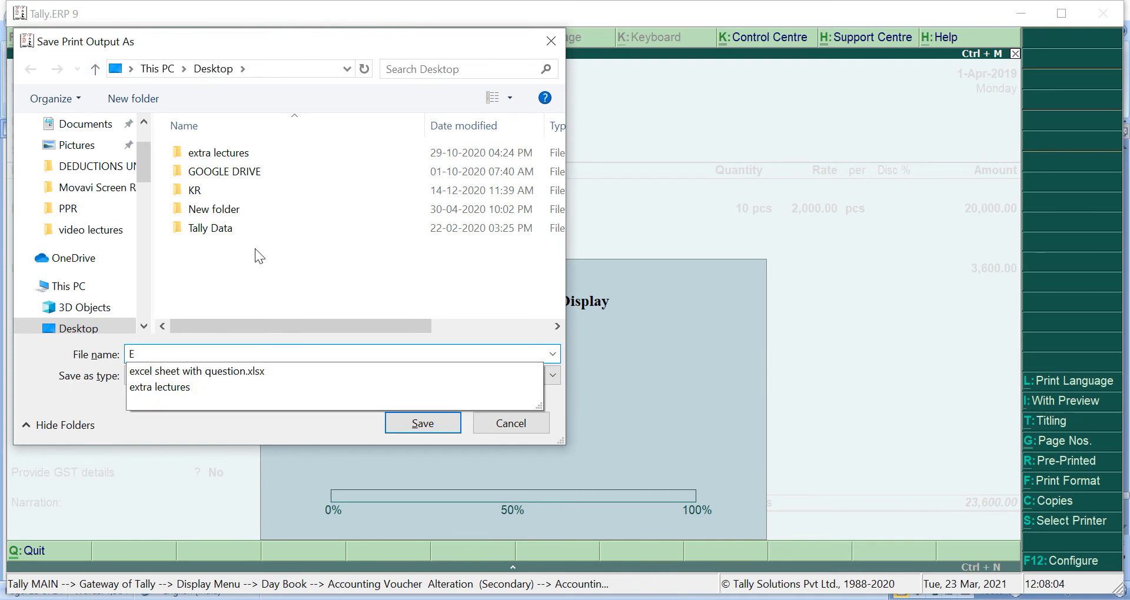
text(XPORT BILL)
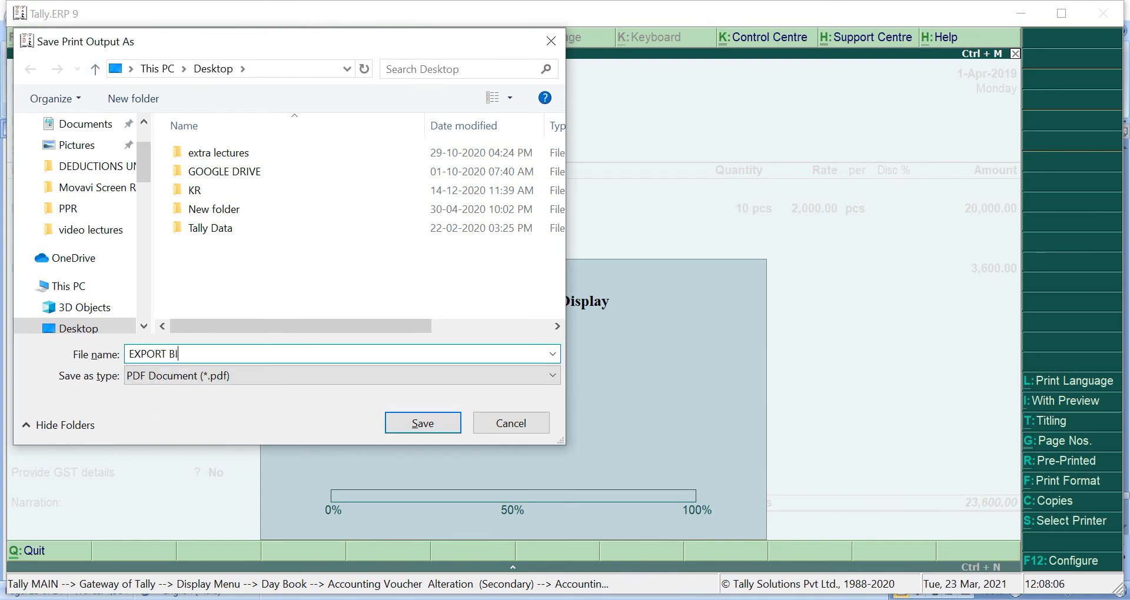
click(427, 424)
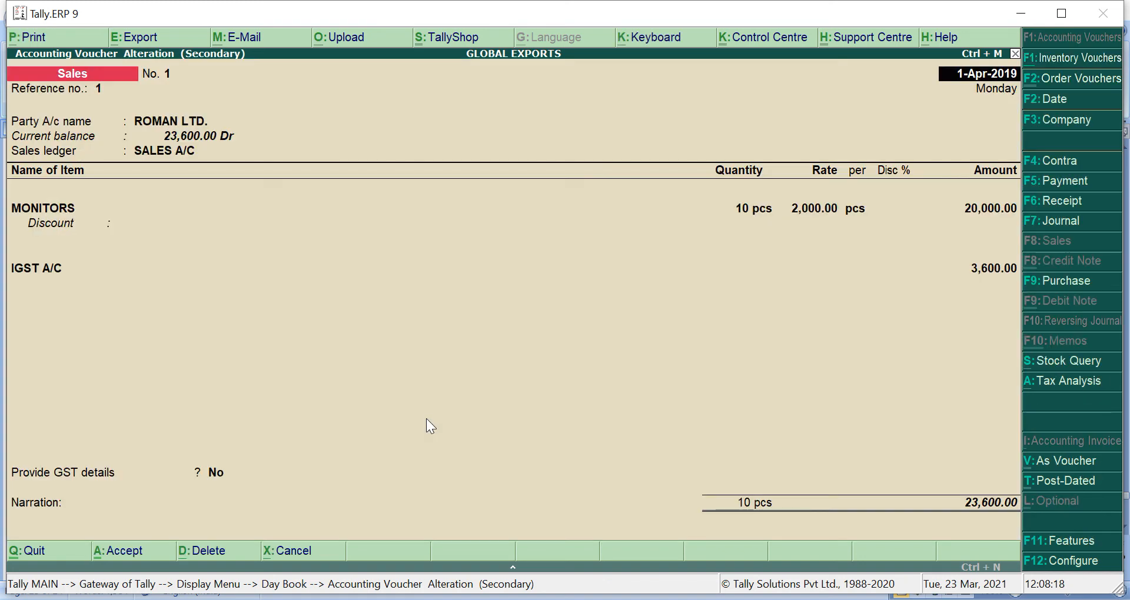
- Open the EXPORT BILL PDF from the desktop and examine the tax invoice's export heading, amounts and integrated tax breakdown
click(1022, 14)
click(1022, 15)
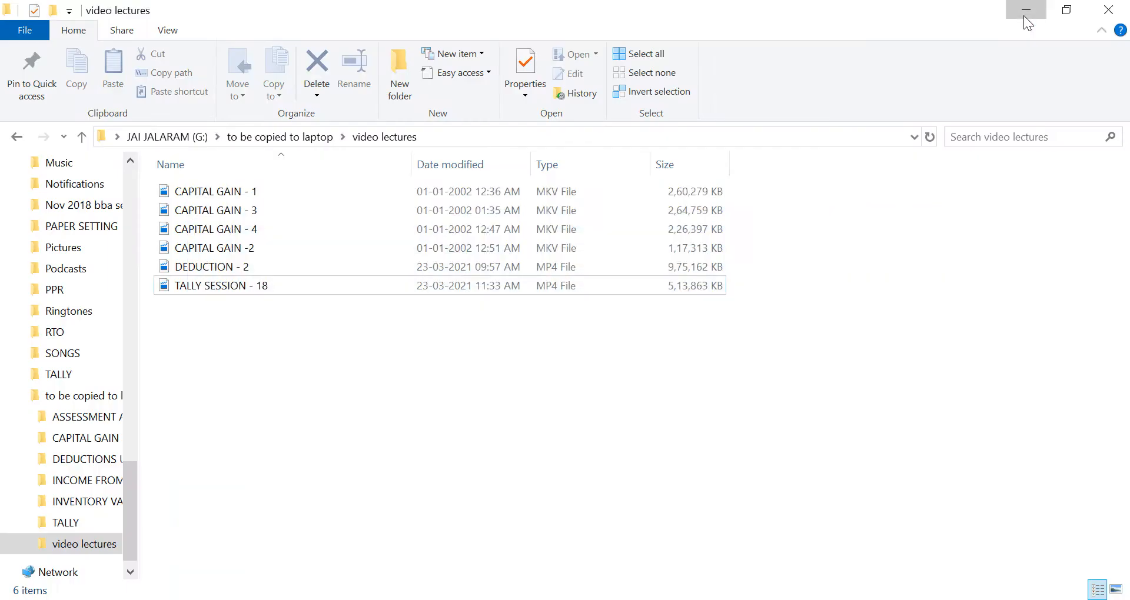
click(1023, 15)
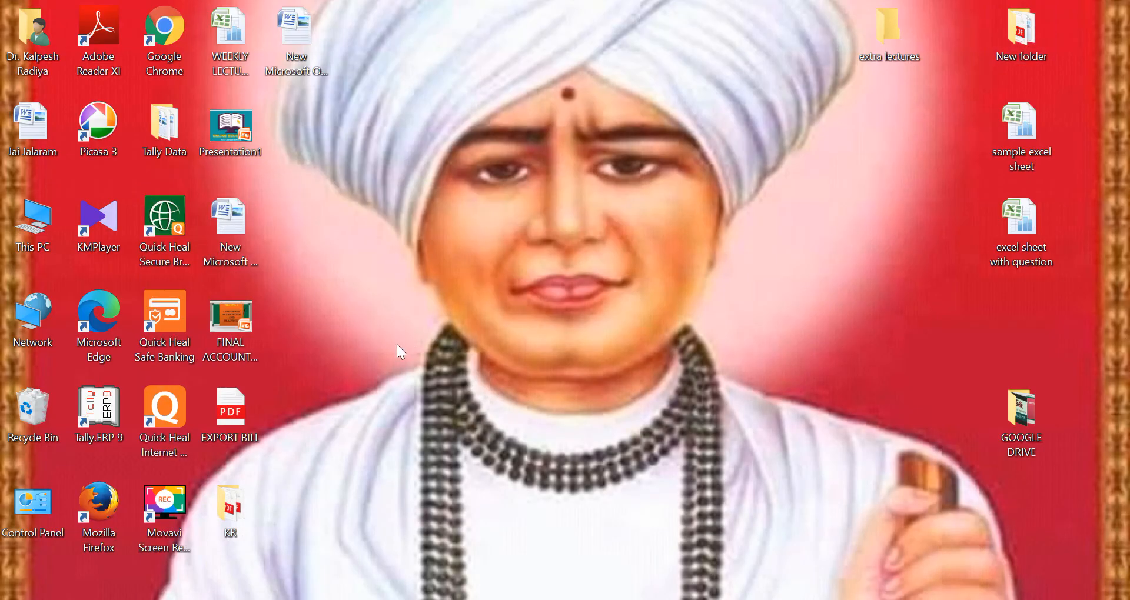
double_click(235, 415)
double_click(252, 399)
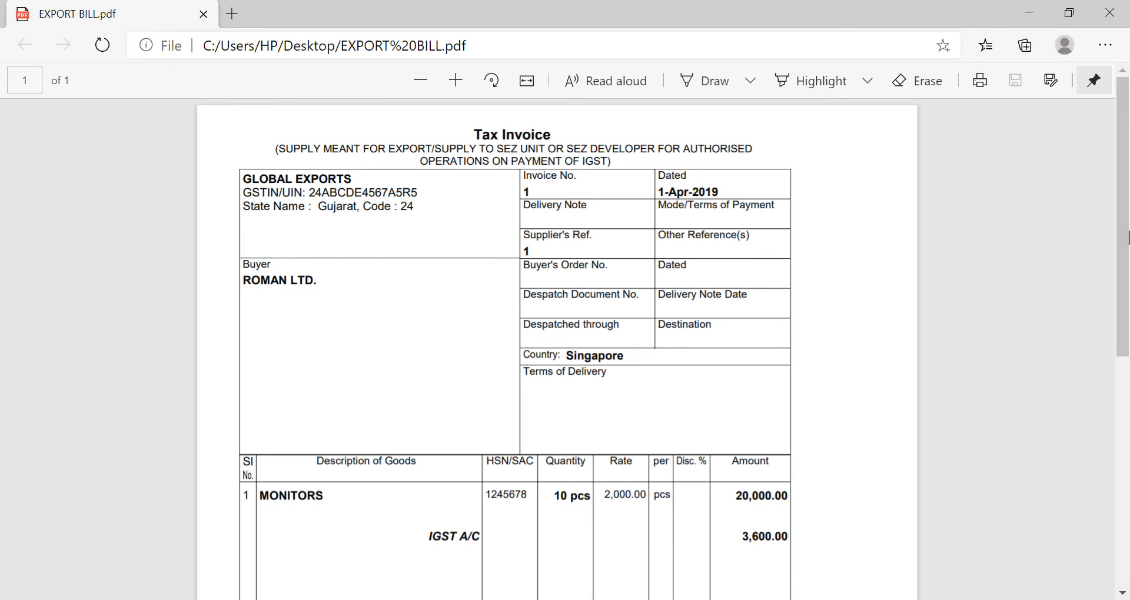
drag(1126, 239, 1119, 296)
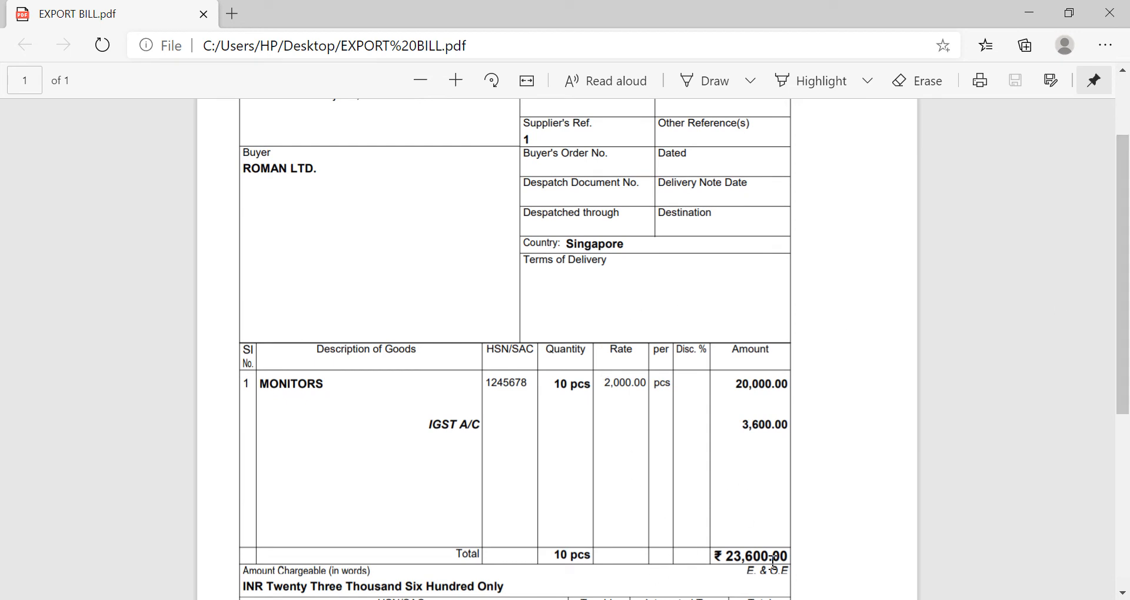
drag(1123, 372, 1113, 450)
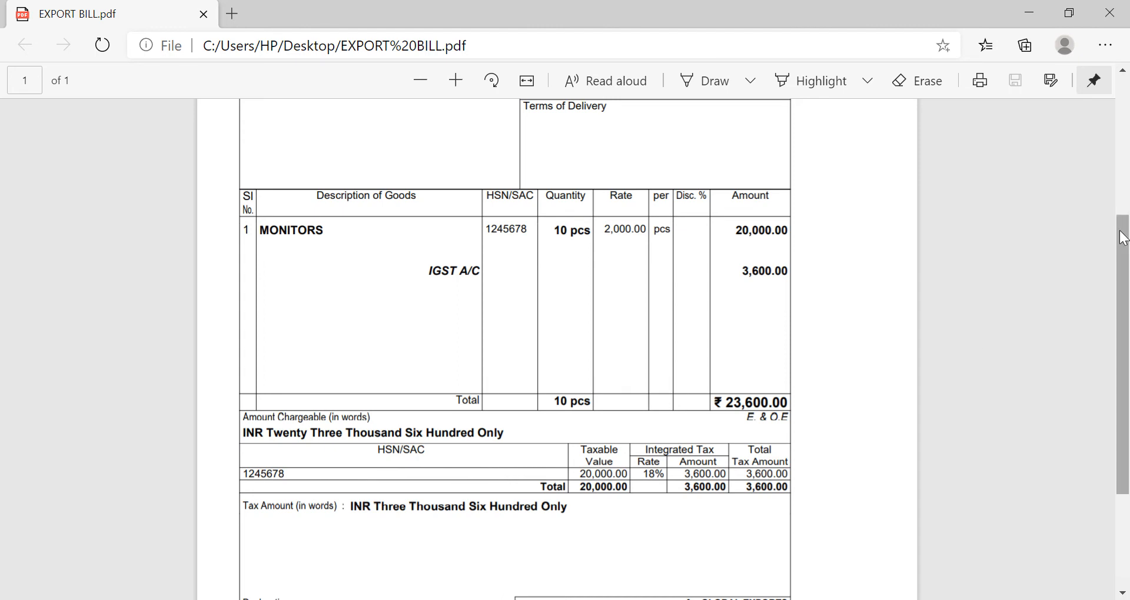
drag(1119, 239, 1119, 283)
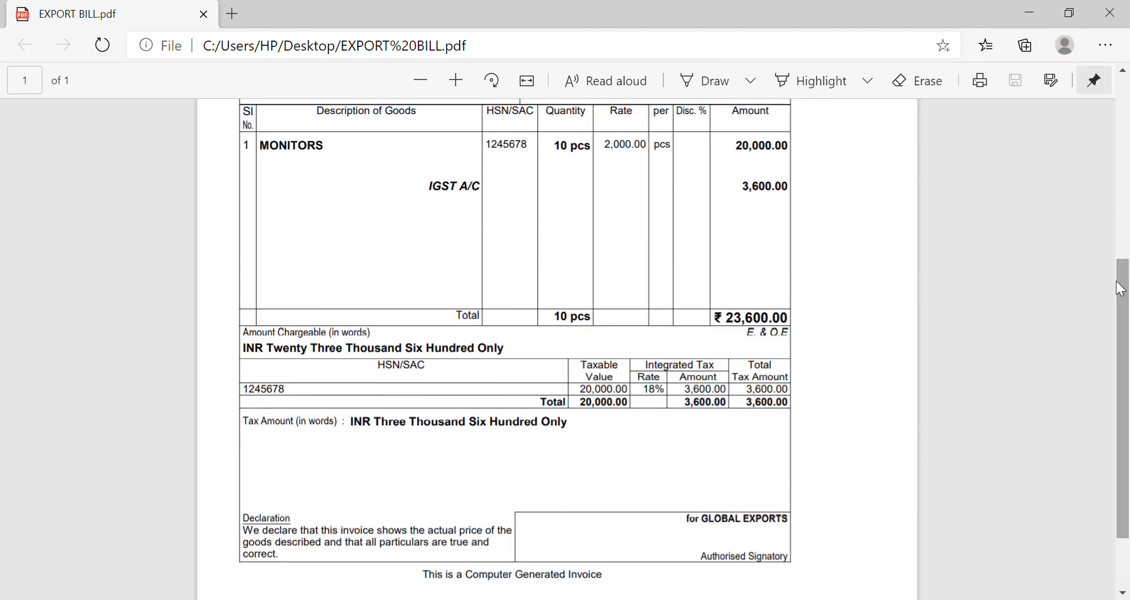
- Switch back to Tally.ERP 9 and close the sales voucher to return to the Day Book
key(alt+Tab)
key(alt+Tab)
key(alt+Tab)
key(alt+Tab)
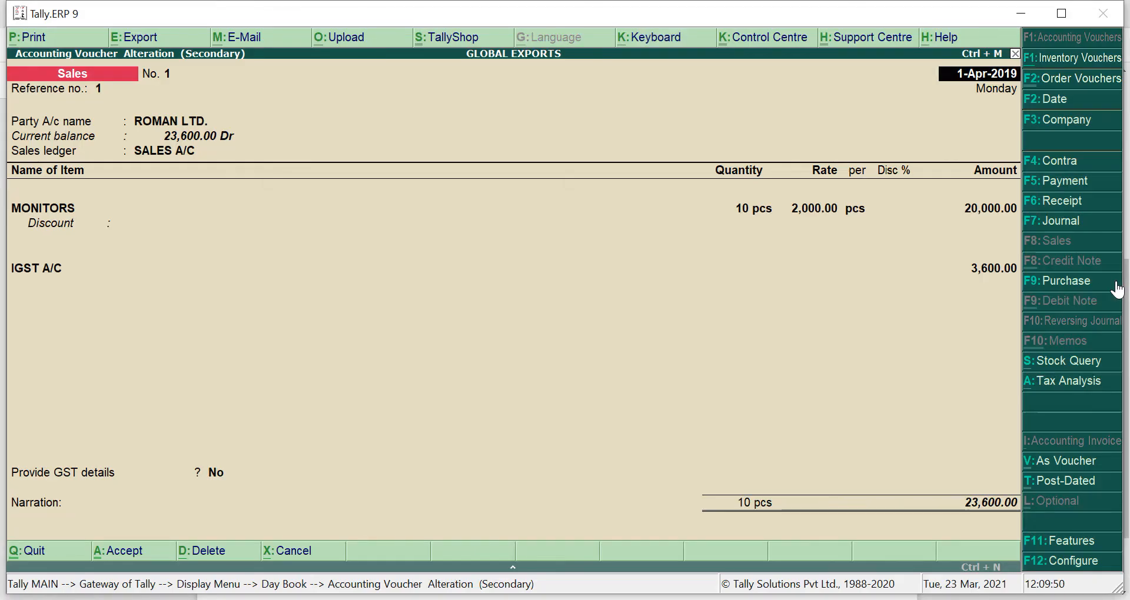
key(Escape)
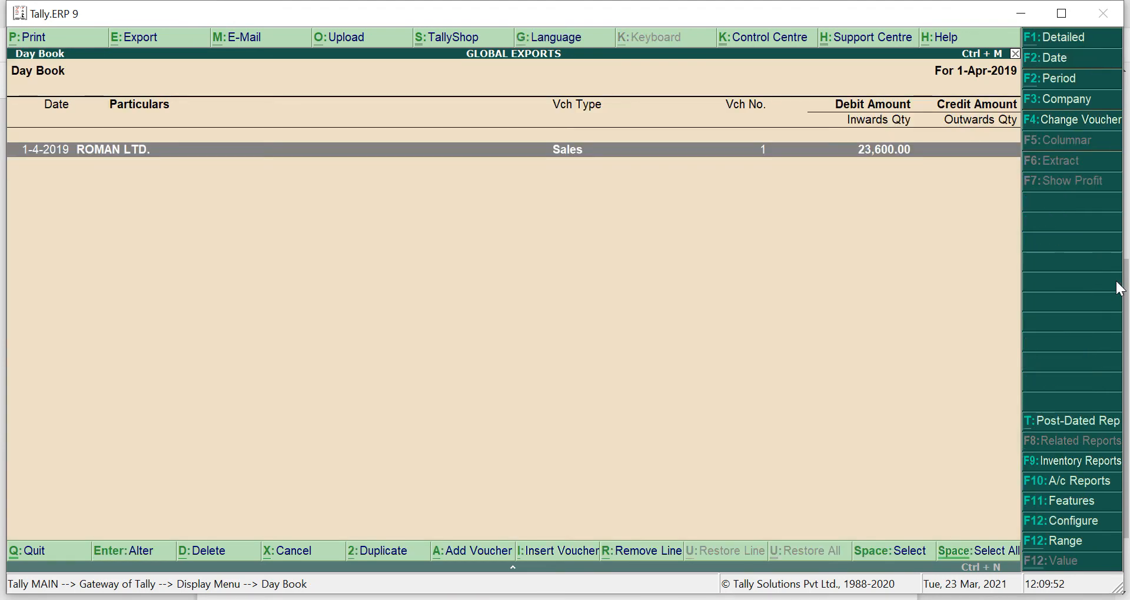
- Leave the Day Book and open the GSTR-1 report from the statutory GST reports
key(Escape)
key(Escape)
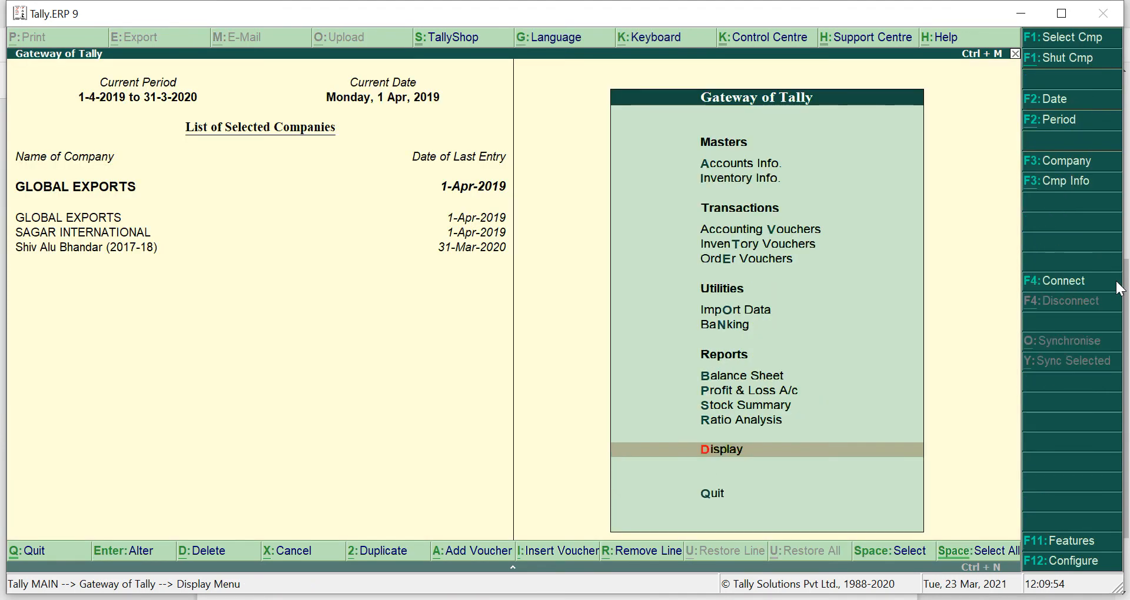
key(Return)
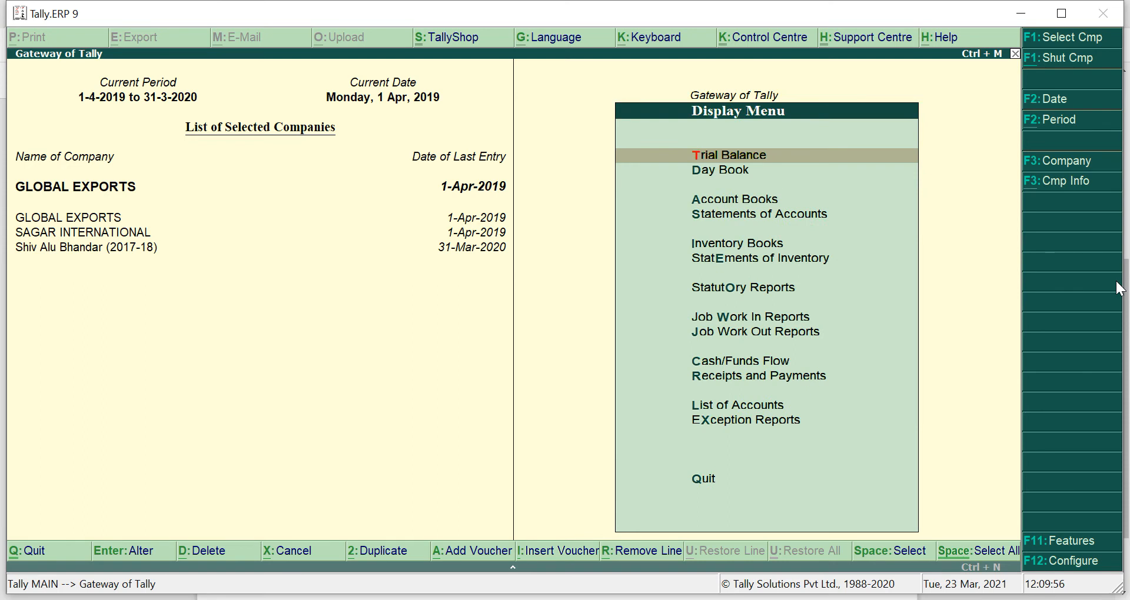
key(o)
key(Return)
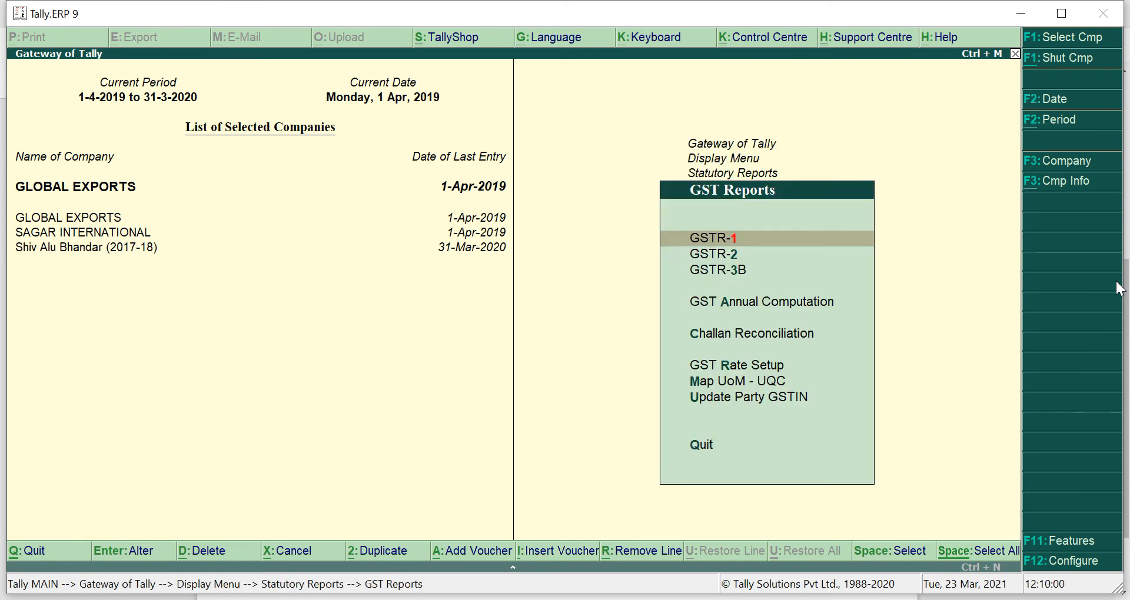
key(Return)
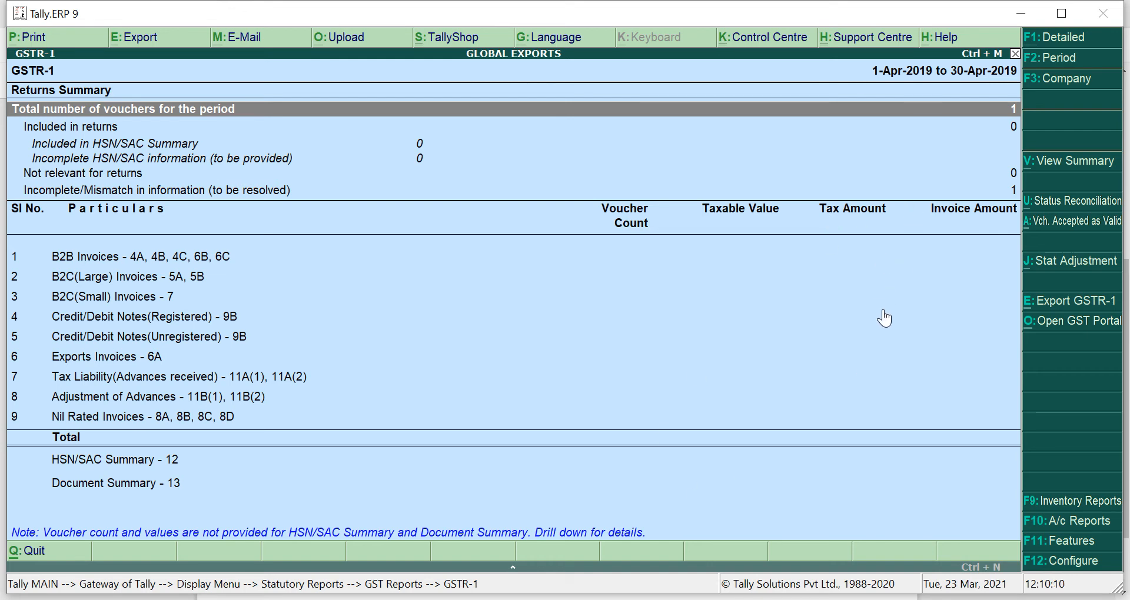
- Open ROMAN LTD.'s sales voucher for exception resolution from GSTR-1's vouchers with incomplete/mismatch in information
key(Down)
key(Down)
key(Down)
key(Down)
key(Down)
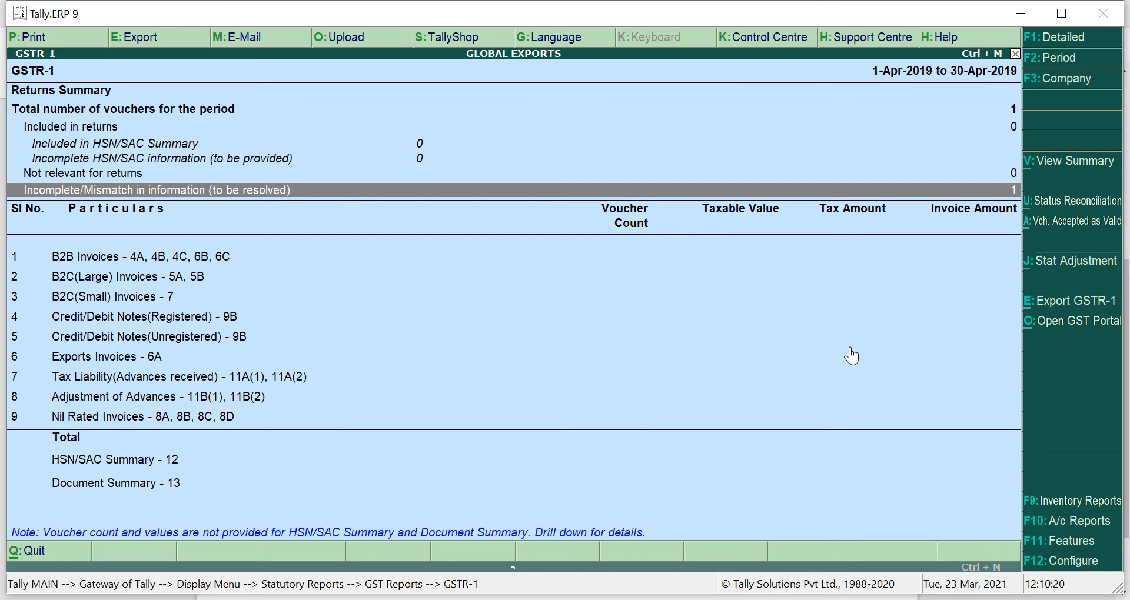
key(Return)
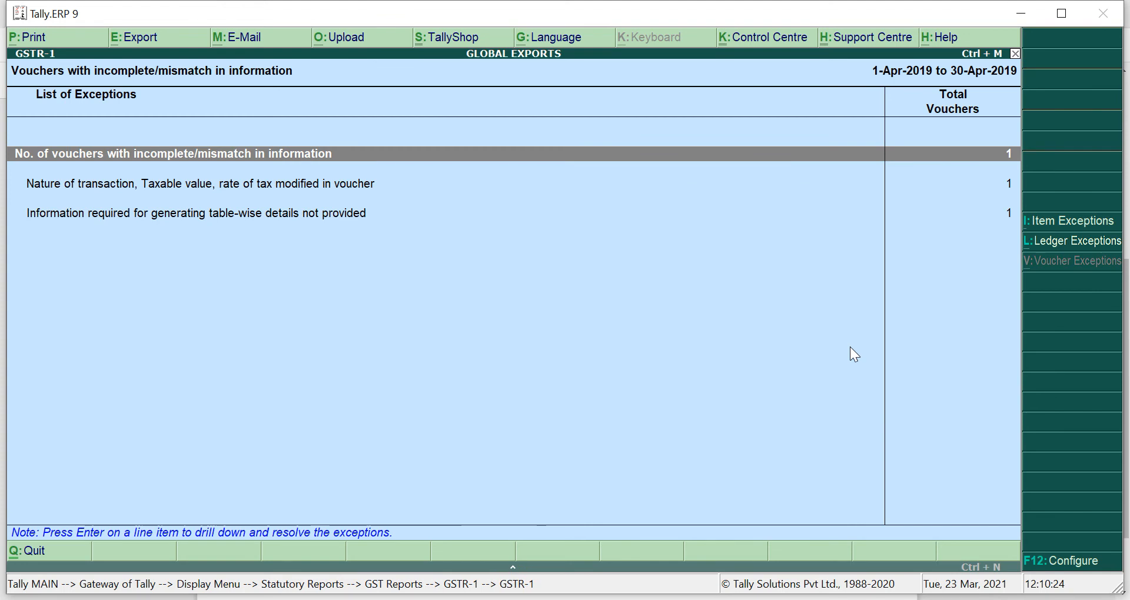
key(Return)
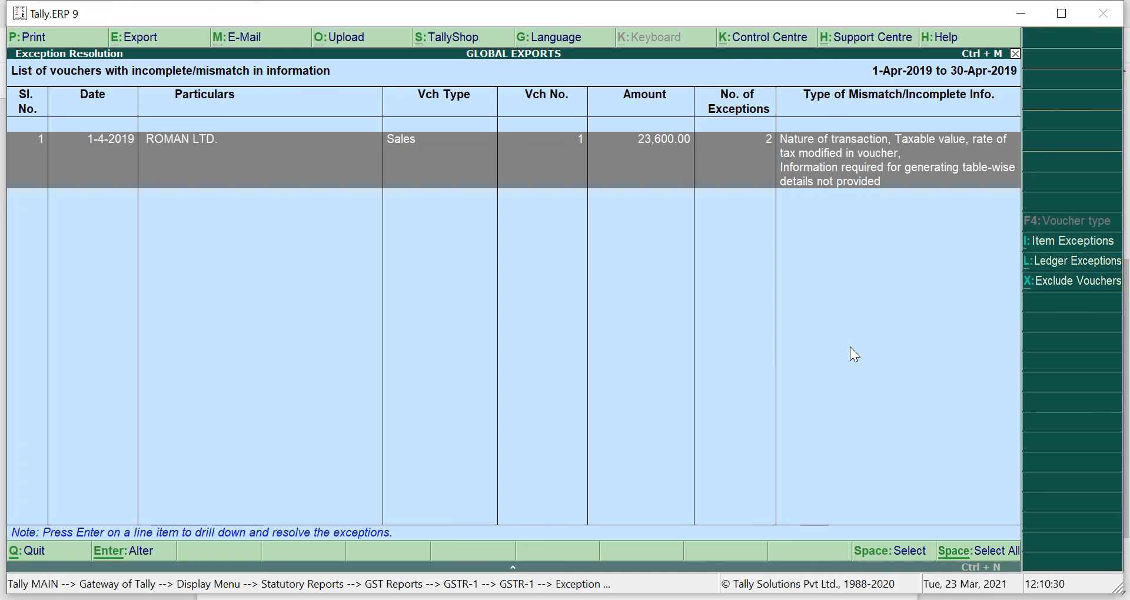
key(Return)
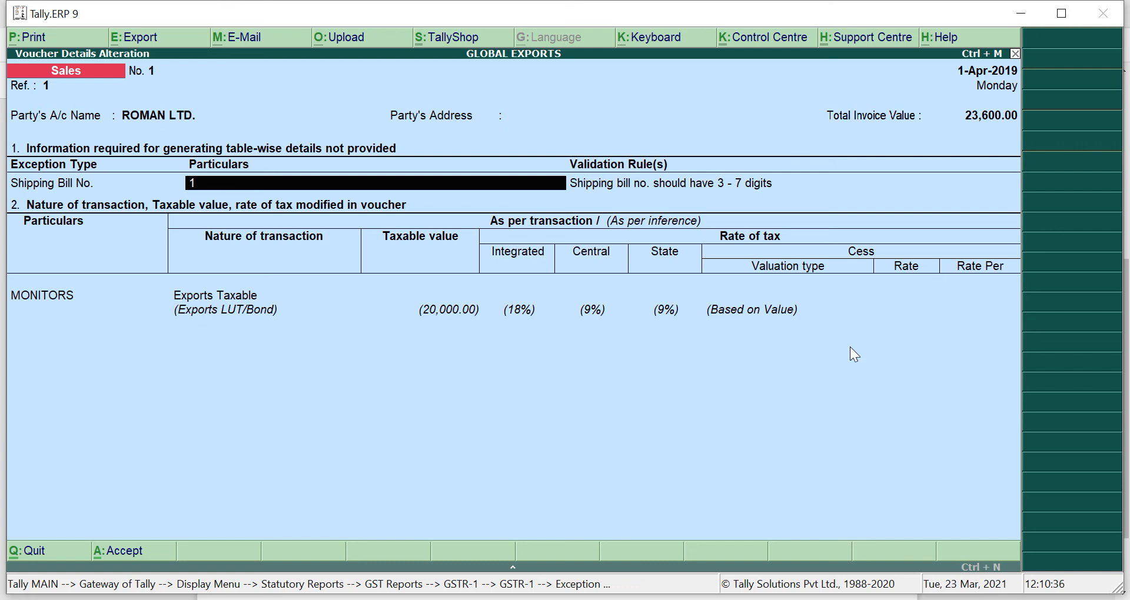
- Set the voucher's shipping bill number to 101
key(Return)
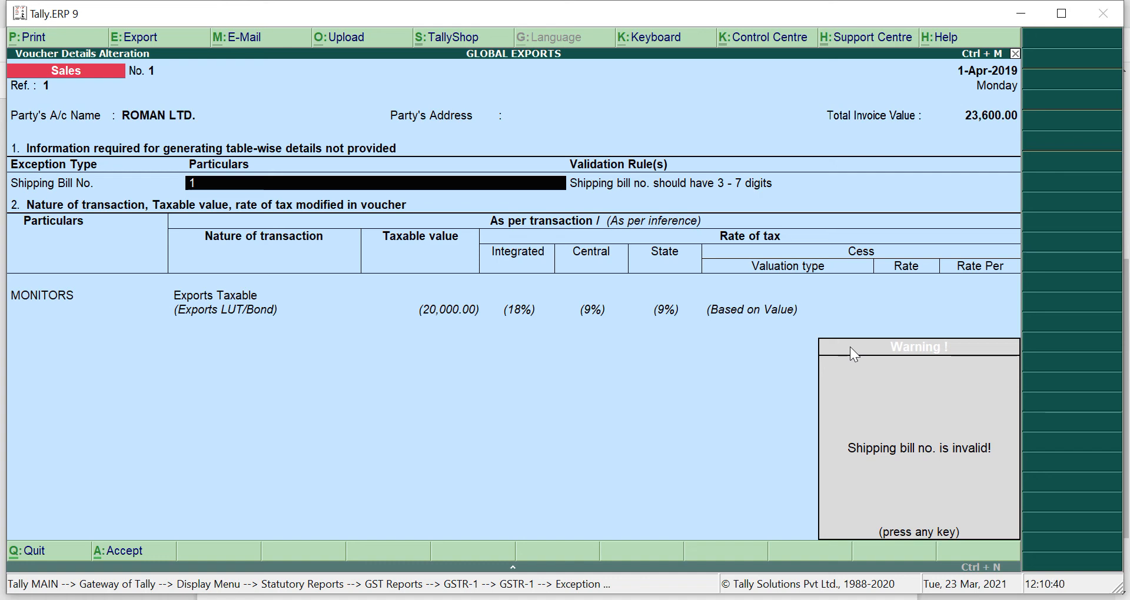
key(Return)
key(BackSpace)
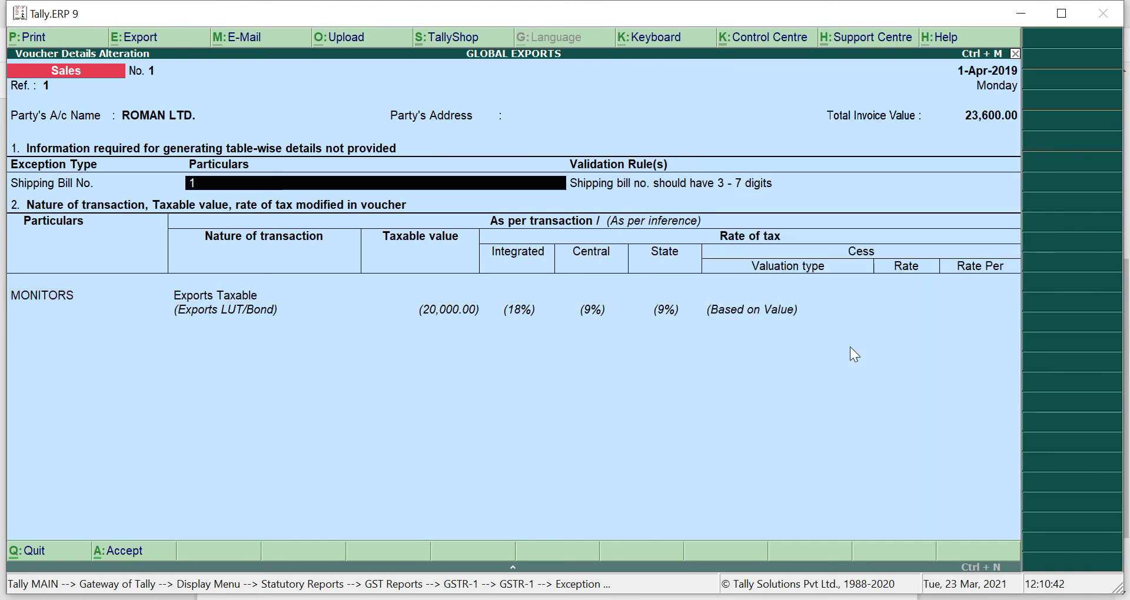
text(01)
key(Return)
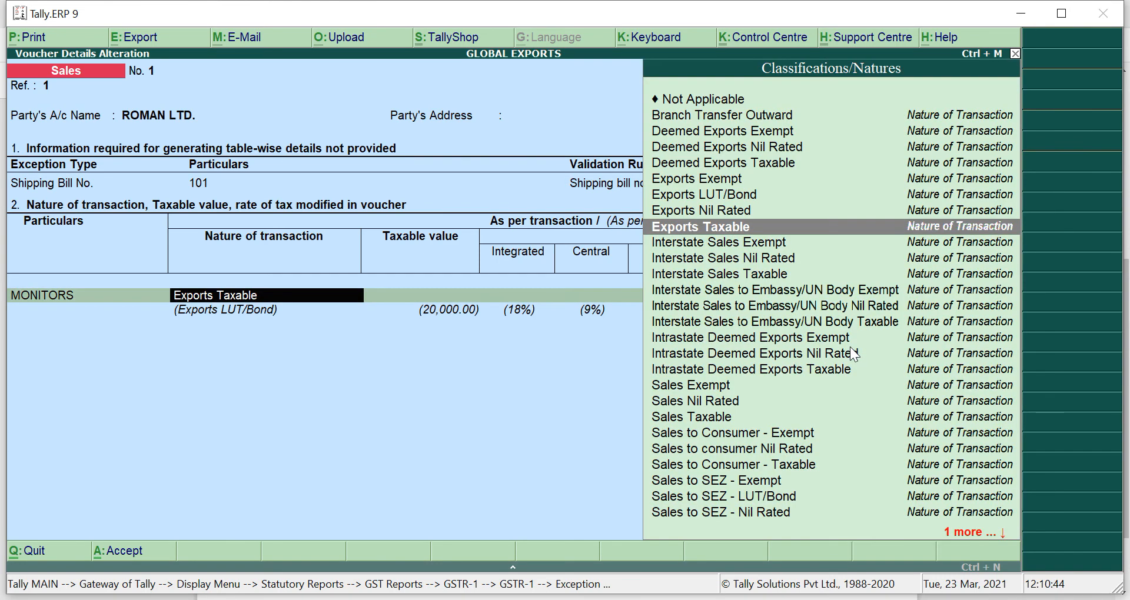
- Keep MONITORS as Exports Taxable and set its taxable value to 20,000 and integrated tax rate to 18%
key(Return)
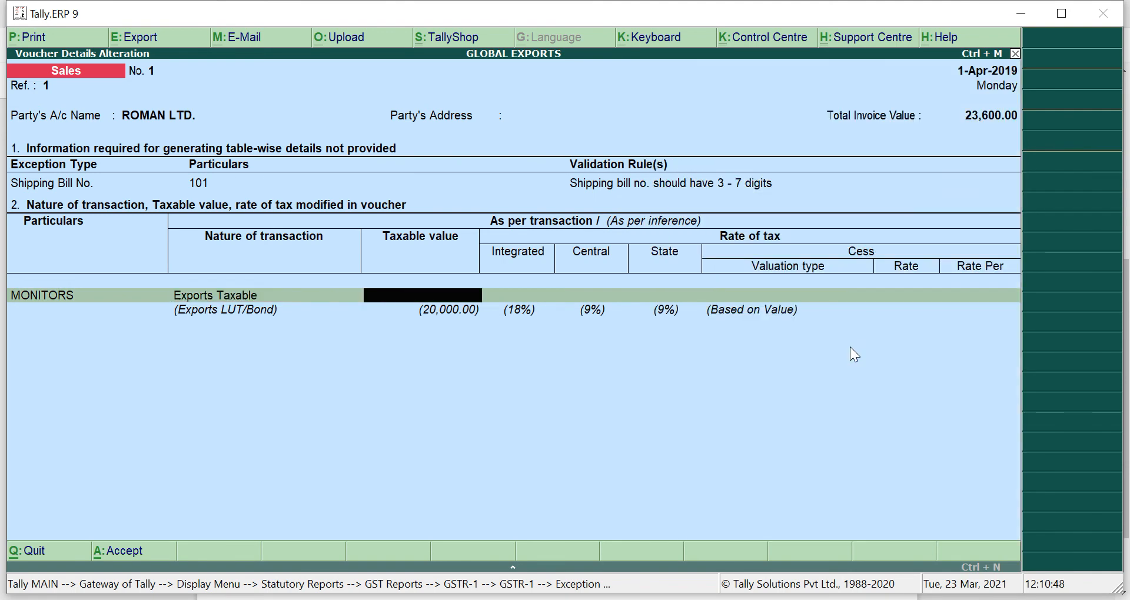
text(20000)
key(Return)
text(18)
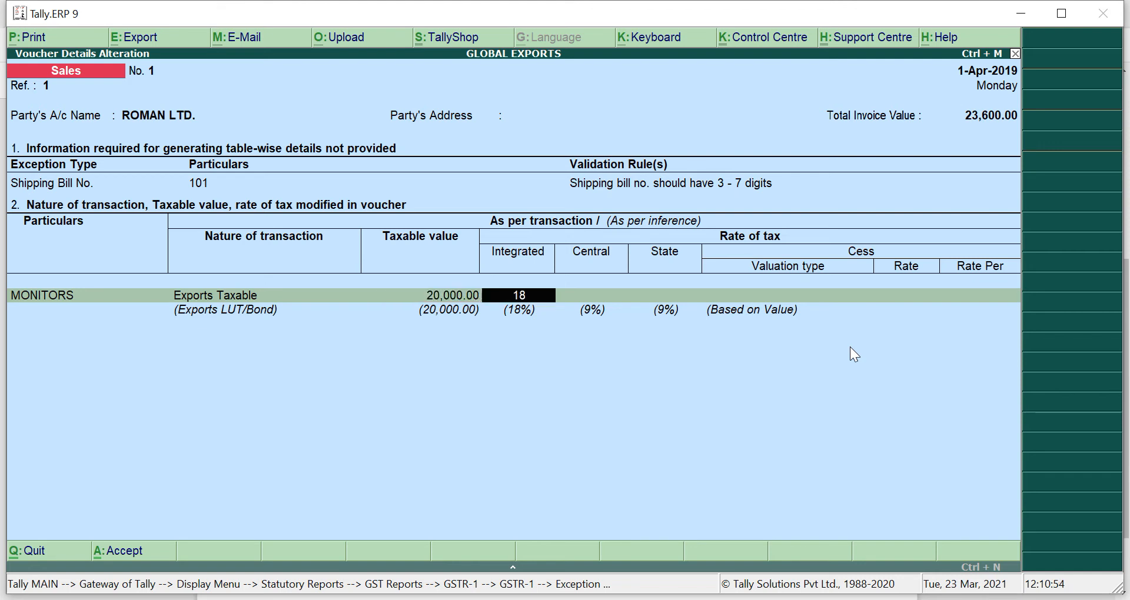
key(Return)
key(Return)
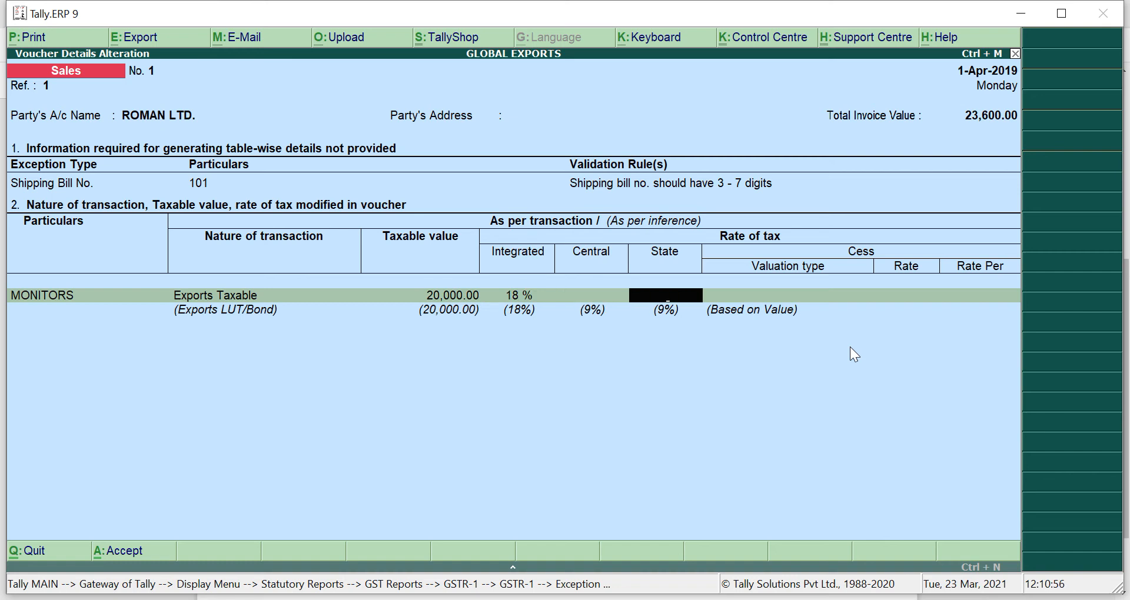
key(Return)
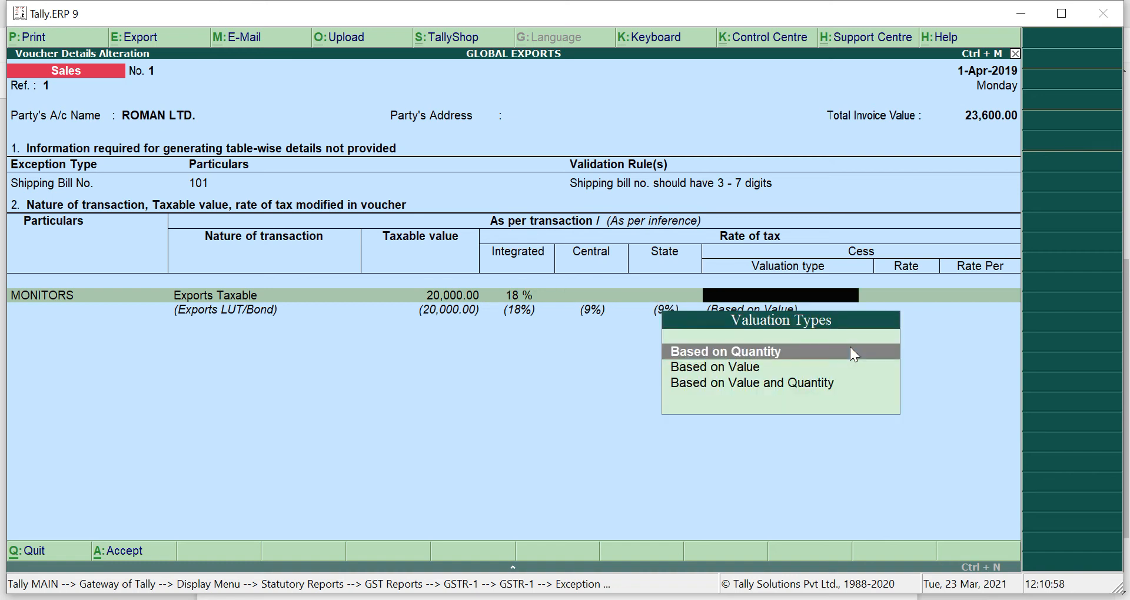
- Set the cess valuation type for MONITORS to Based on Value and accept the corrected voucher details
key(Down)
key(Return)
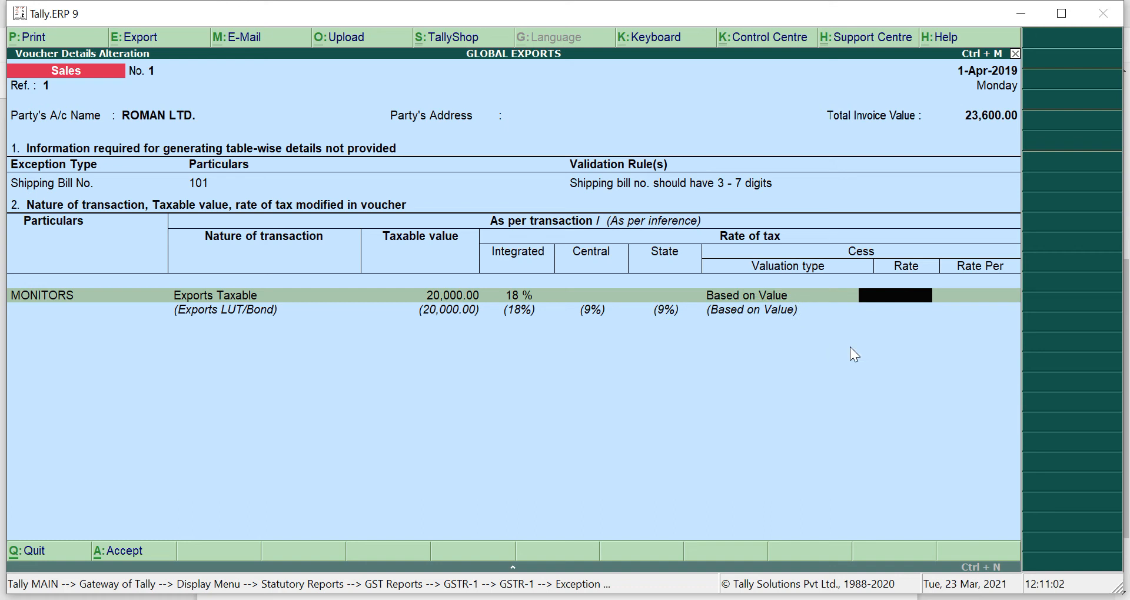
key(BackSpace)
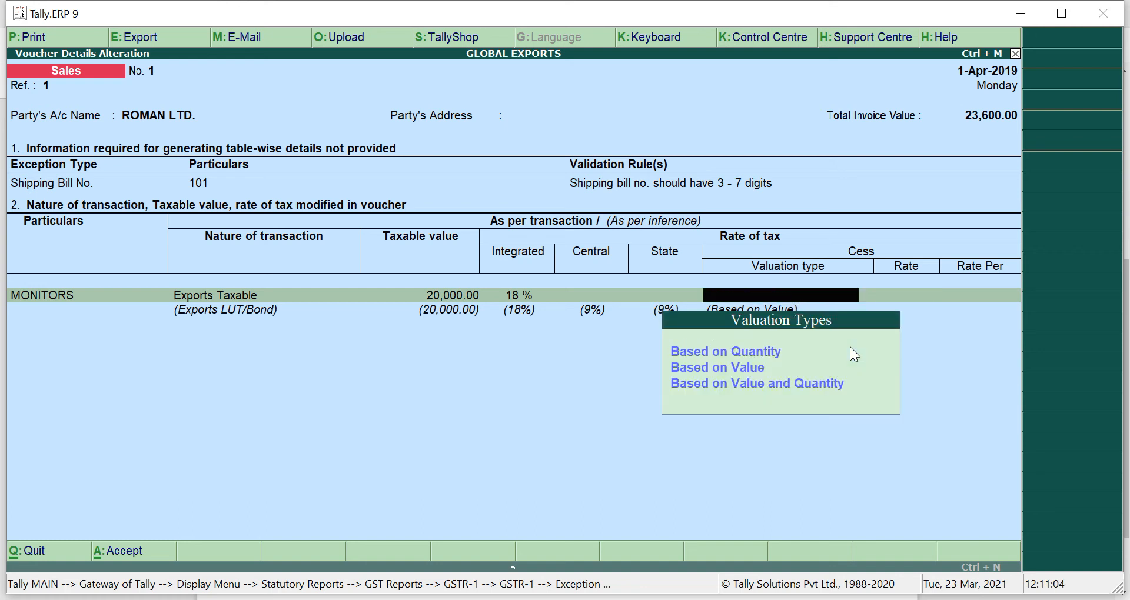
key(Return)
key(Return)
key(Return)
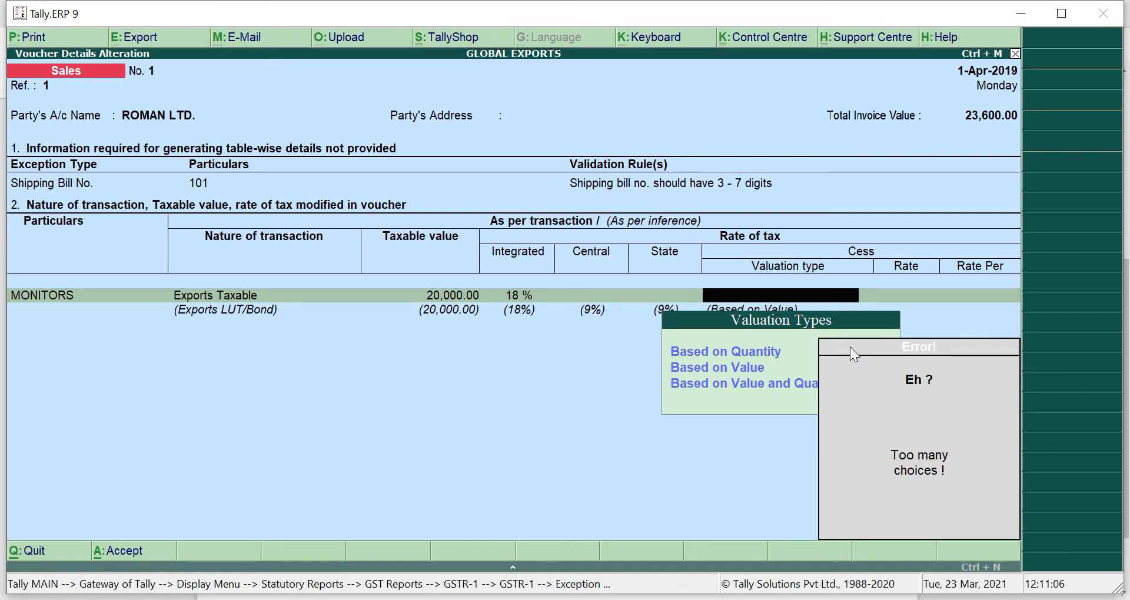
key(Return)
key(BackSpace)
key(Return)
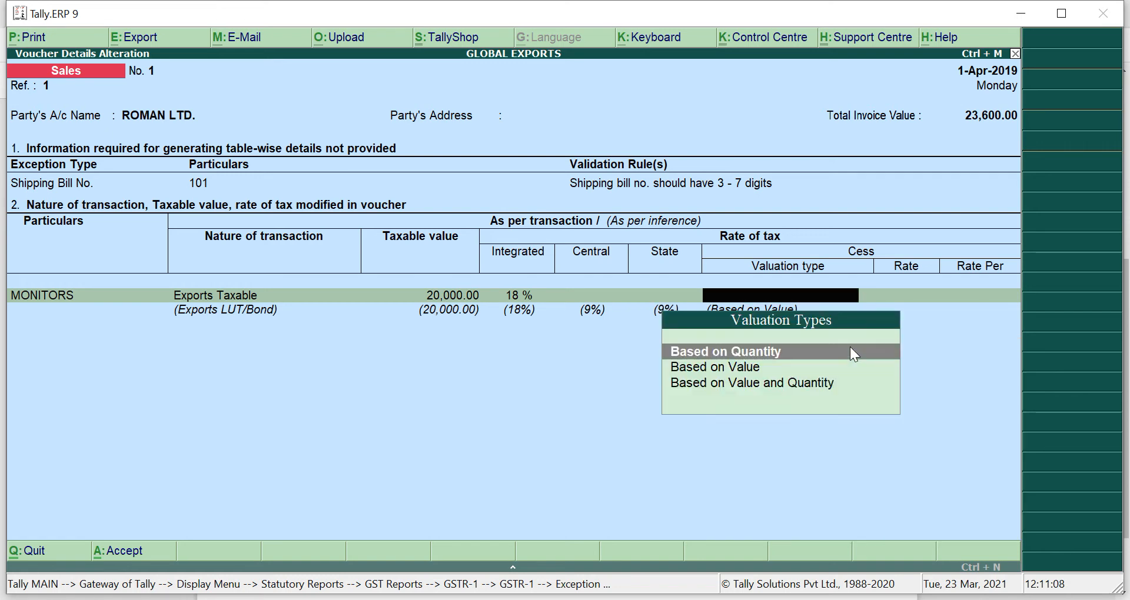
key(Down)
key(Return)
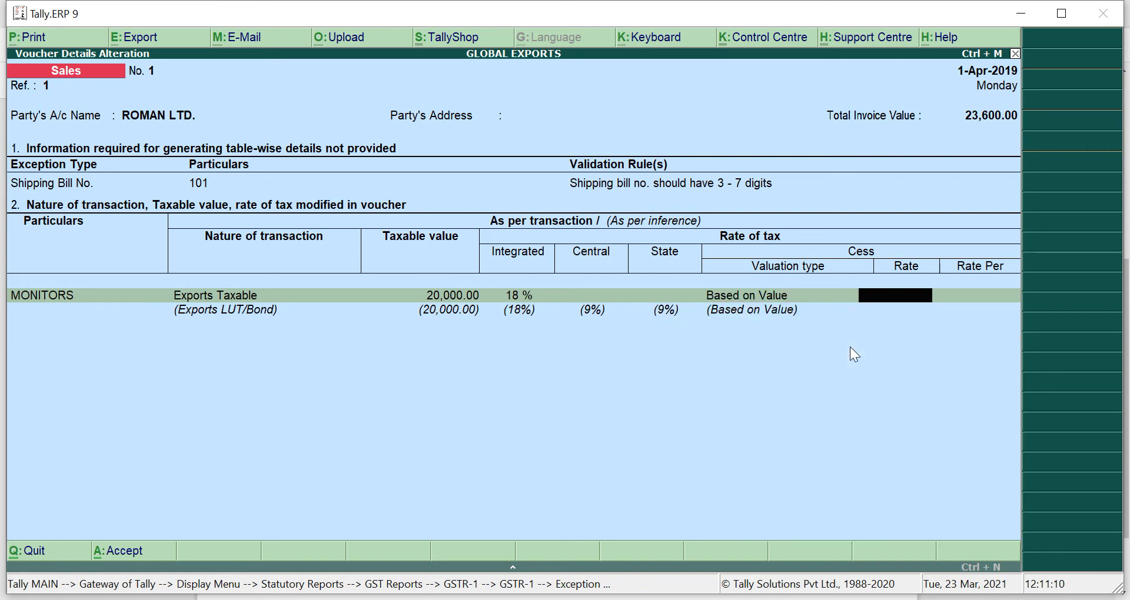
key(Return)
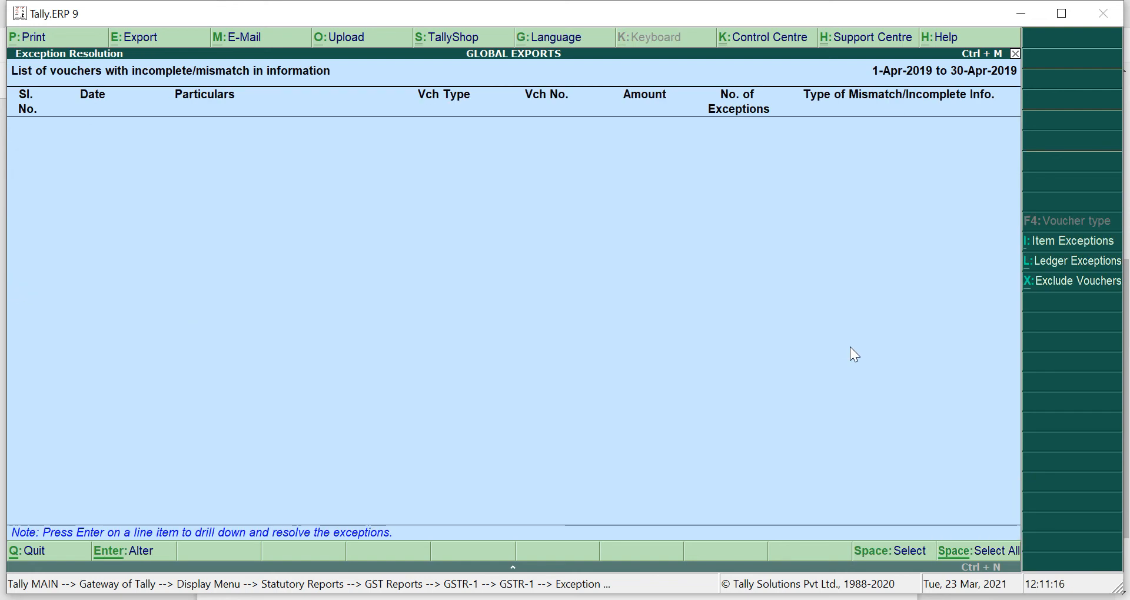
- Close the exception lists and reopen the GSTR-1 report to check the returns summary
key(Escape)
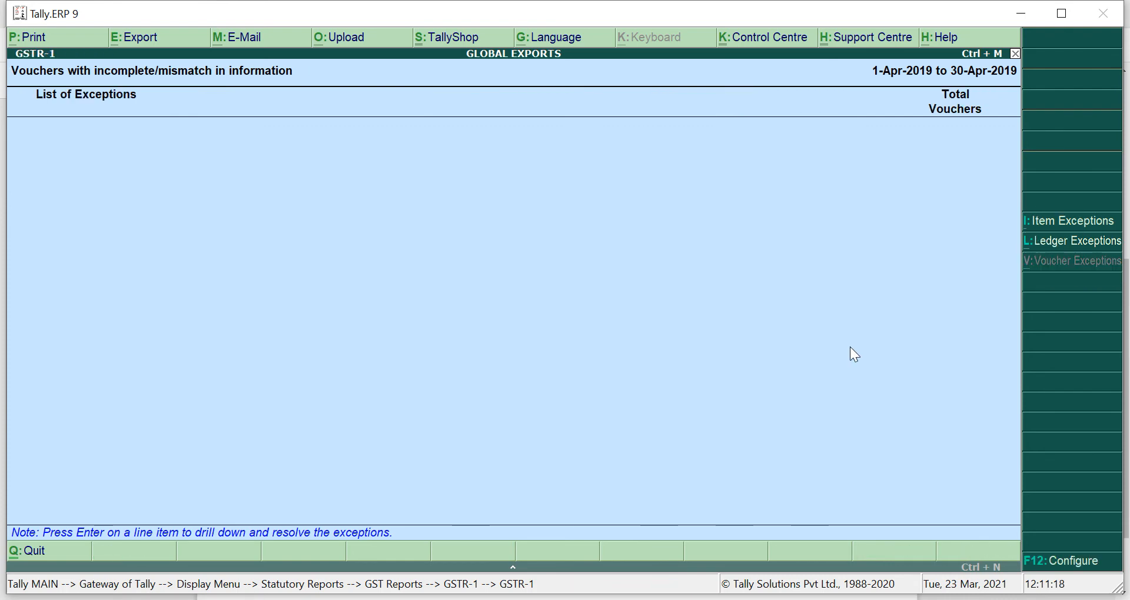
key(Escape)
key(Escape)
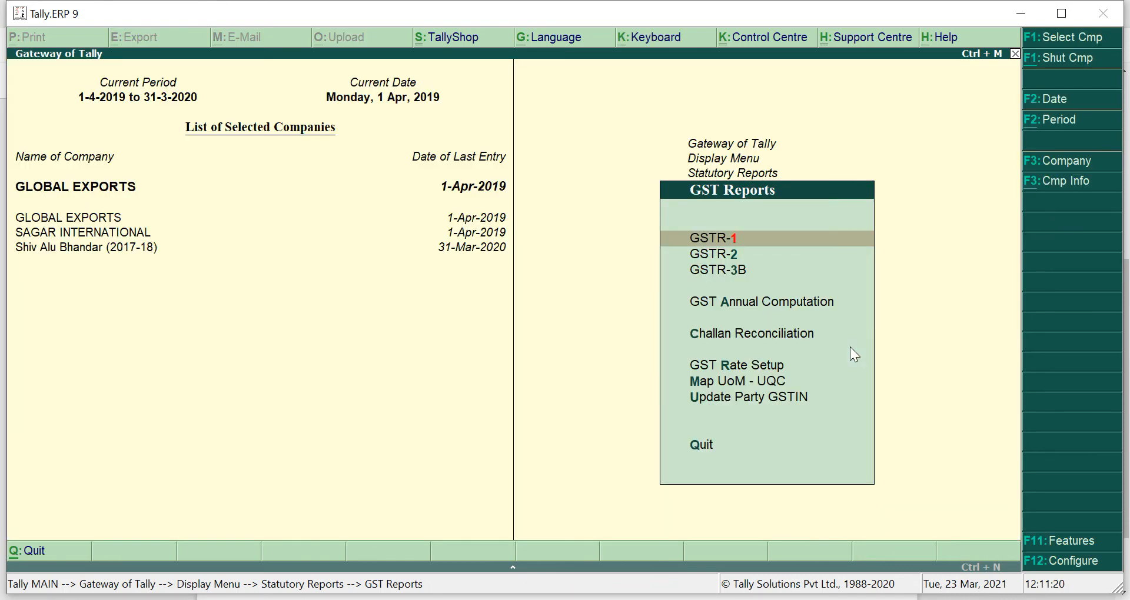
key(Return)
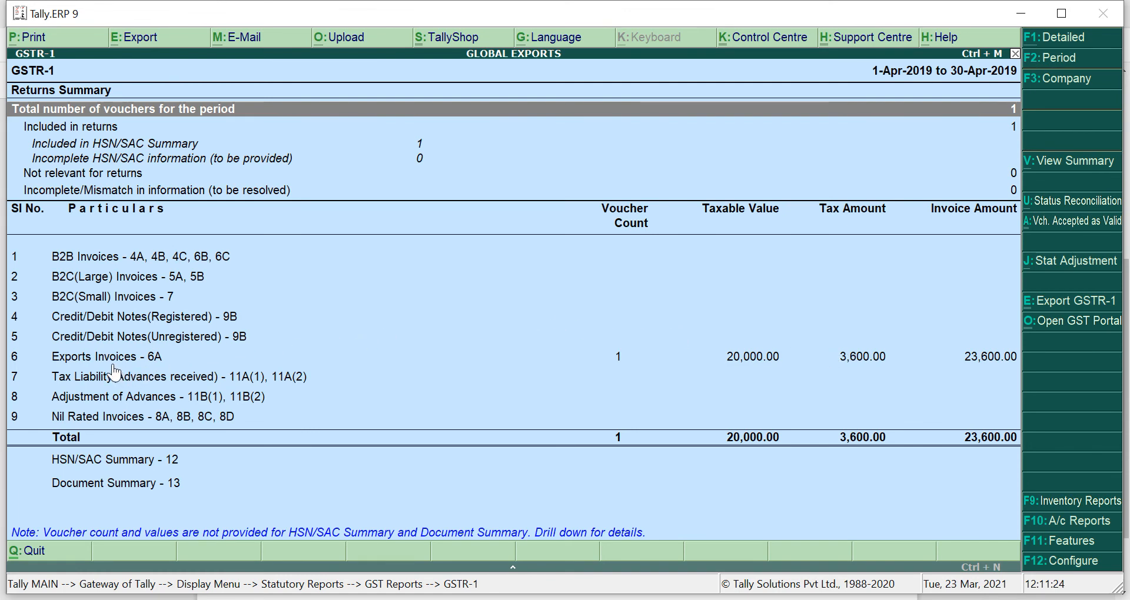
- Open the Exports Invoices - 6A voucher register and examine ROMAN LTD.'s shipping details, integrated tax and invoice amounts
key(Down)
key(Down)
key(Down)
key(Down)
key(Down)
key(Down)
key(Down)
key(Down)
key(Down)
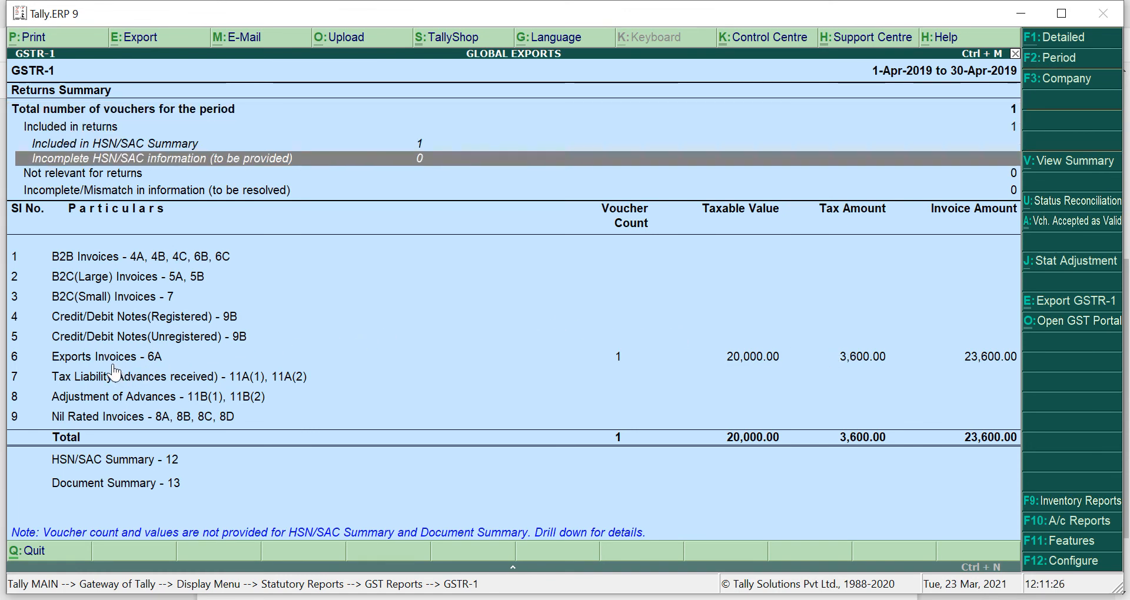
key(Down)
key(Down)
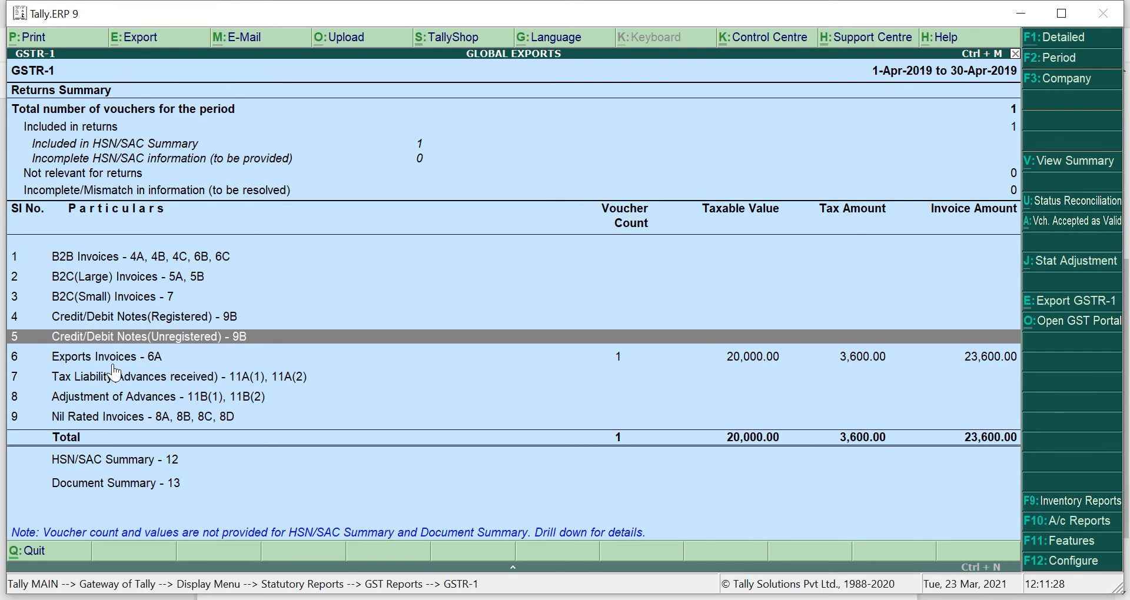
key(Return)
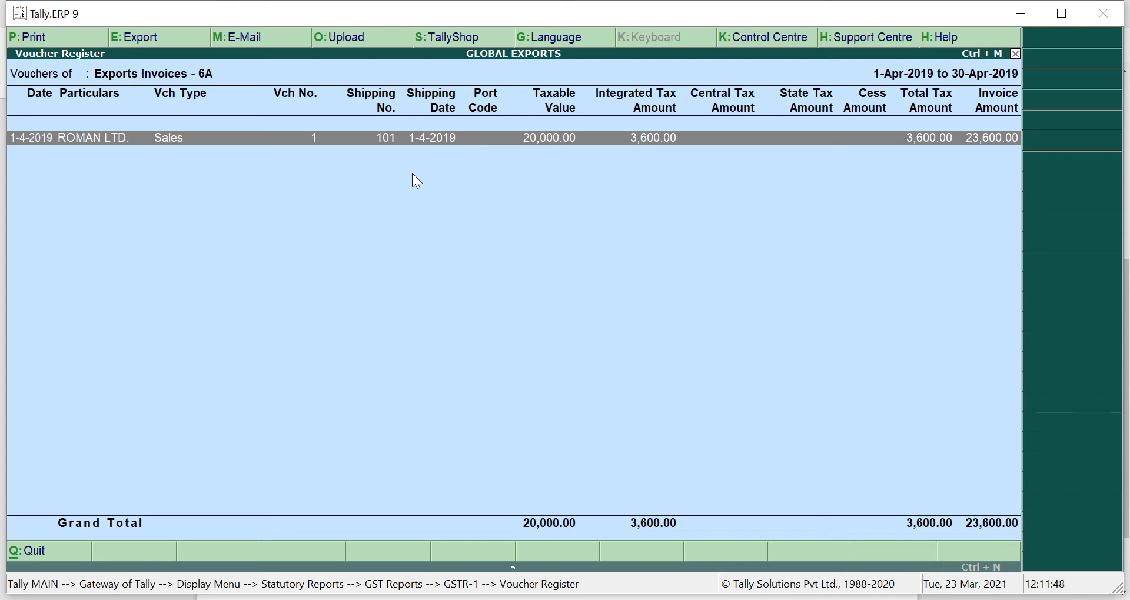
- Switch to the TALLY PRACTICE EXAMPLES Word document, read the GST ON EXPORTS conditions, and return to Tally.ERP 9
key(alt+Tab)
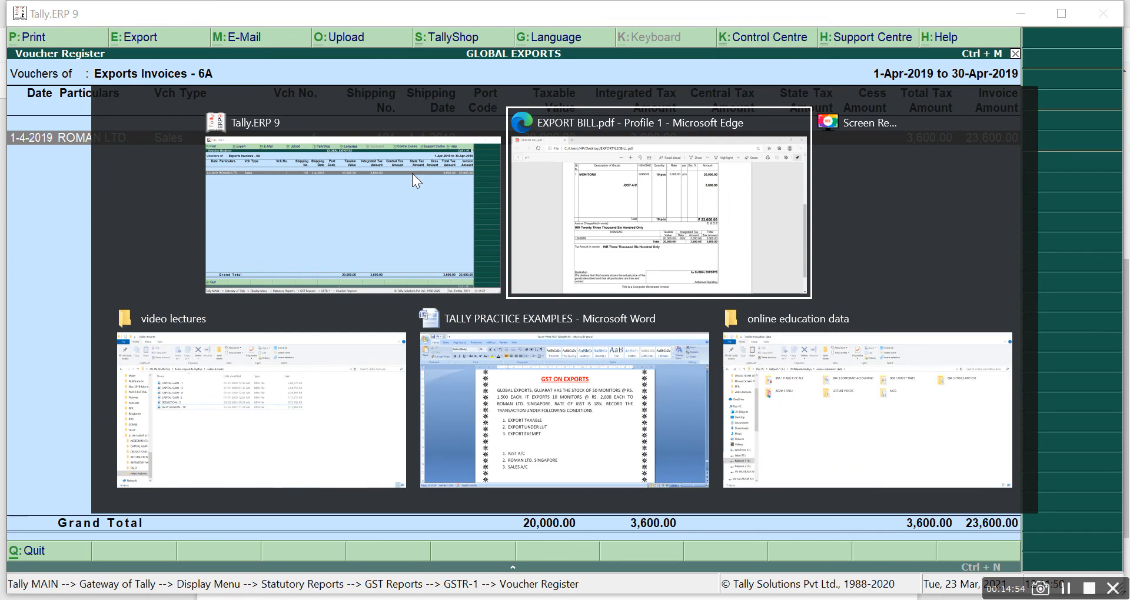
key(alt+Tab)
key(alt+Tab)
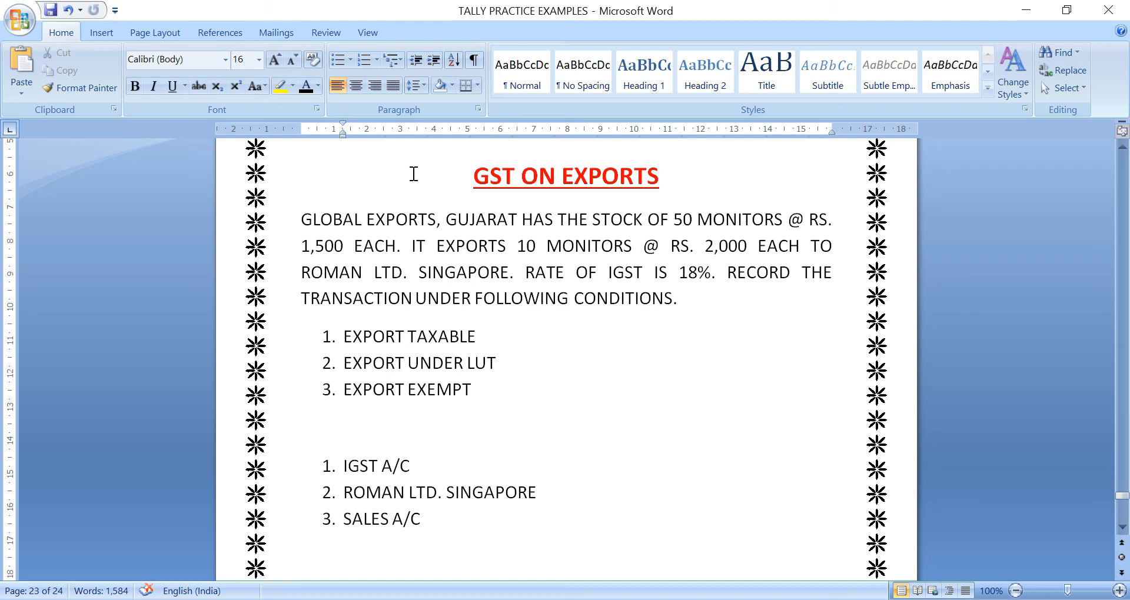
key(alt+Tab)
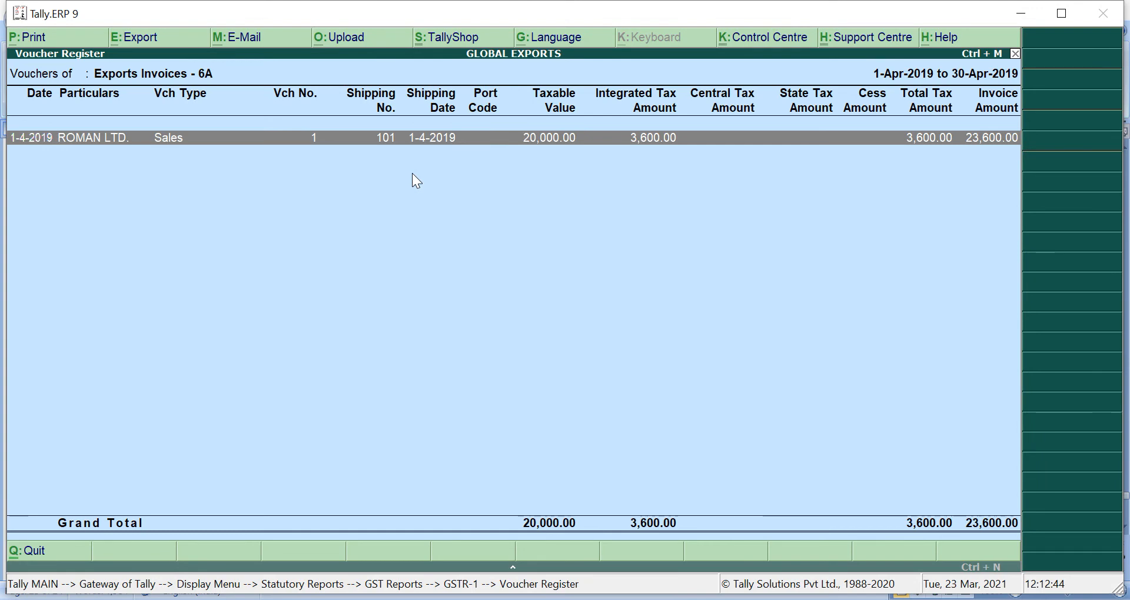
- Leave the Exports Invoices register and GST reports, and start a new sales voucher with reference number 2
key(Escape)
key(Escape)
key(Escape)
key(Escape)
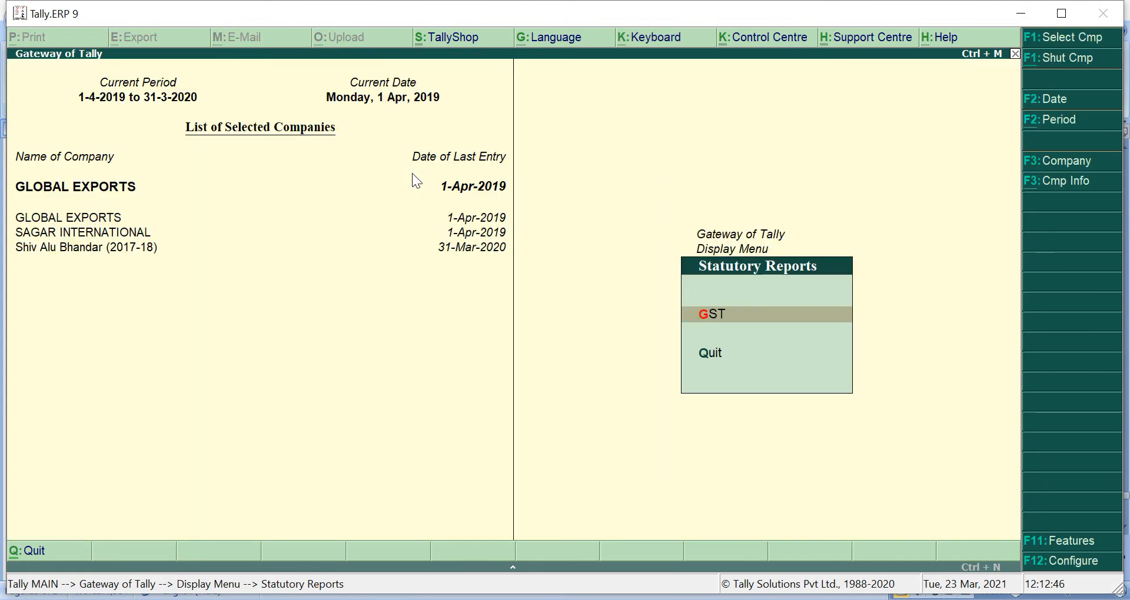
key(Escape)
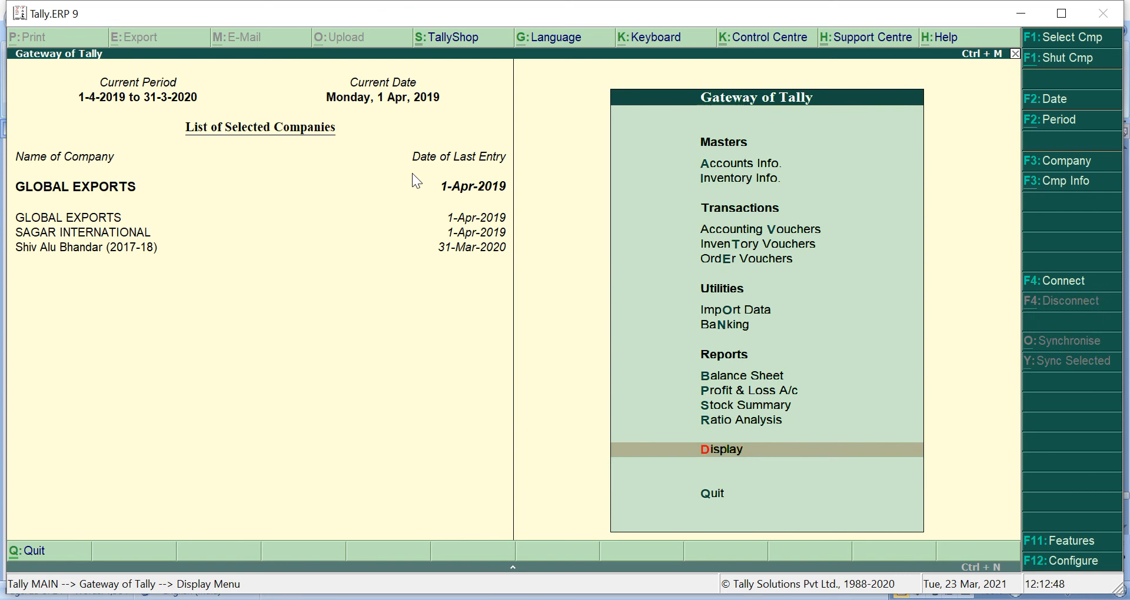
key(v)
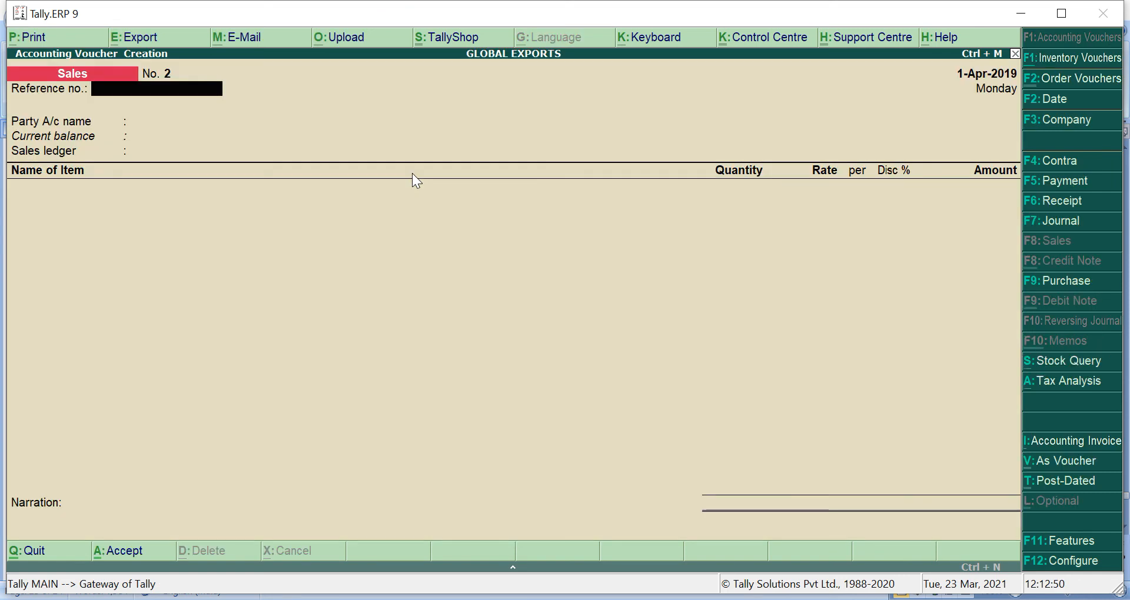
text(2)
key(Return)
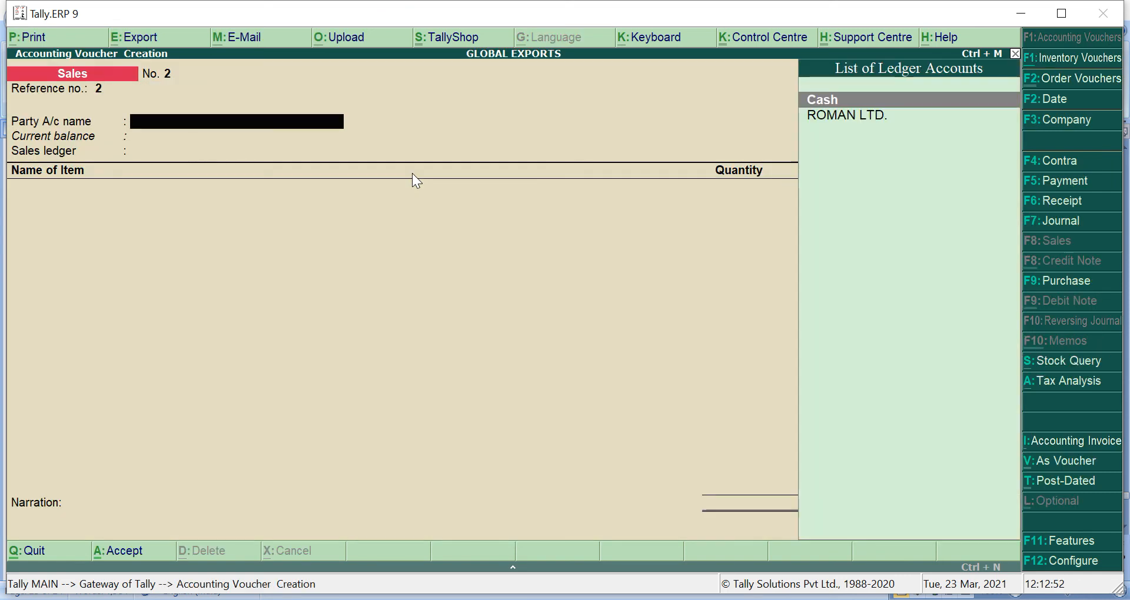
- Choose ROMAN LTD. as the party account and accept its despatch, order and buyer details without changes
key(Down)
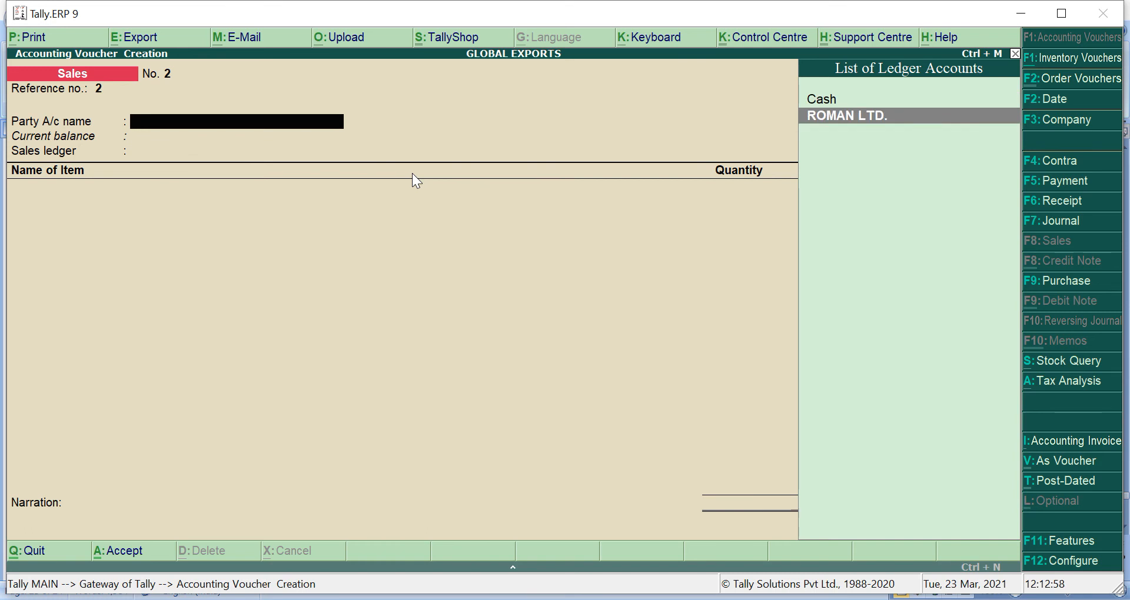
key(Return)
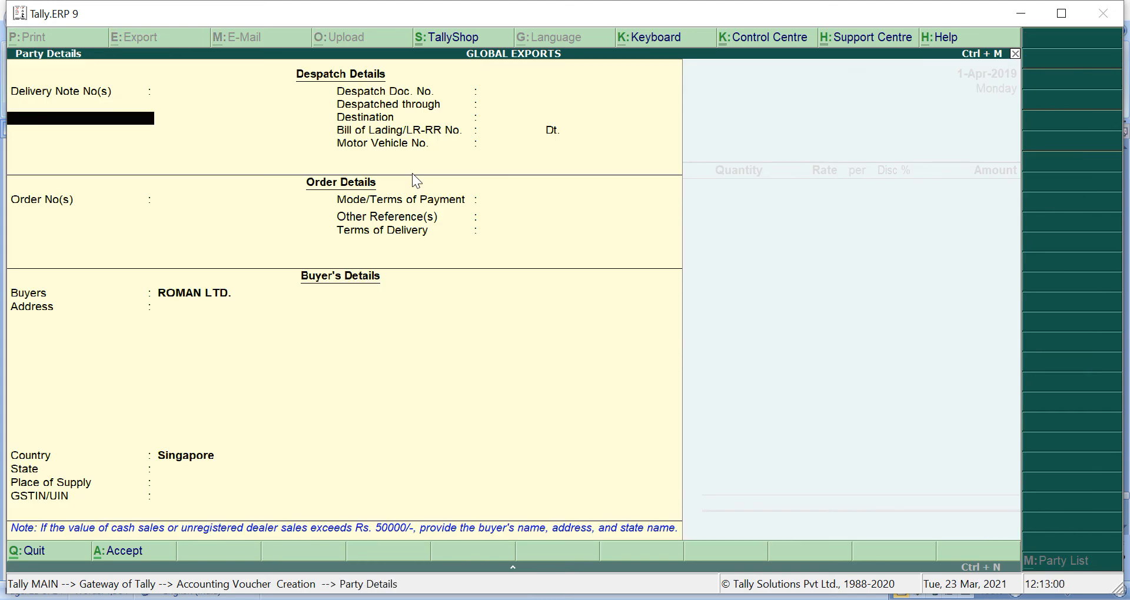
key(Return)
key(Return)
key(Return)
key(Return)
key(Return)
key(Return)
key(Return)
key(Return)
key(Return)
key(Return)
key(Return)
key(Return)
key(Return)
key(Return)
key(Return)
key(Return)
key(Return)
key(Return)
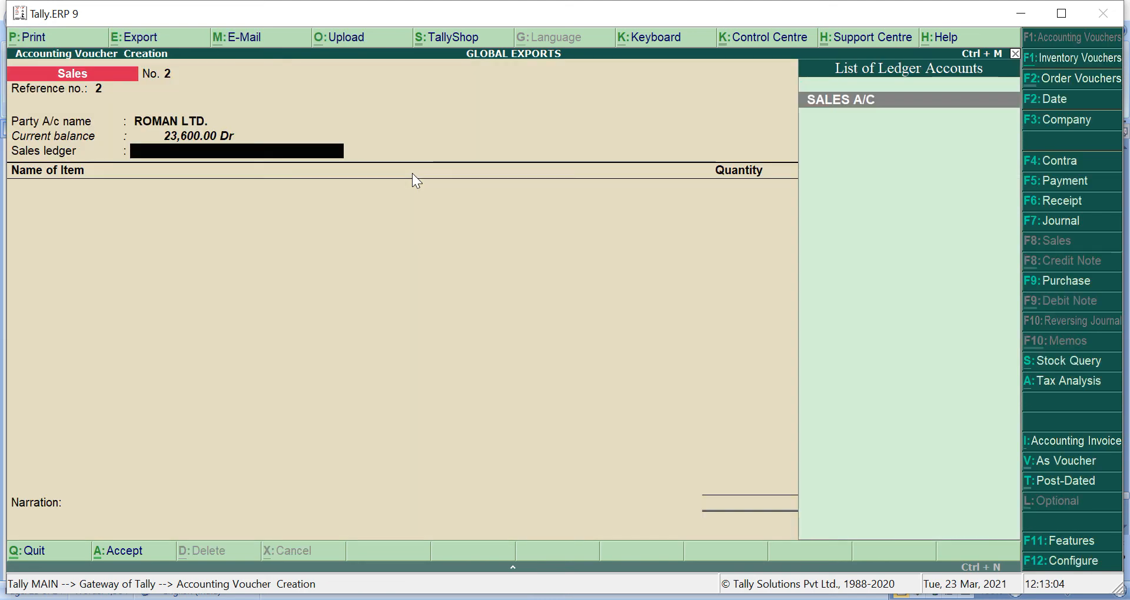
- Select SALES A/C as the sales ledger and classify the transaction as Exports LUT/Bond
key(Return)
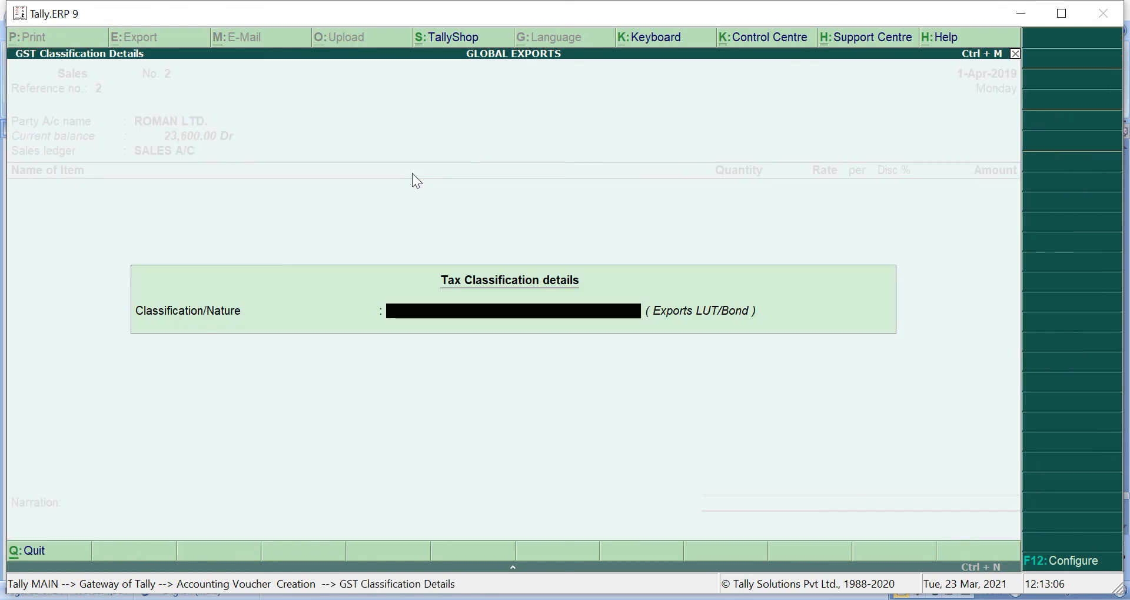
text(E)
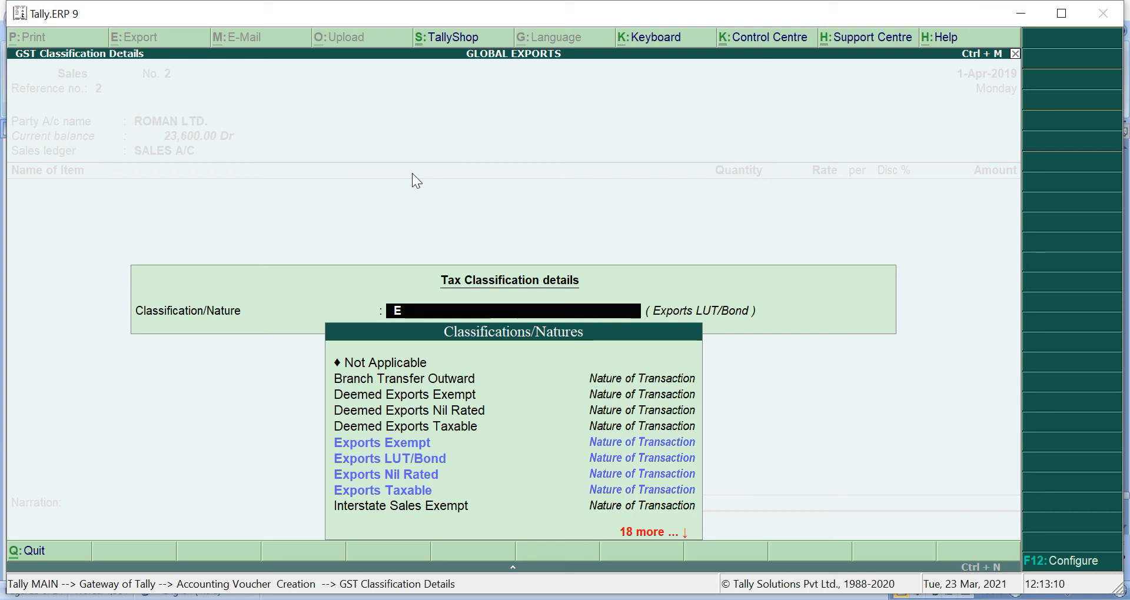
key(Down)
key(Down)
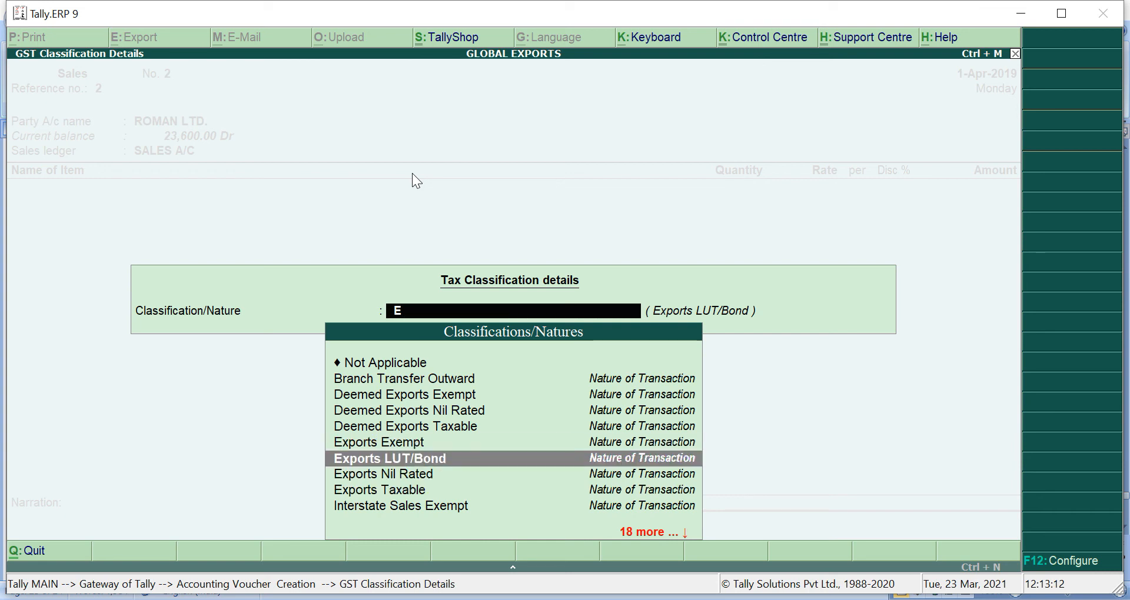
key(Return)
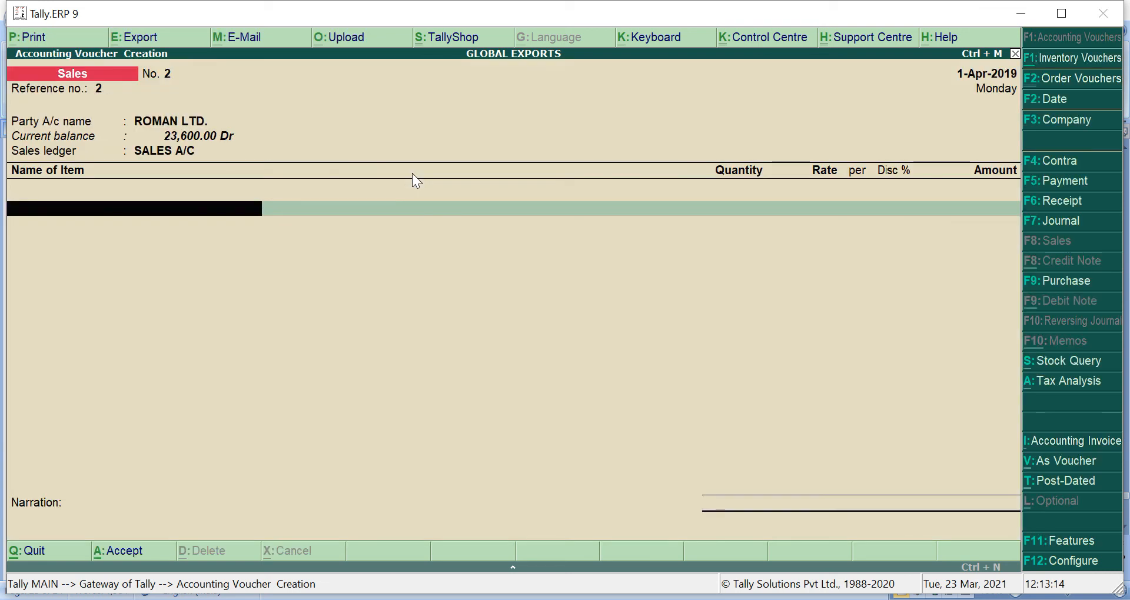
- Add 10 pcs of MONITORS at 2,000.00 each from Main Location, with order number Not Applicable and no discount
text(M)
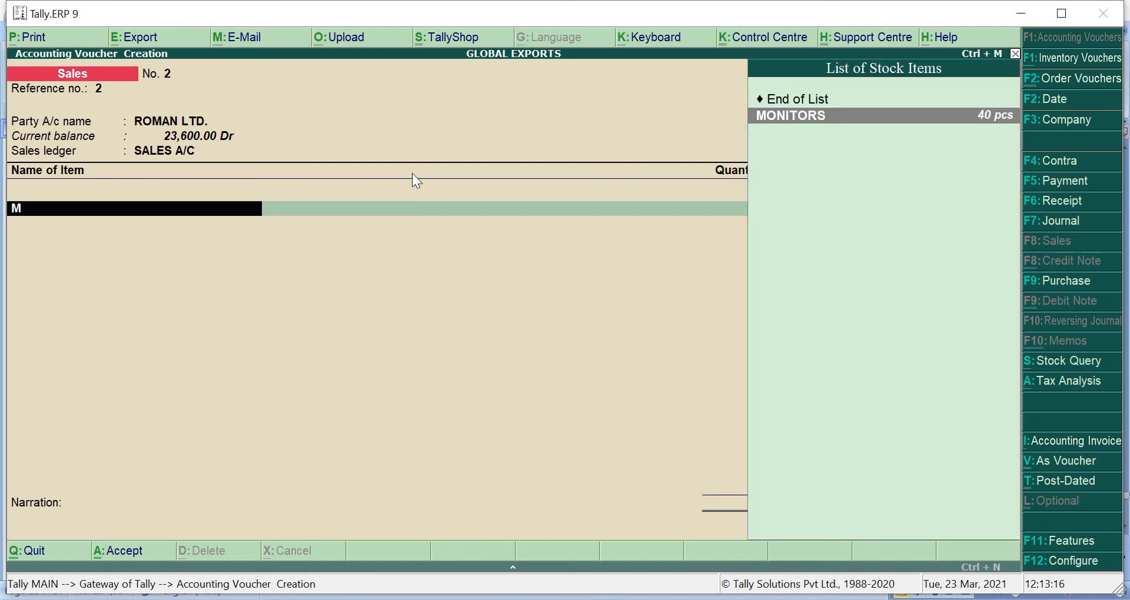
key(Return)
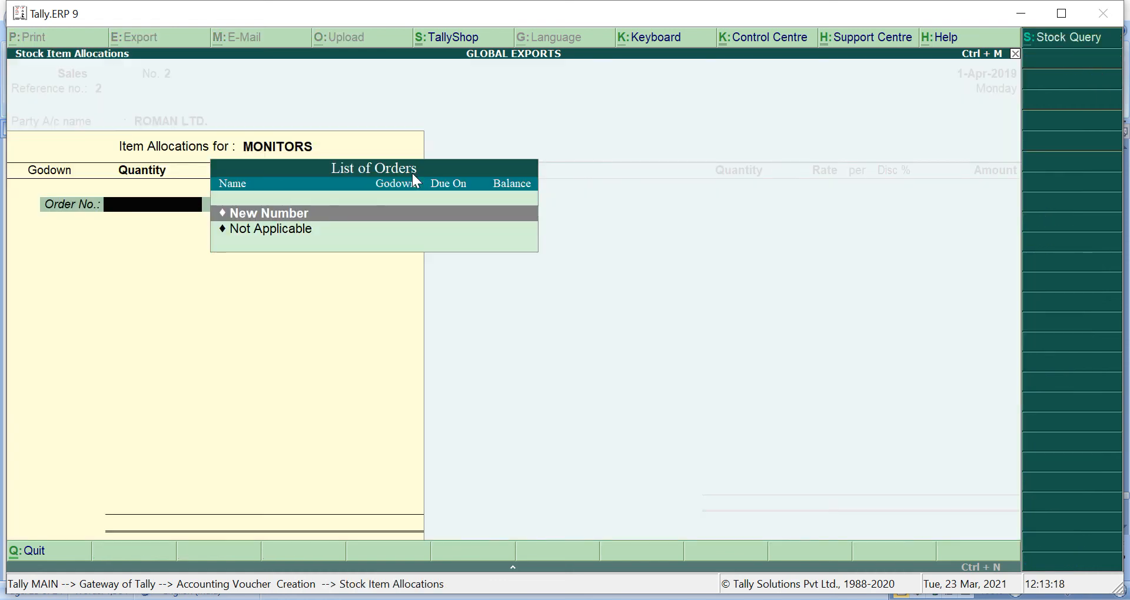
key(Down)
key(Return)
key(Return)
text(10)
key(Return)
key(Return)
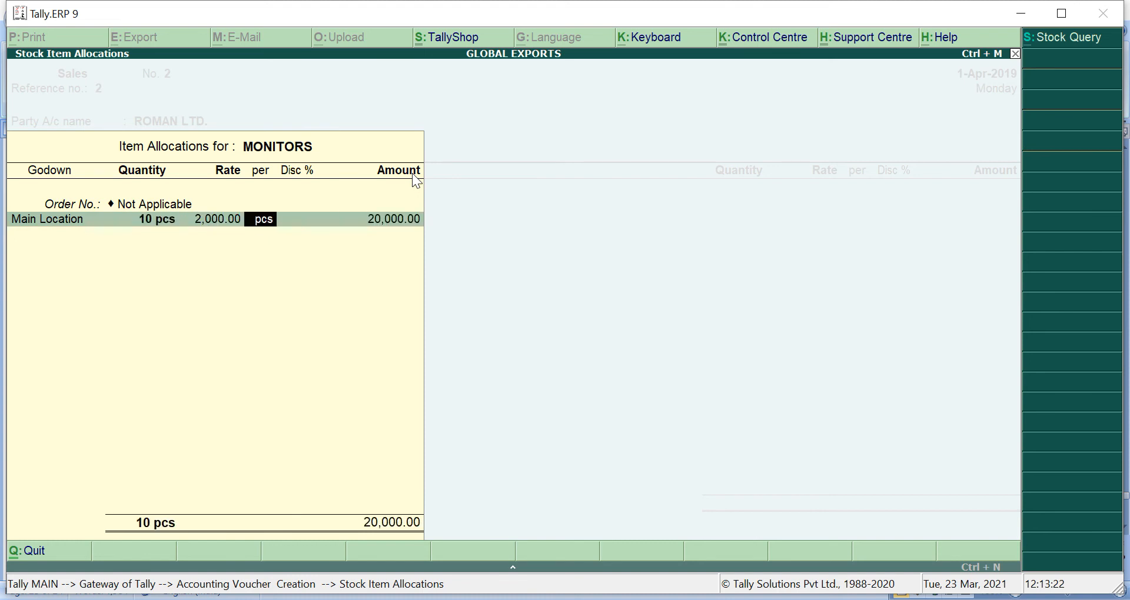
key(Return)
key(Return)
key(Return)
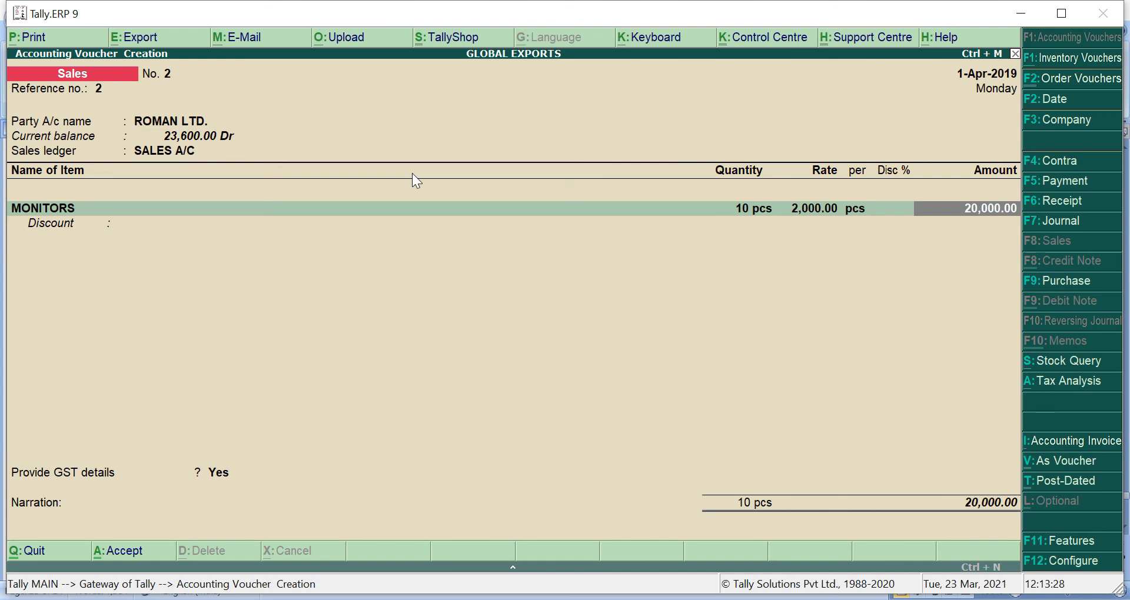
key(Return)
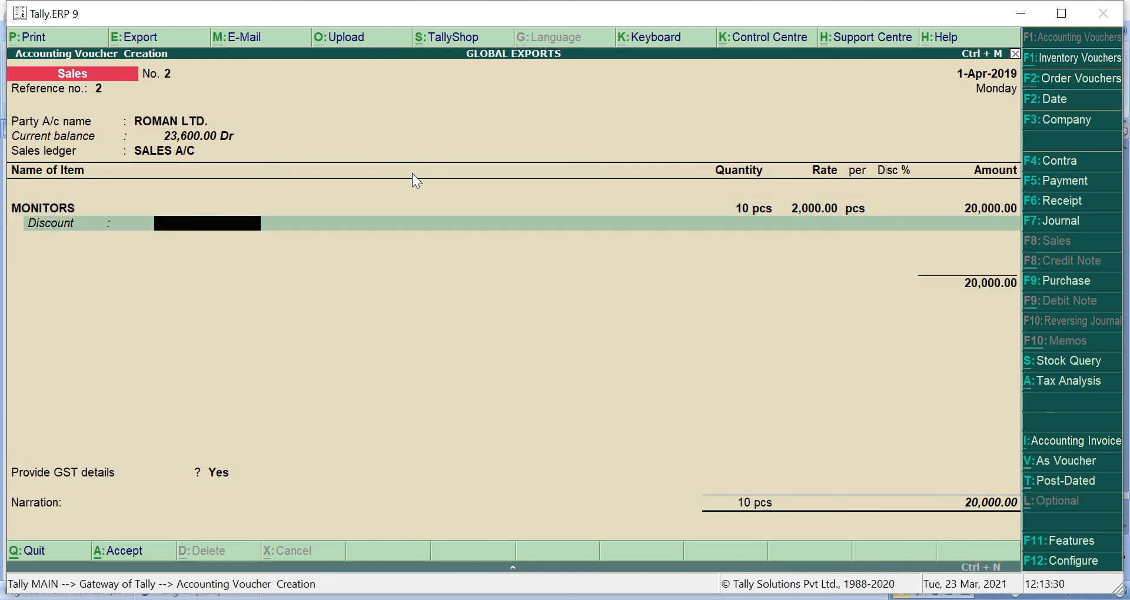
key(Return)
key(Return)
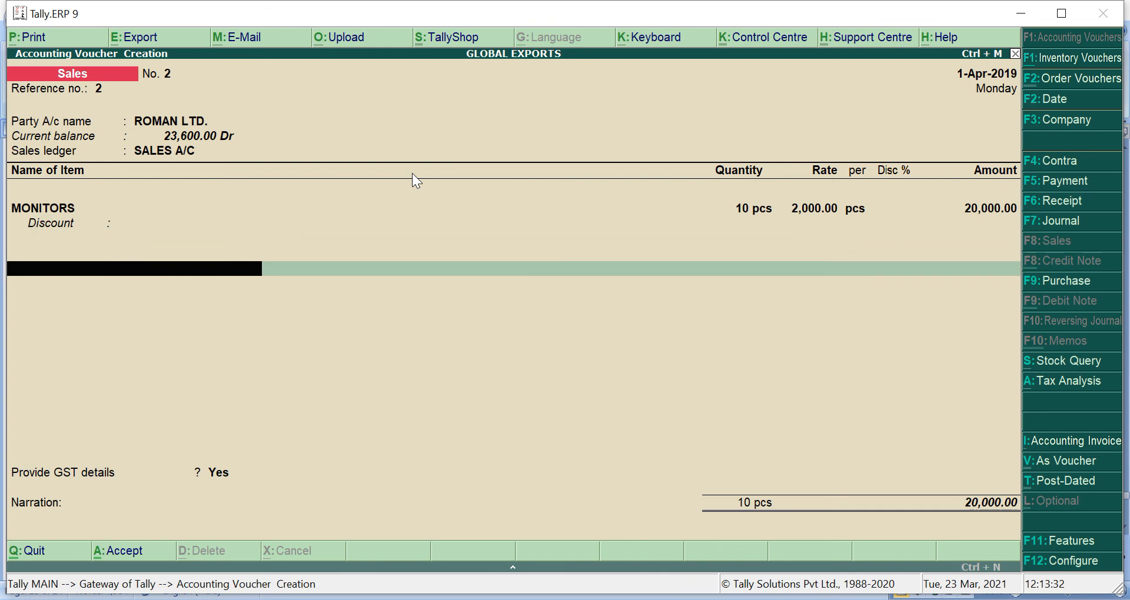
- Open the voucher's Tax Analysis in detailed view, check the Exports LUT/Bond values, and return to the voucher
click(1077, 379)
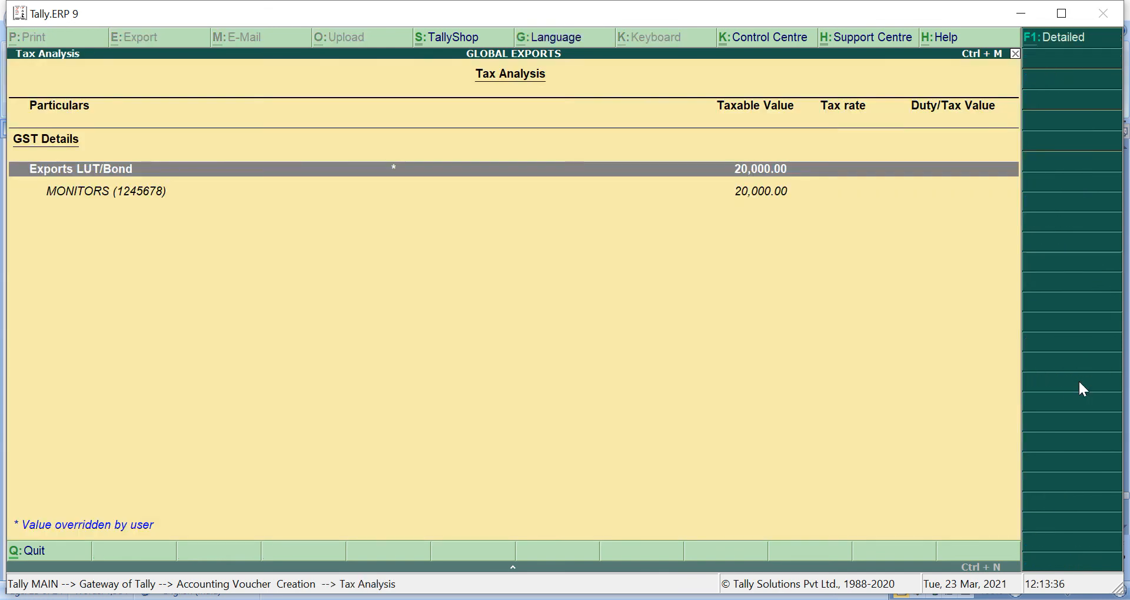
click(1061, 37)
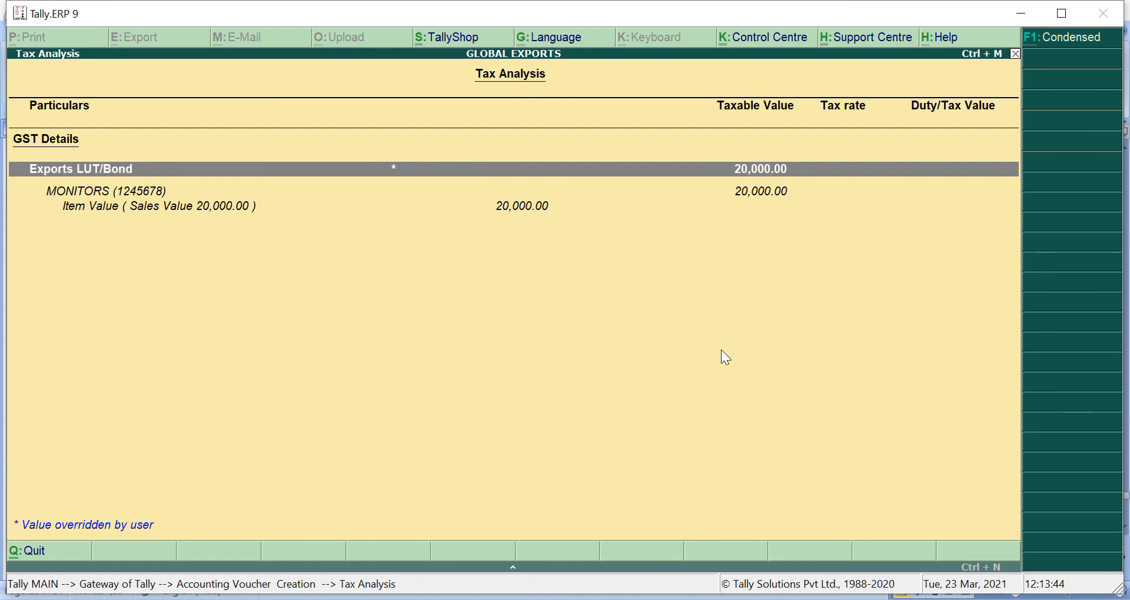
key(Escape)
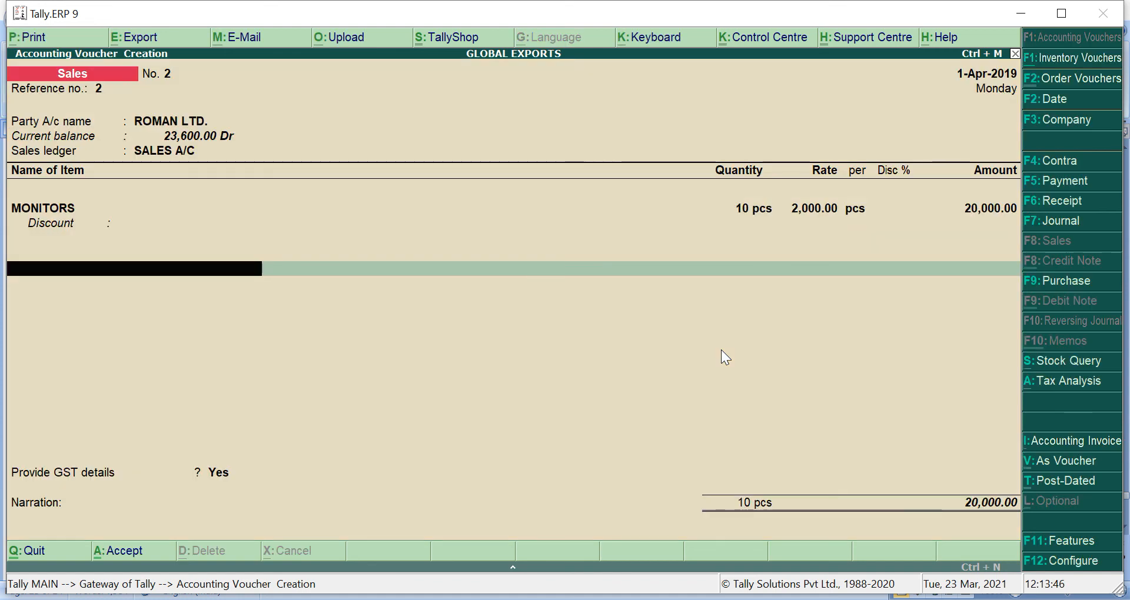
- End the item list, provide GST details with shipping bill 102 dated 1-Apr-2019 and no port code, and save the voucher
key(Return)
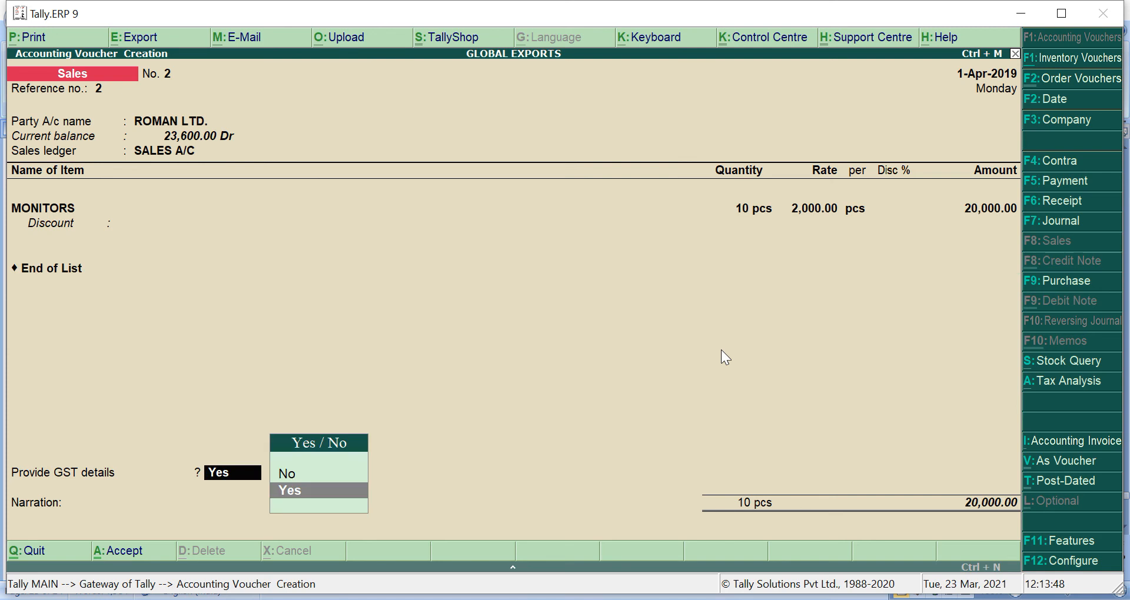
key(Return)
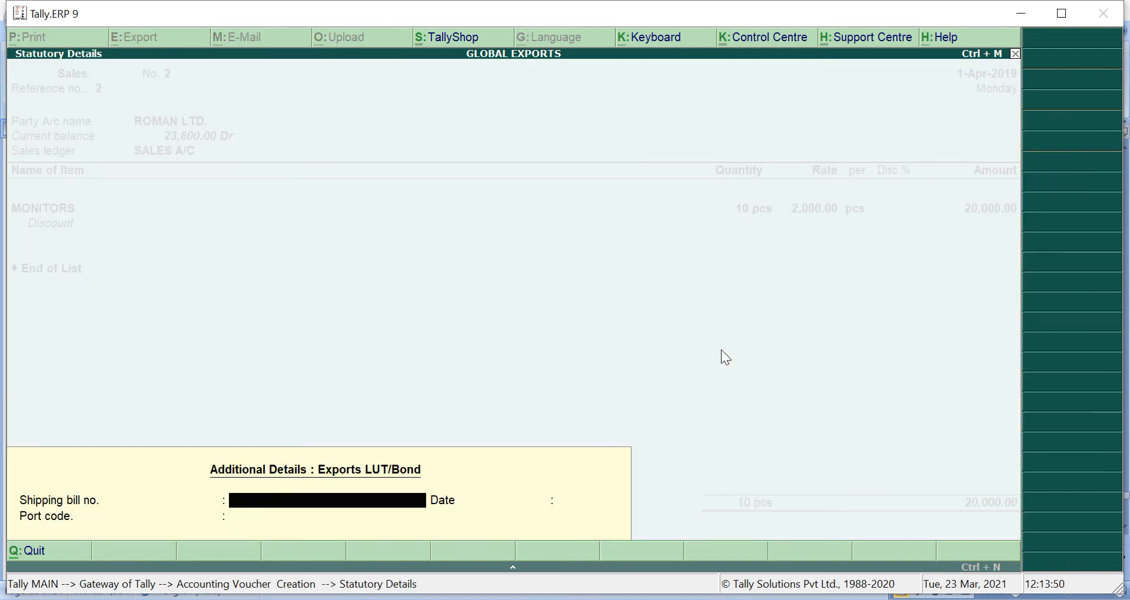
text(102)
key(Return)
text(1-4-)
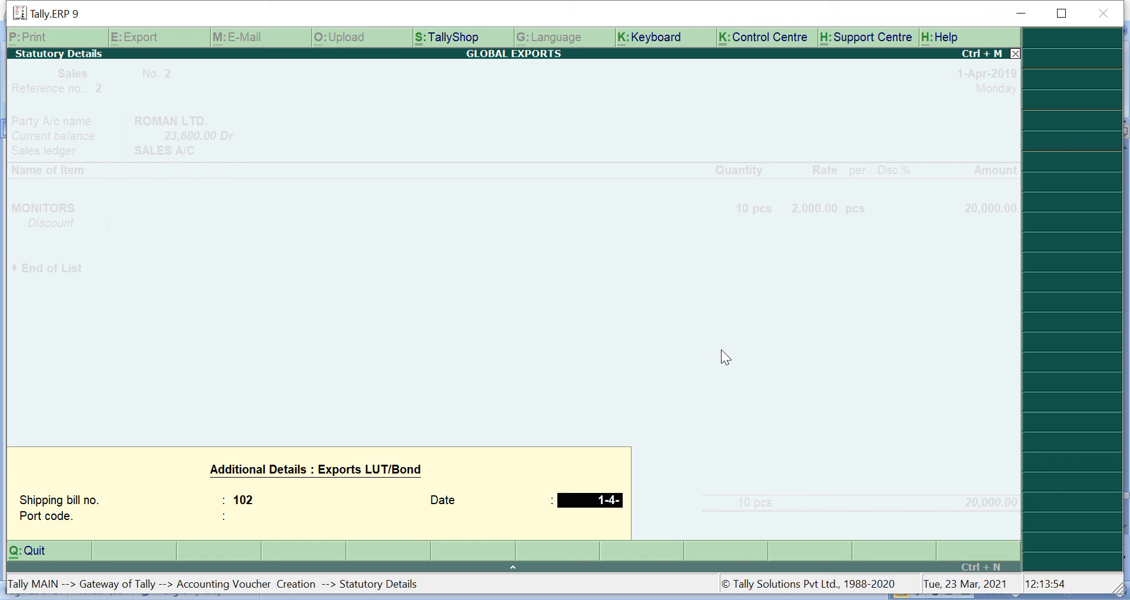
text(19)
key(Return)
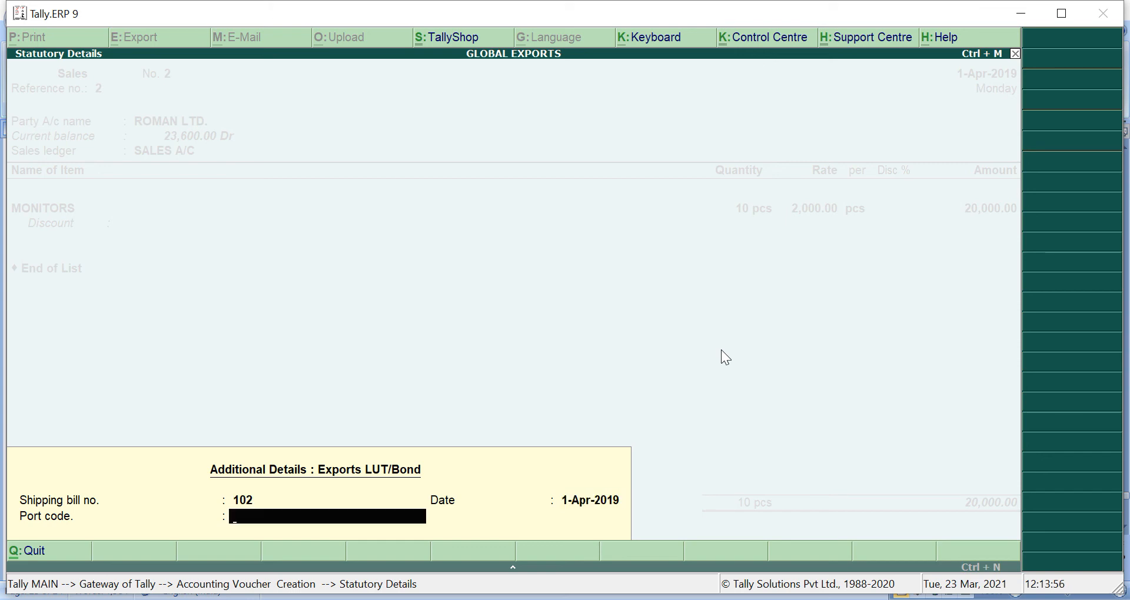
key(Return)
key(Return)
key(Return)
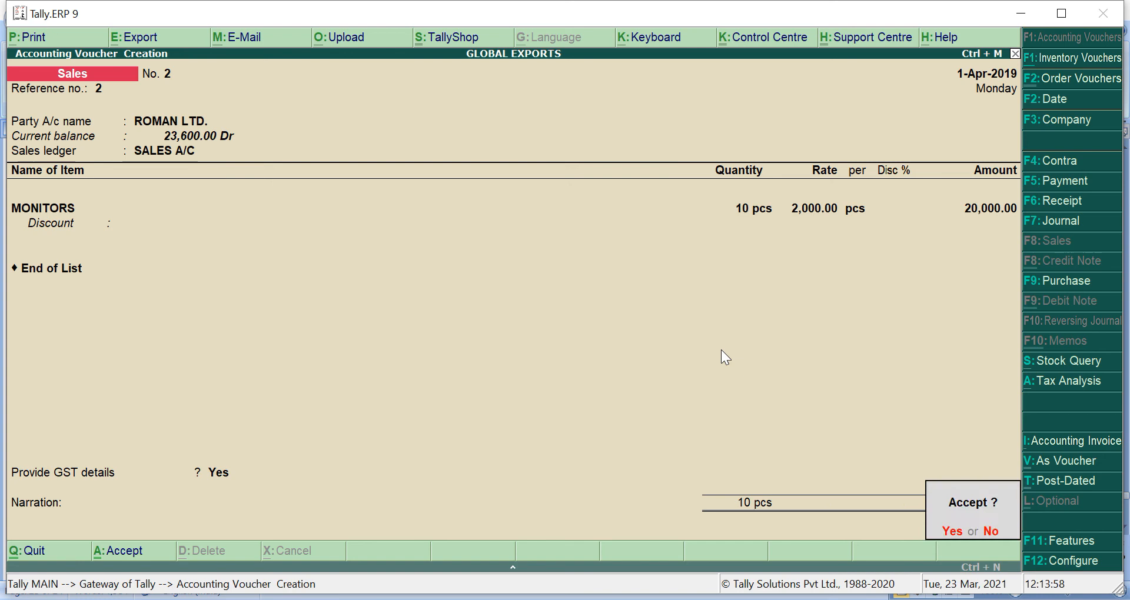
key(Return)
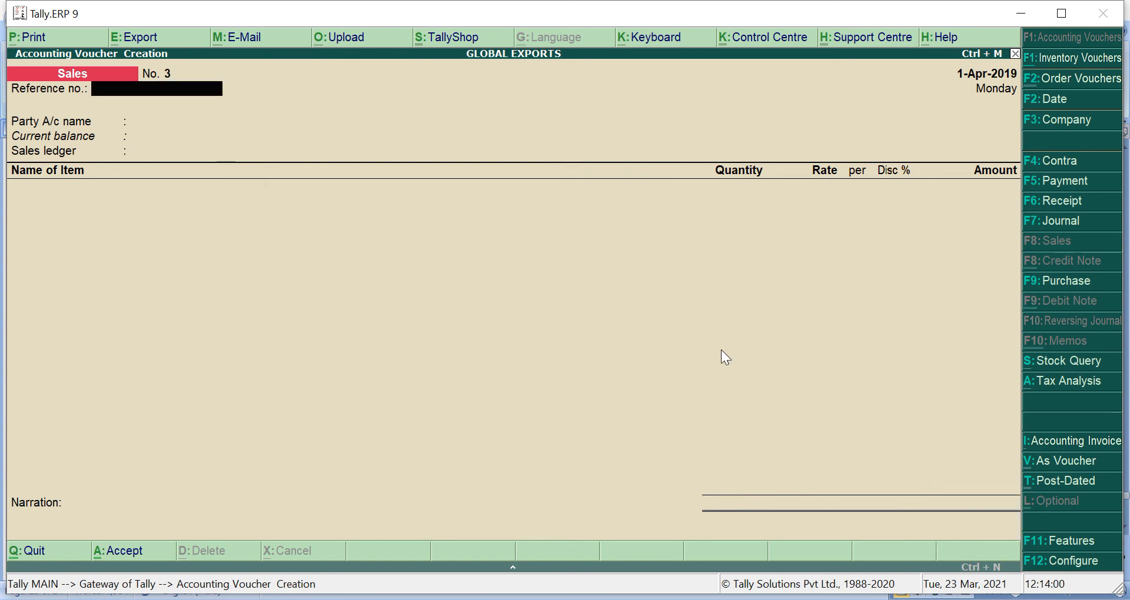
- Leave voucher creation and open the GSTR-1 report to check the returns summary
key(Escape)
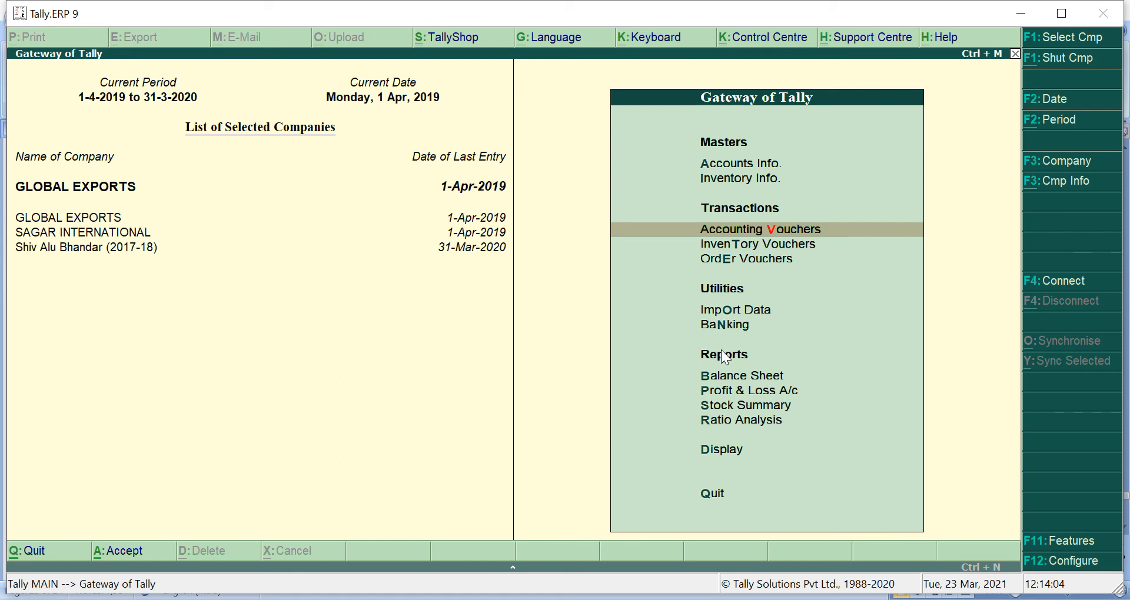
key(d)
key(u)
key(g)
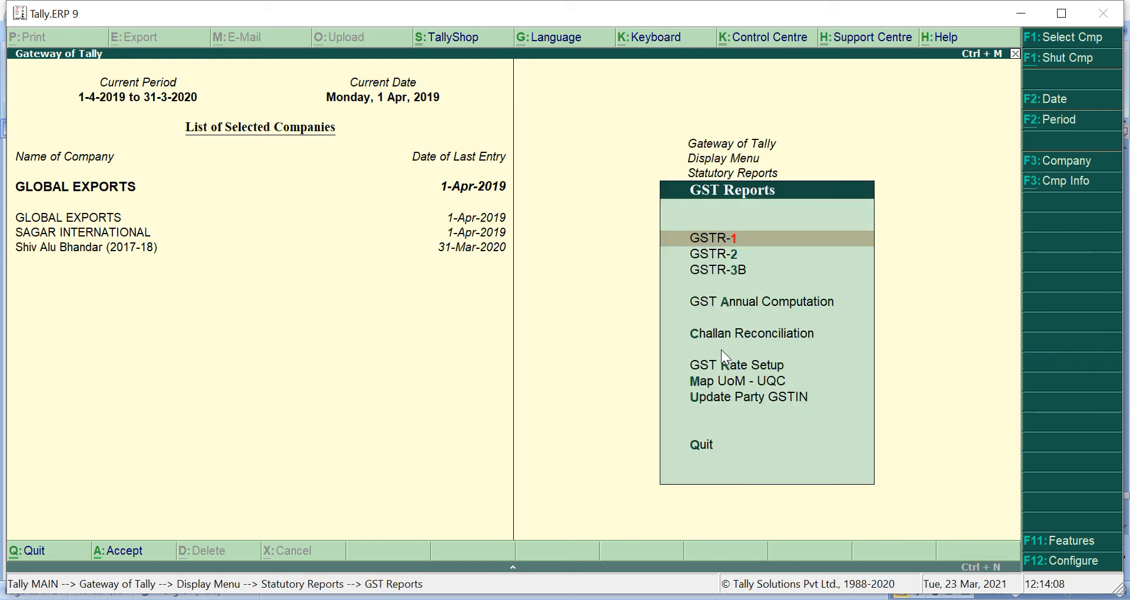
key(Return)
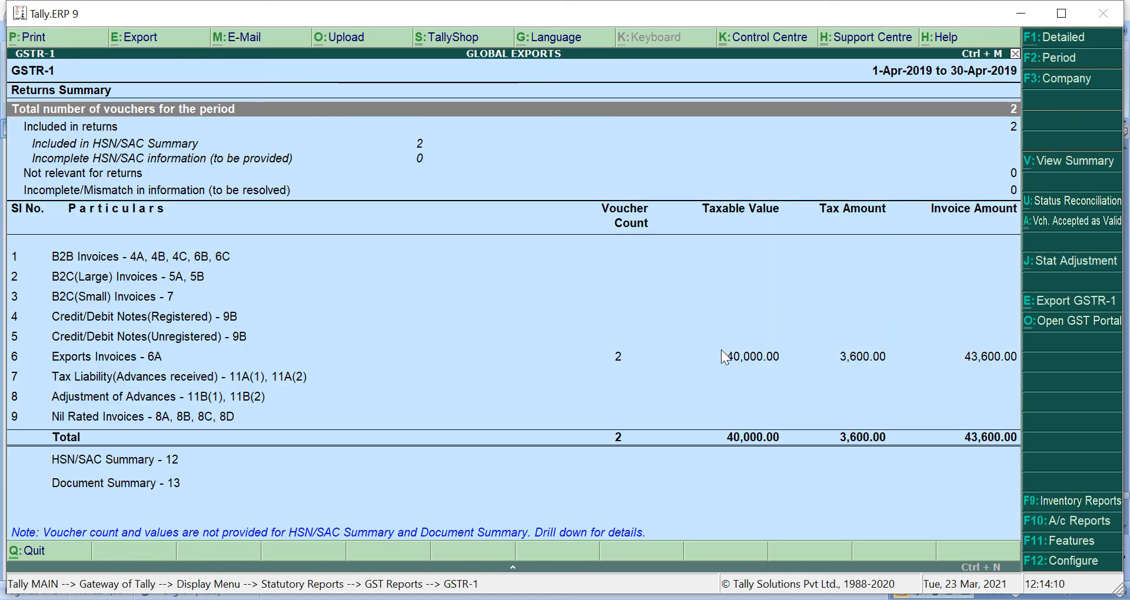
- Open the Exports Invoices - 6A register, compare the tax on both ROMAN LTD. vouchers, and go back to the Display Menu
key(Down)
key(Down)
key(Down)
key(Down)
key(Down)
key(Down)
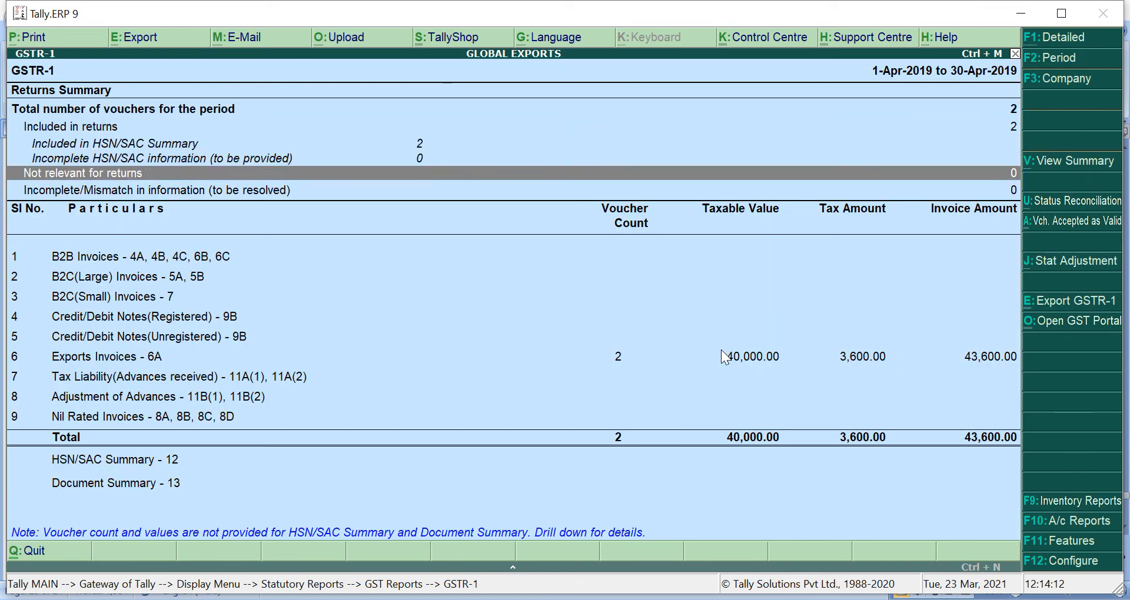
key(Down)
key(Down)
key(Down)
key(Down)
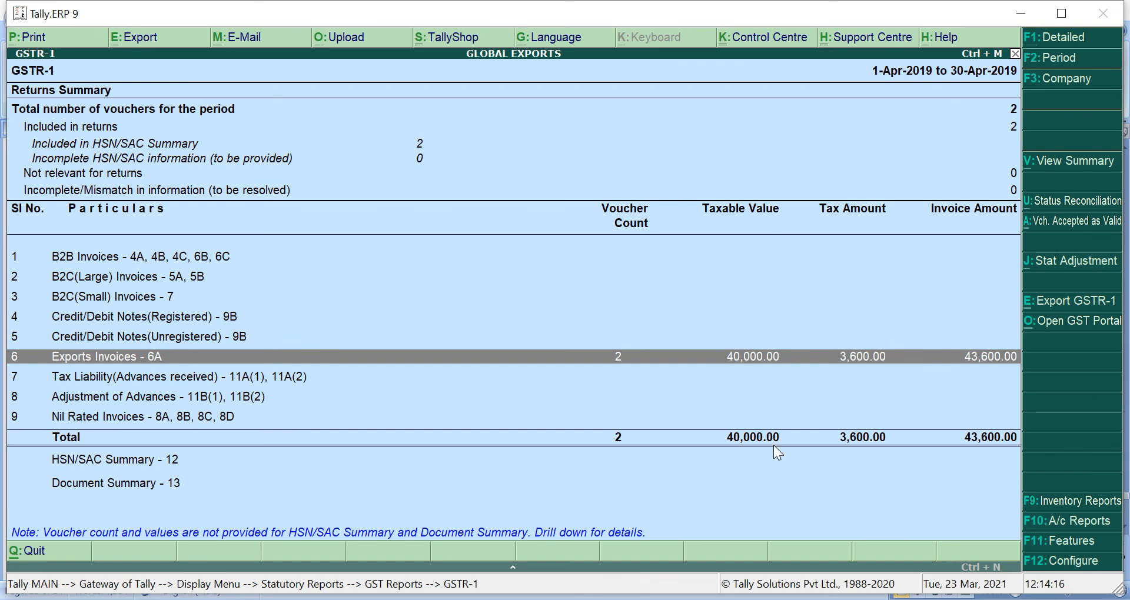
key(Return)
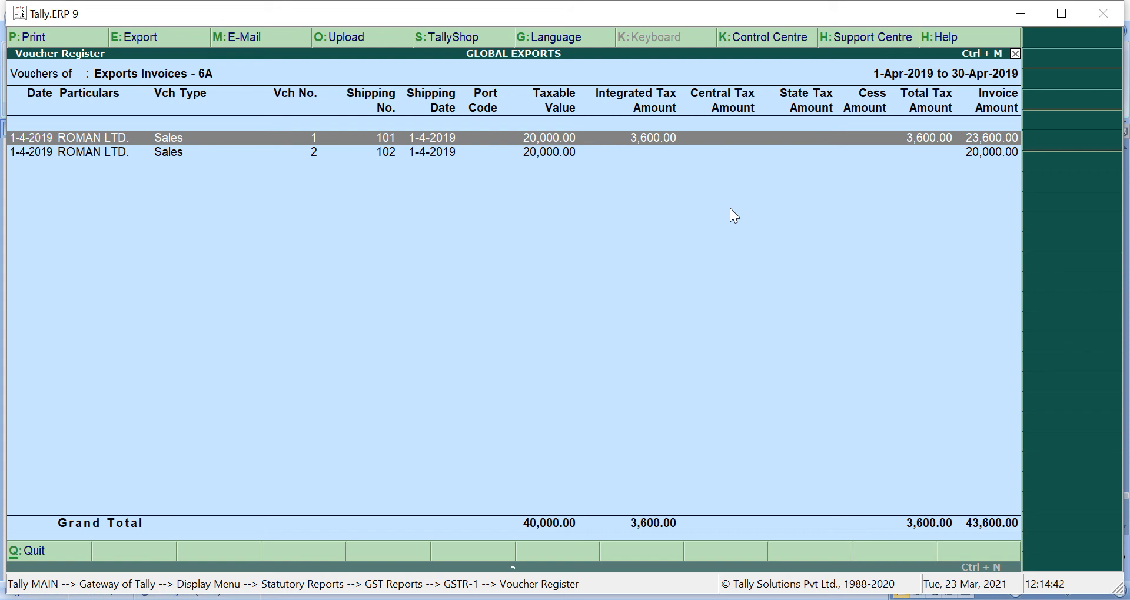
key(Escape)
key(Escape)
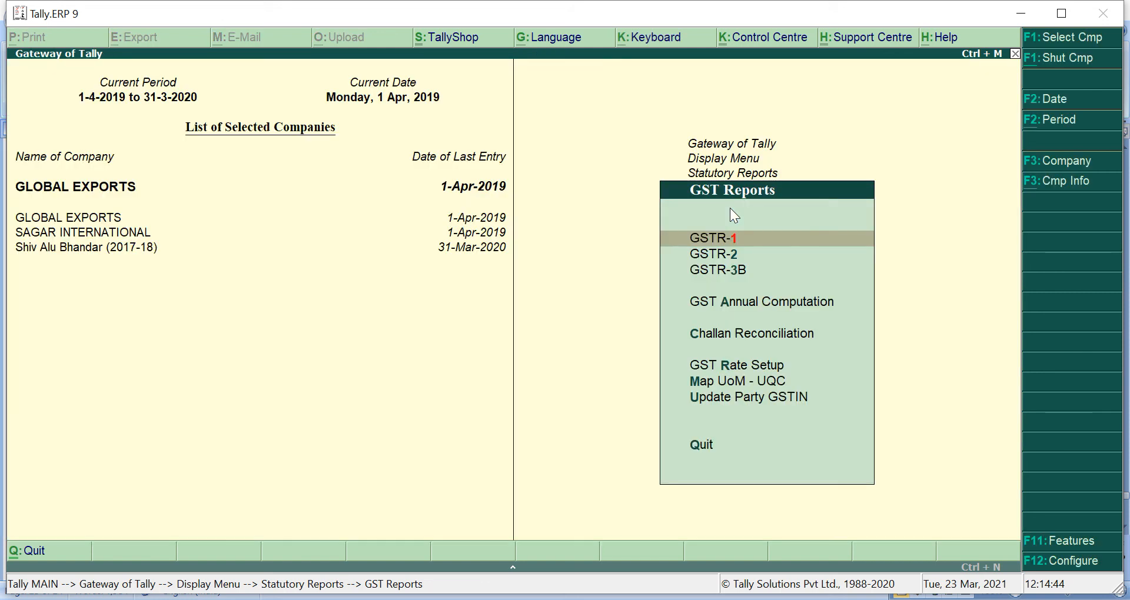
key(Escape)
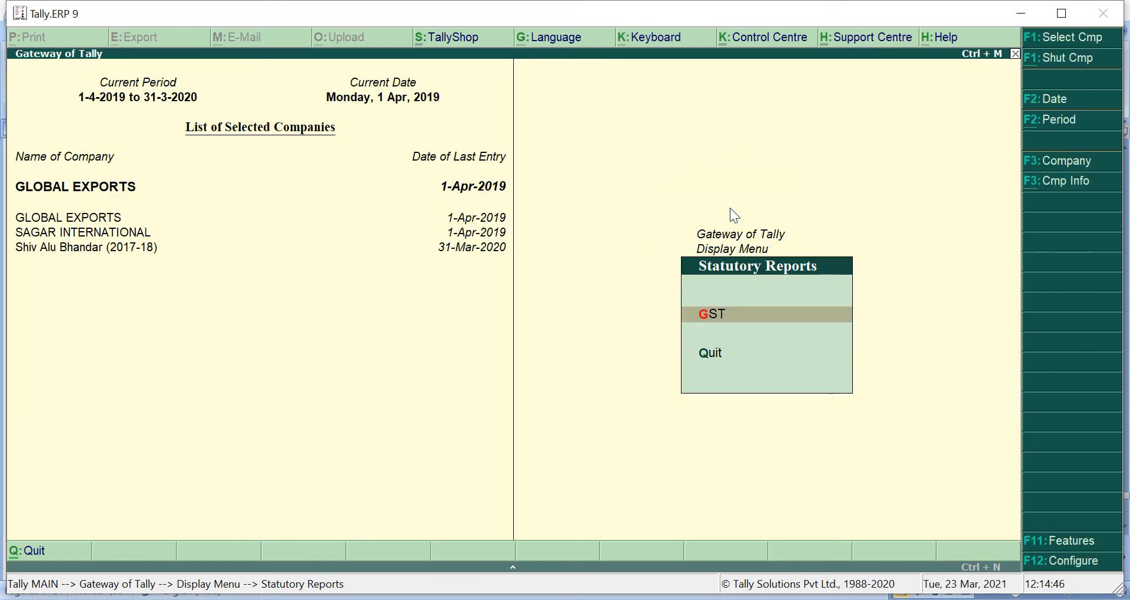
key(Escape)
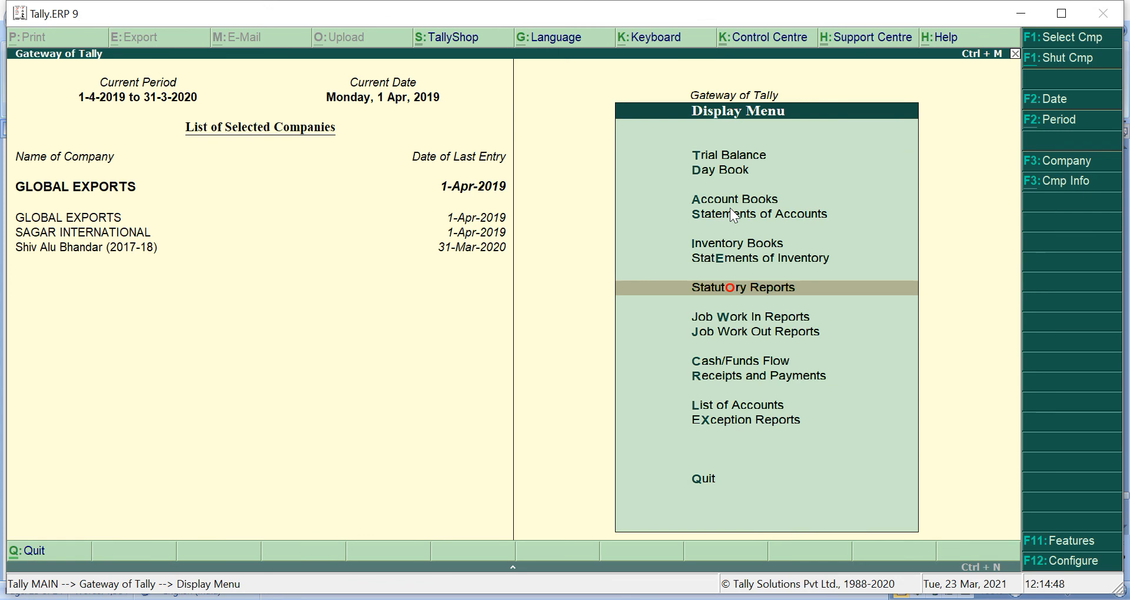
- Return to the Gateway of Tally and check the remaining export condition in the Word practice document
key(Escape)
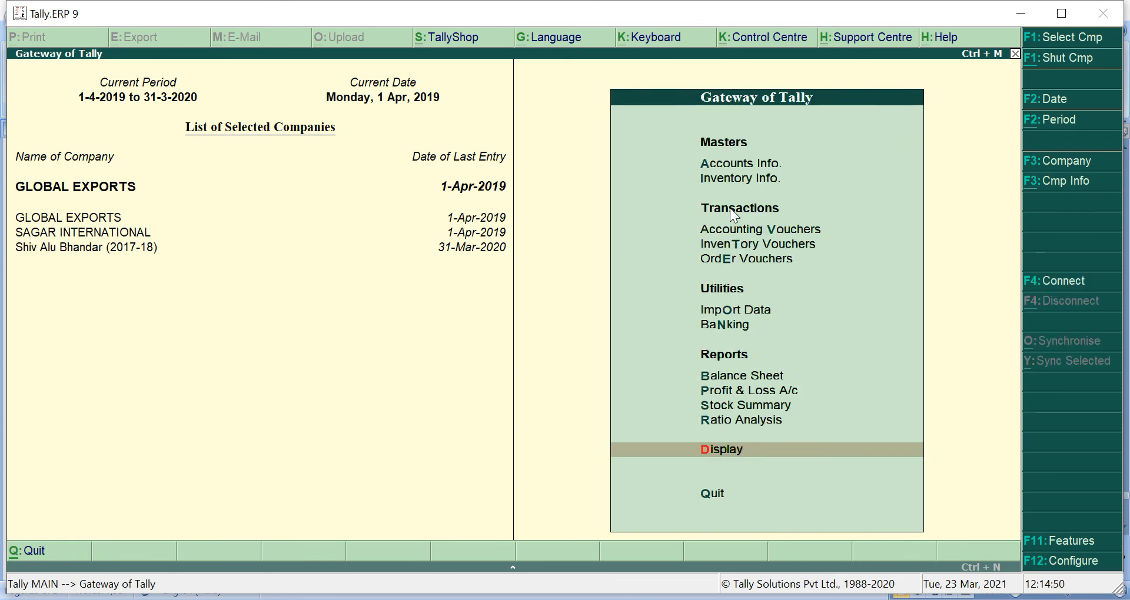
key(alt+Tab)
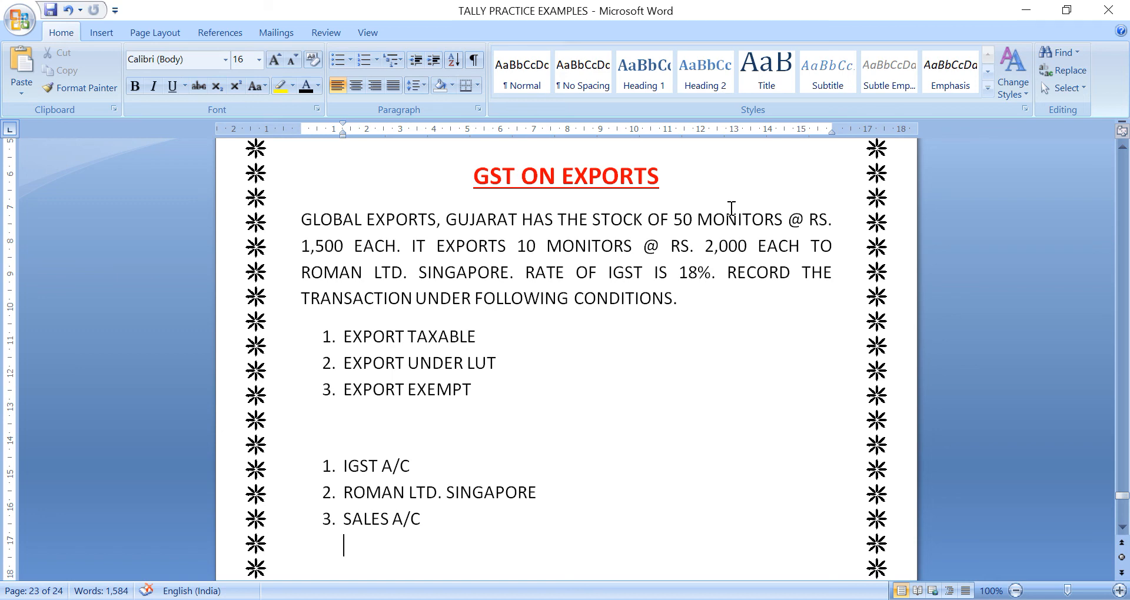
key(alt+Tab)
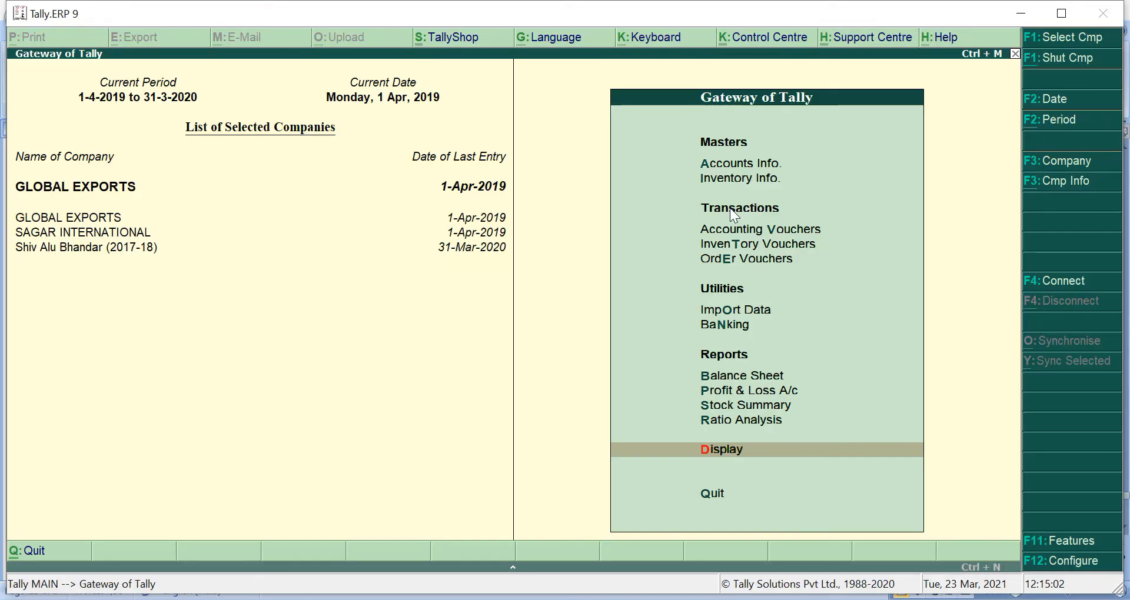
- Start a sales voucher with reference number 3 and choose ROMAN LTD. as the party account
text(v)
text(3)
key(Return)
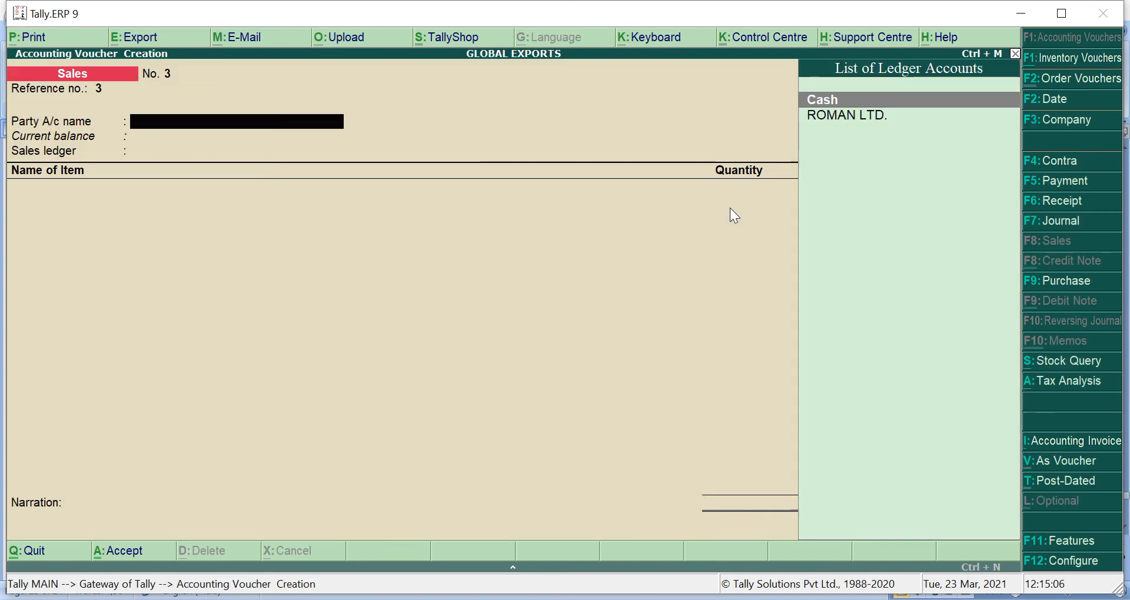
key(Down)
key(Return)
- Accept the party's despatch, order and buyer details without additions and choose SALES A/C as the sales ledger
key(Return)
key(Return)
key(Return)
key(Return)
key(Return)
key(Return)
key(Return)
key(Return)
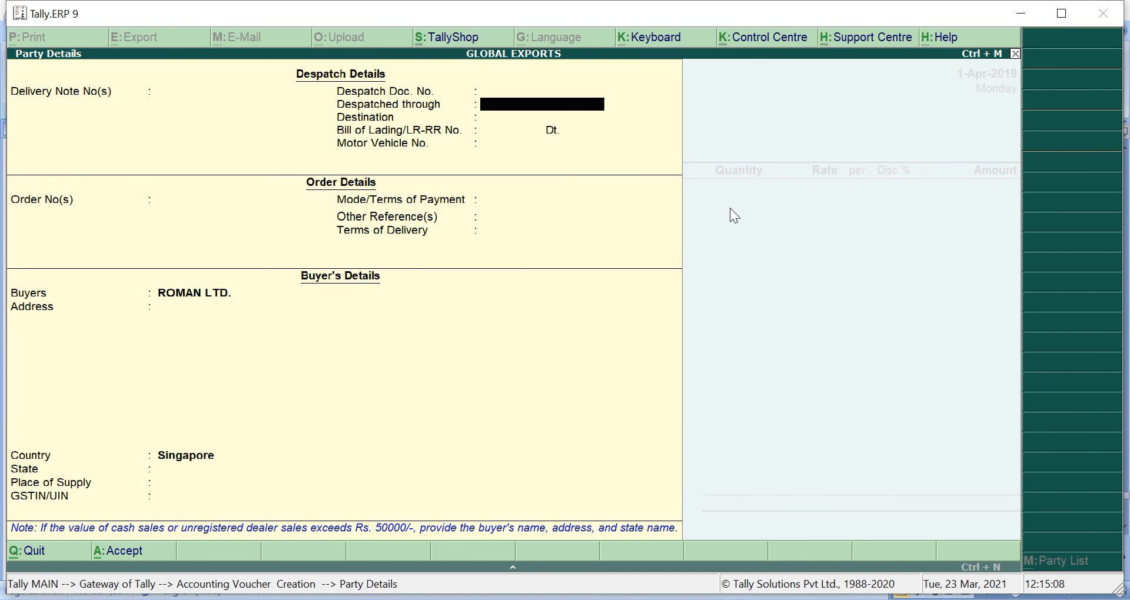
key(Return)
key(Return)
key(Return)
key(Return)
key(Return)
key(Return)
key(Return)
key(Return)
key(Return)
key(Return)
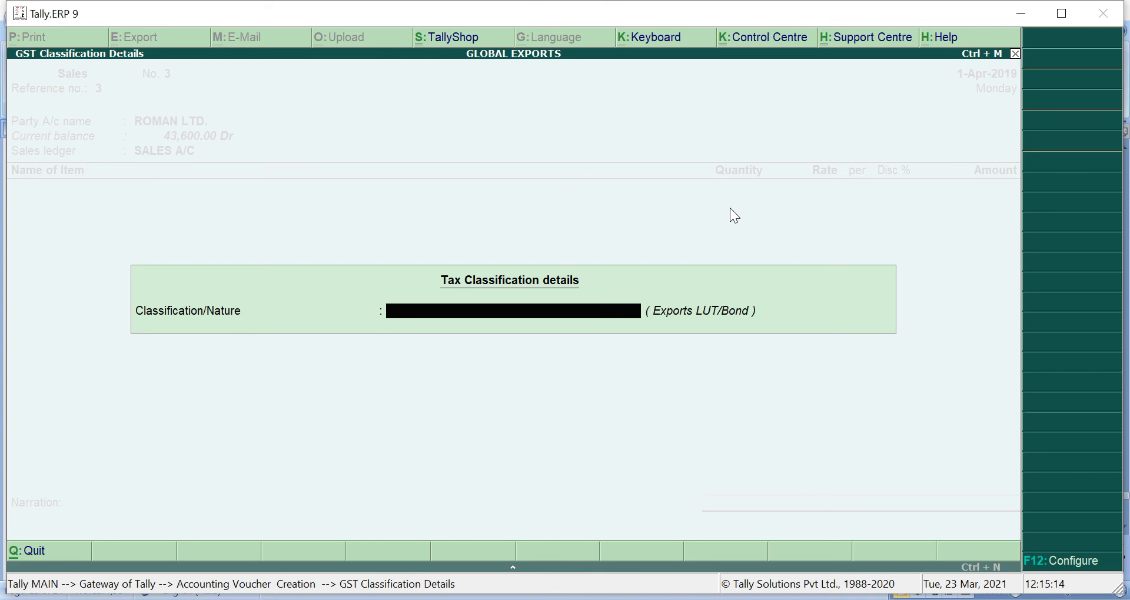
- Set the sales ledger's tax classification to Exports Exempt
text(E)
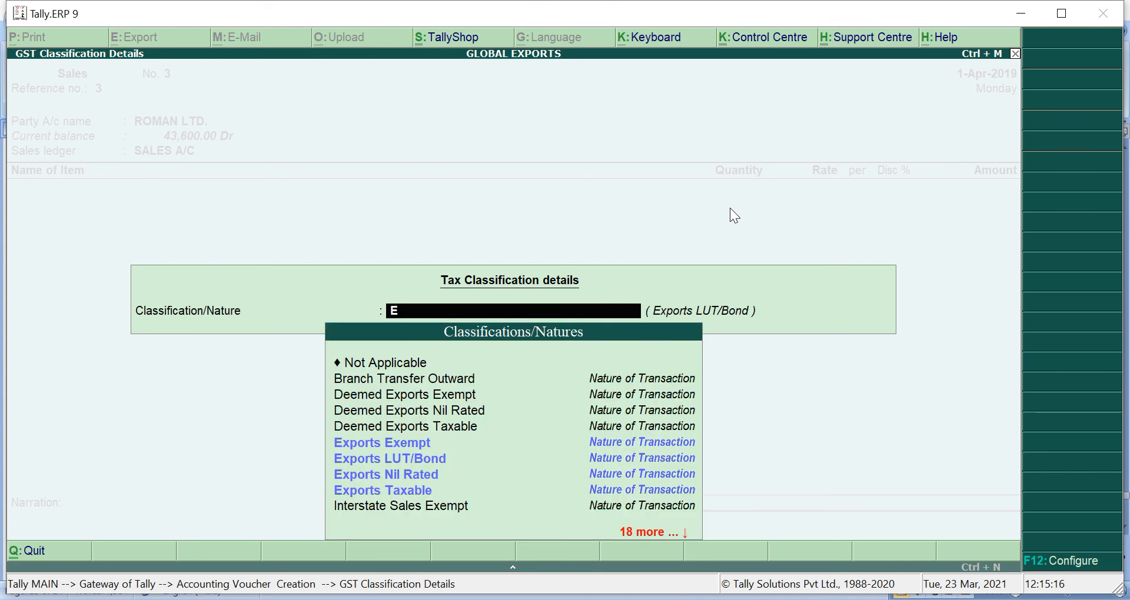
key(Down)
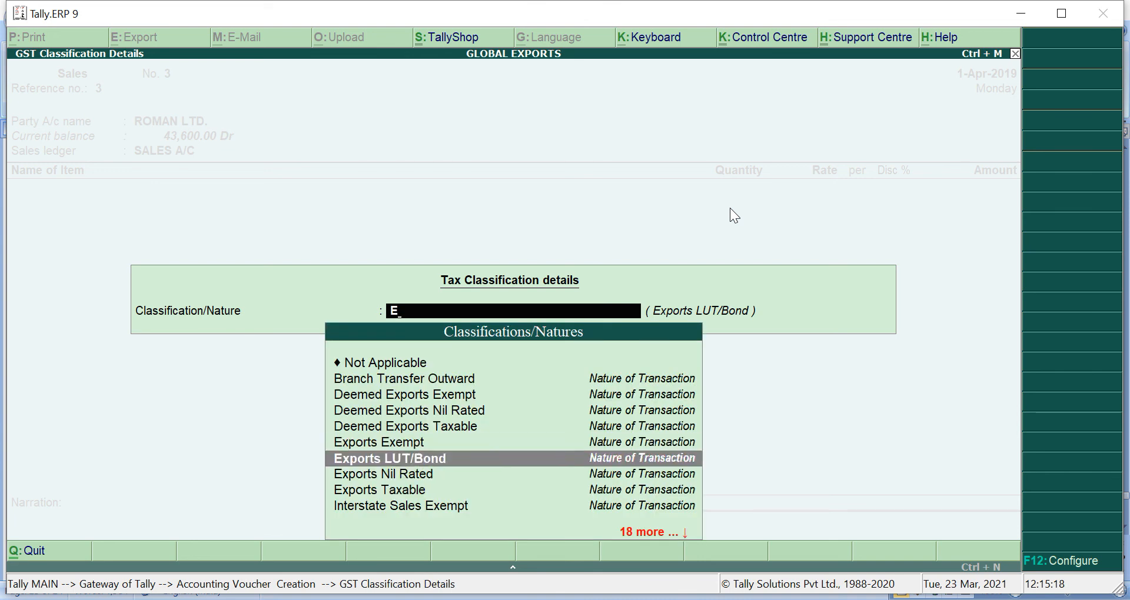
key(Up)
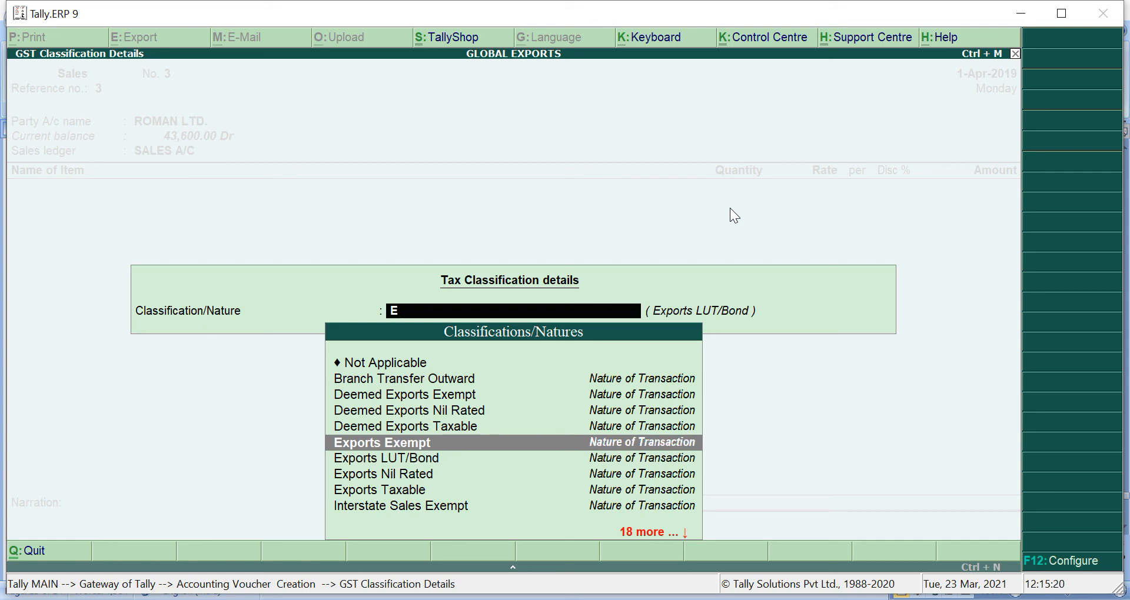
key(Return)
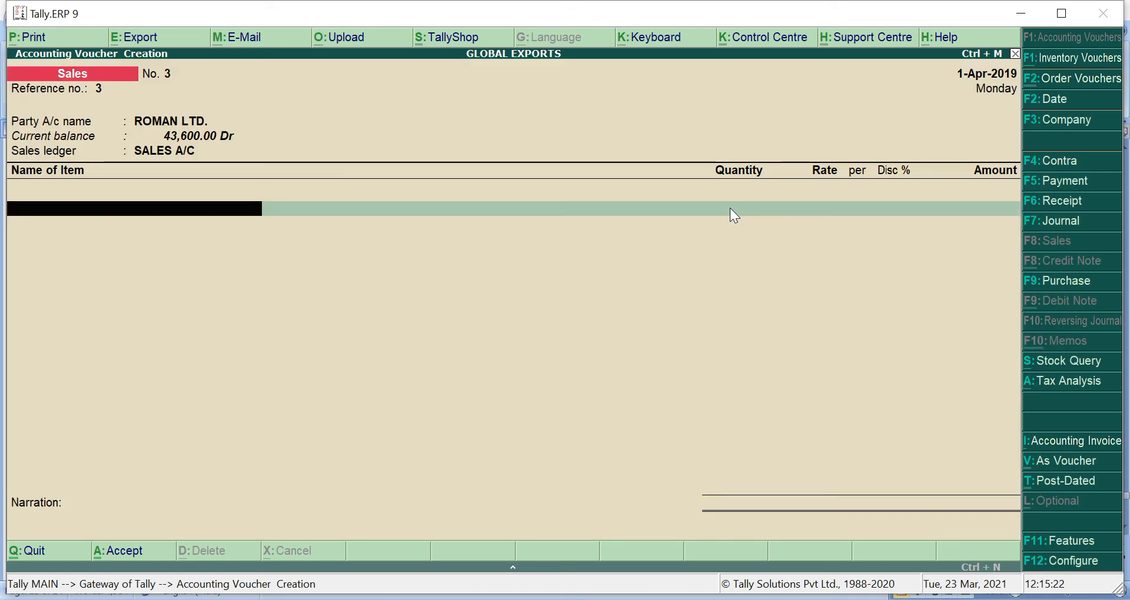
- Add 10 pcs of MONITORS at 2,000 each from Main Location, with the order number Not Applicable
text(M)
key(Return)
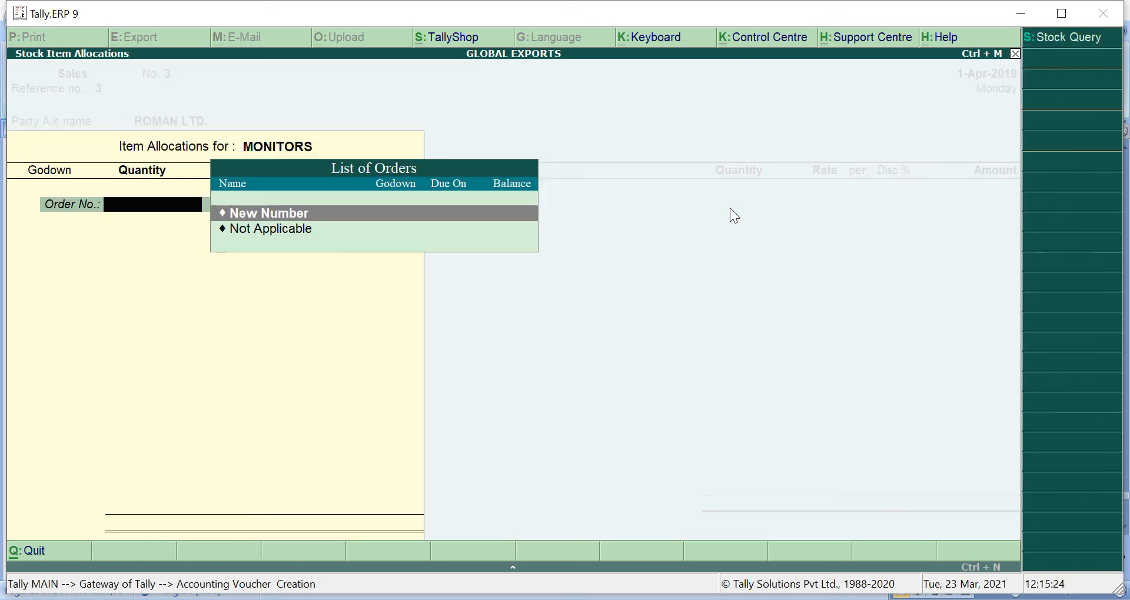
key(Down)
key(Return)
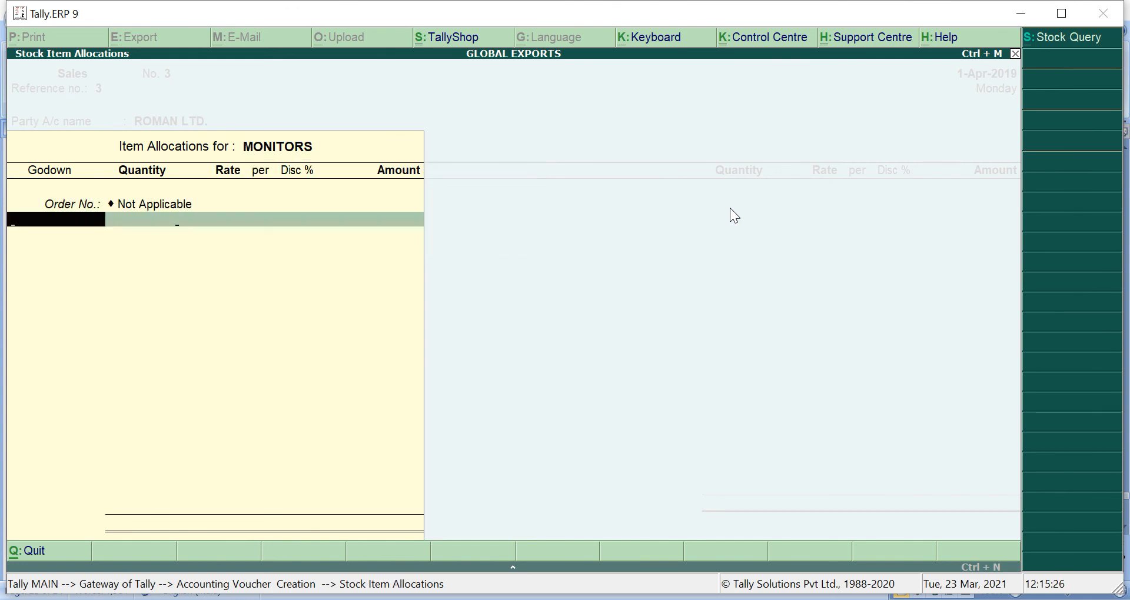
key(Return)
text(10)
key(Return)
key(Return)
key(Return)
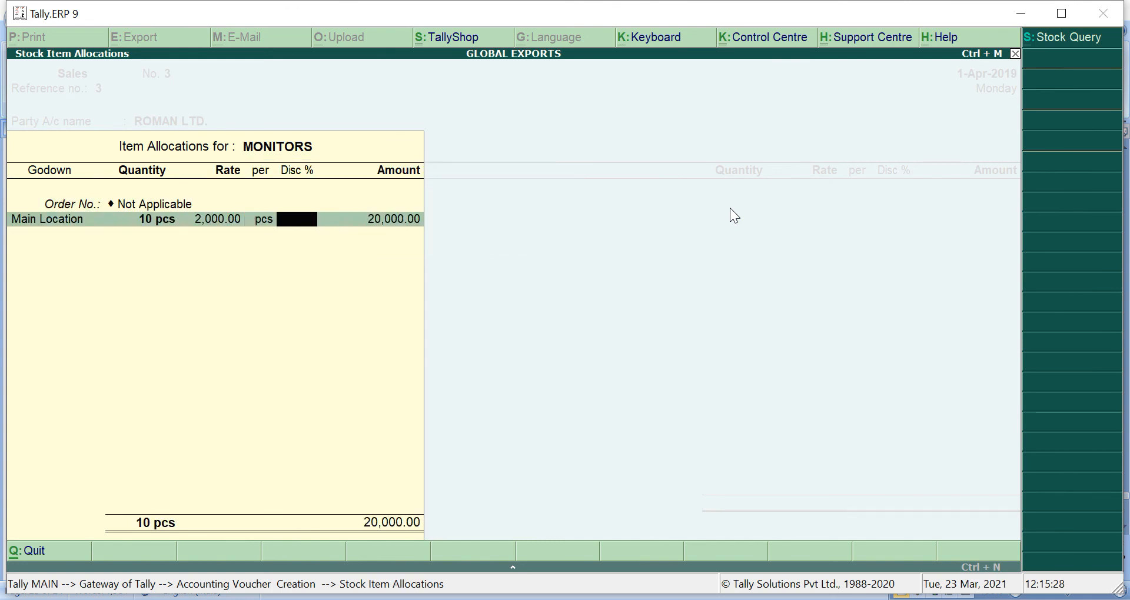
key(Return)
key(Return)
key(Return)
key(Return)
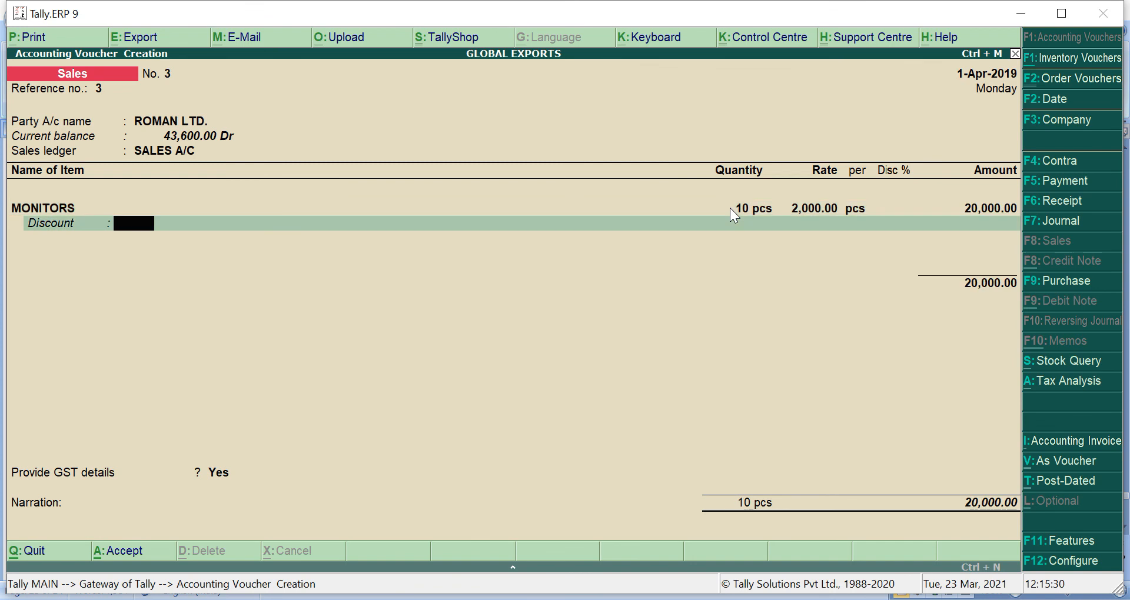
- Leave the discount blank and end the ledger list in place of the IGST A/C line
key(Return)
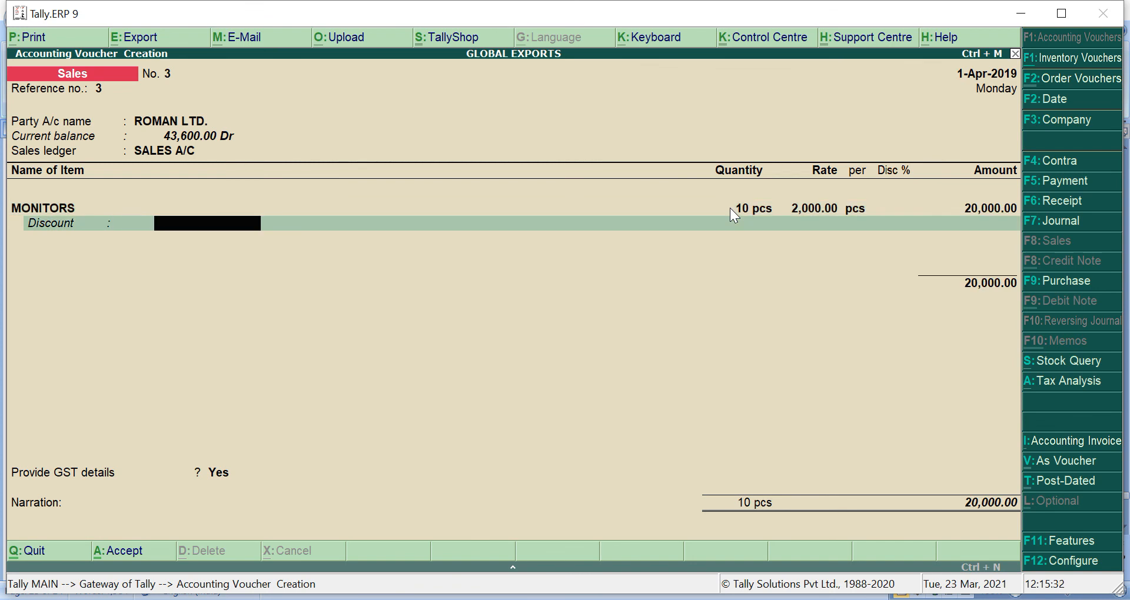
key(Return)
key(Return)
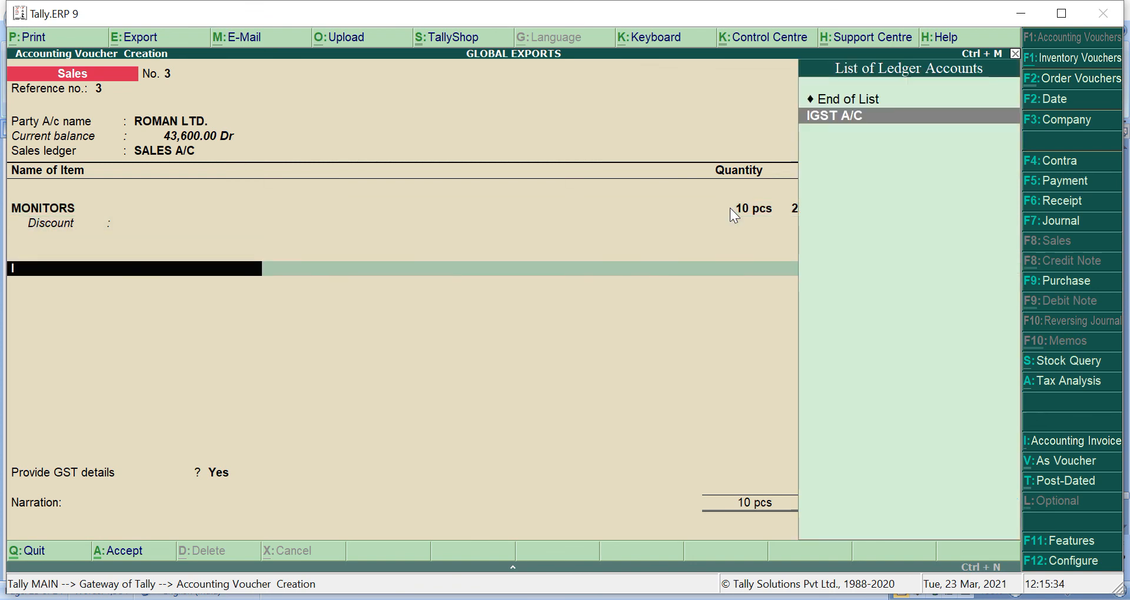
key(Return)
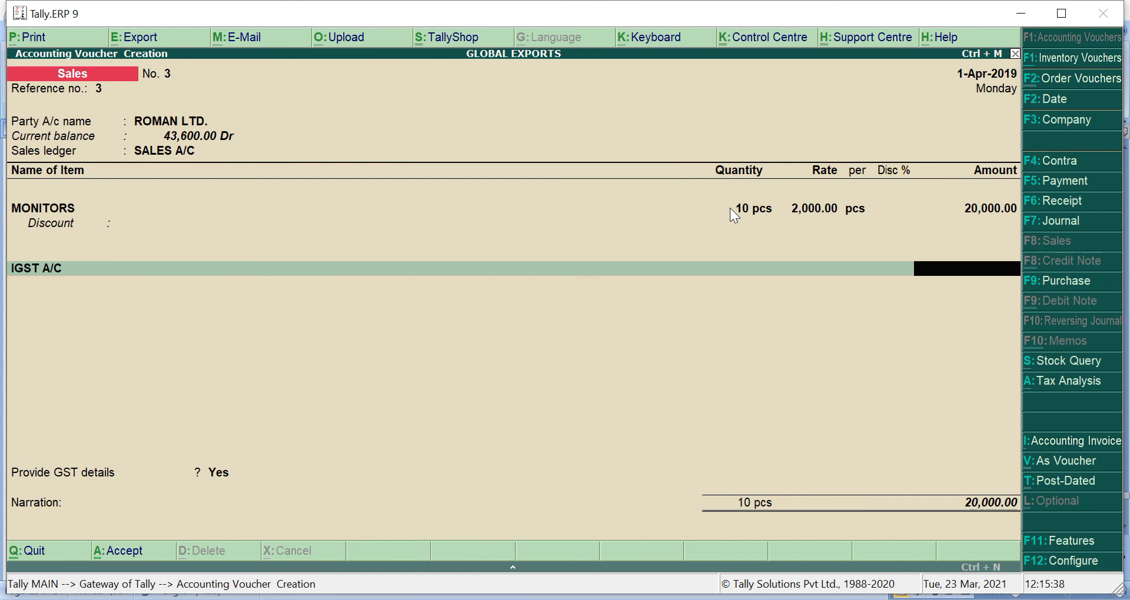
key(BackSpace)
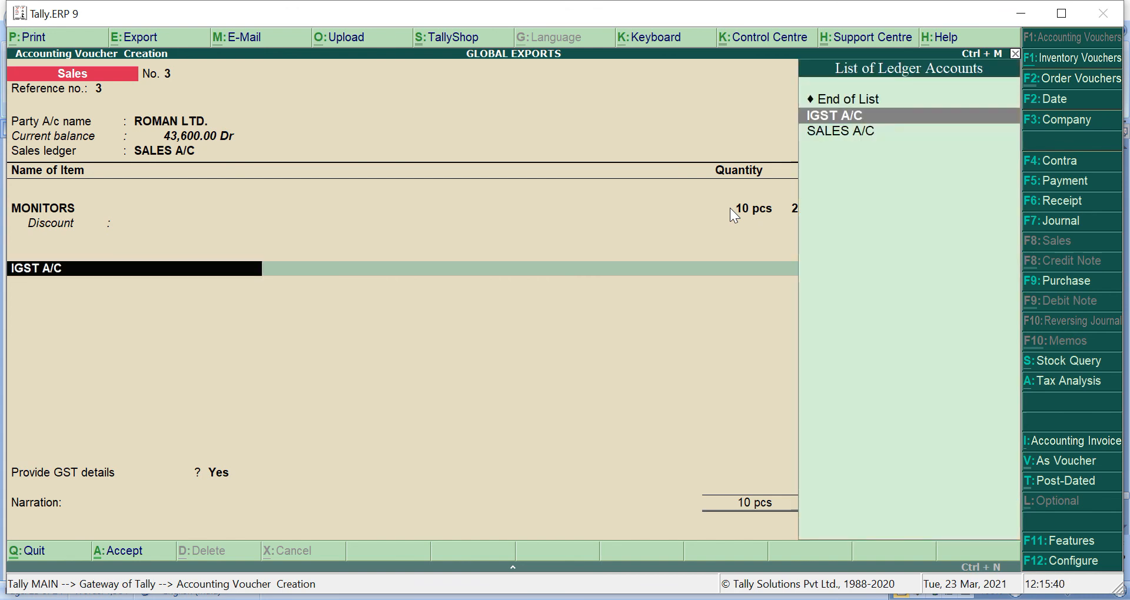
key(Up)
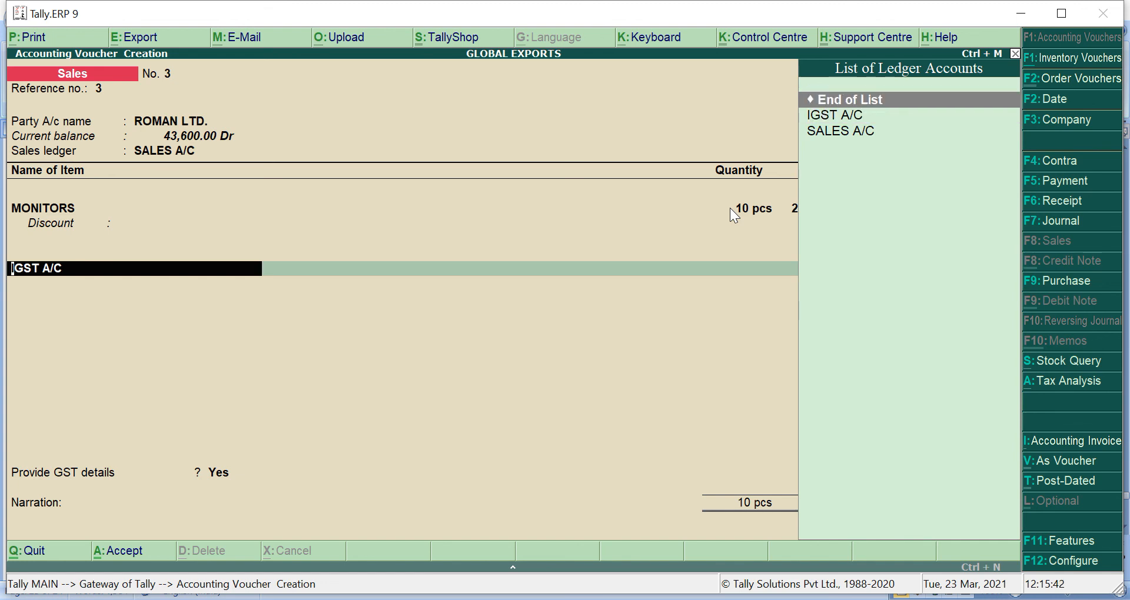
key(Return)
key(Up)
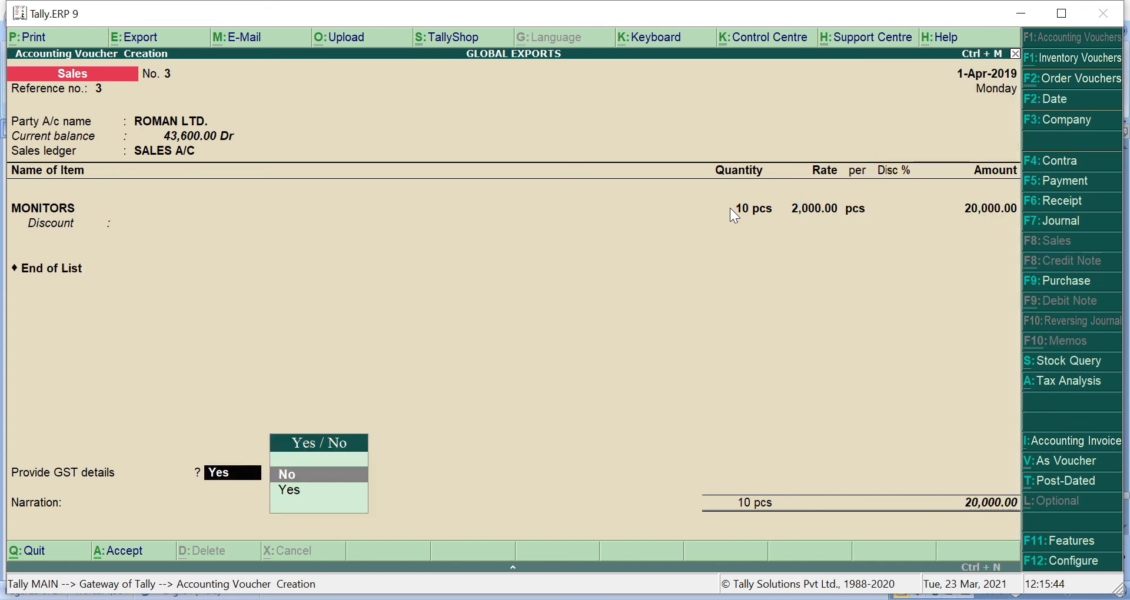
key(Return)
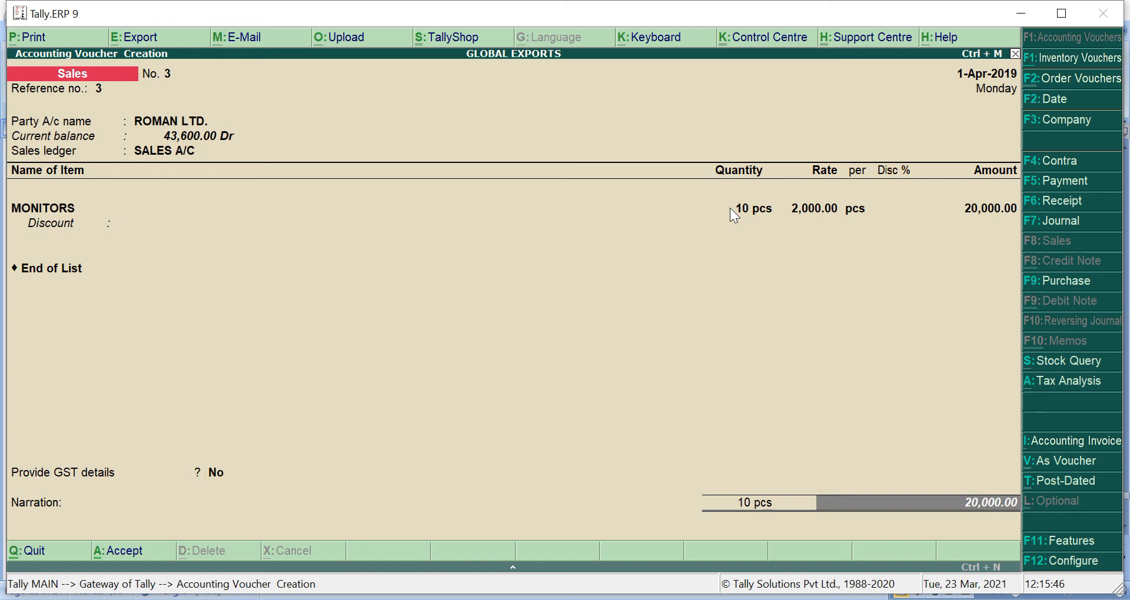
key(BackSpace)
- Provide GST details with shipping bill 103 dated 1-Apr-2019 and no port code, and save the voucher, accepting the tax conflict
key(Down)
key(Return)
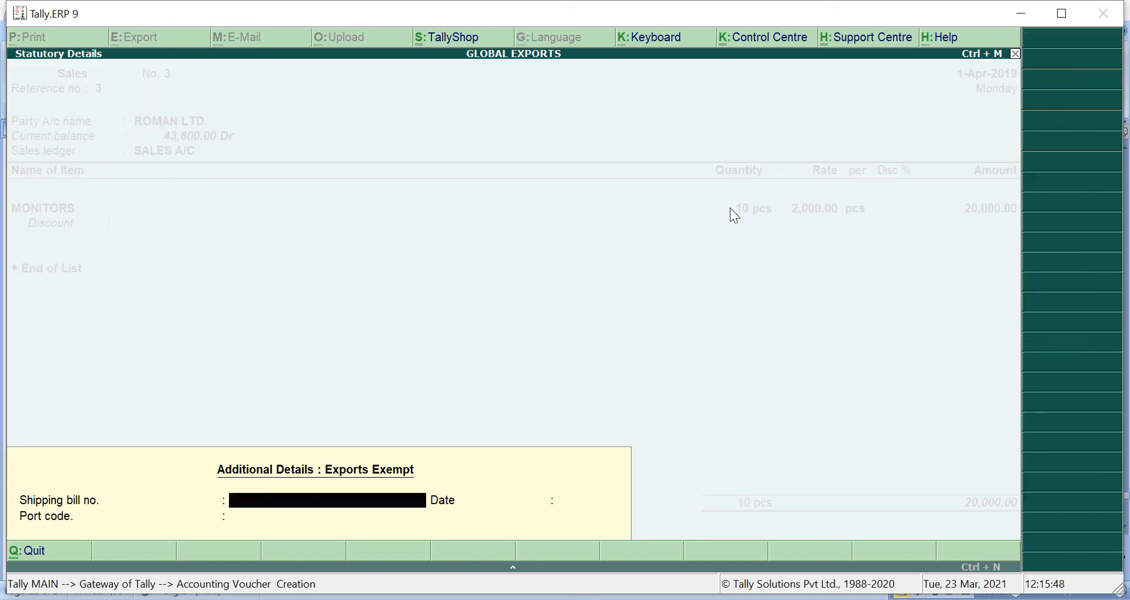
text(103)
key(Return)
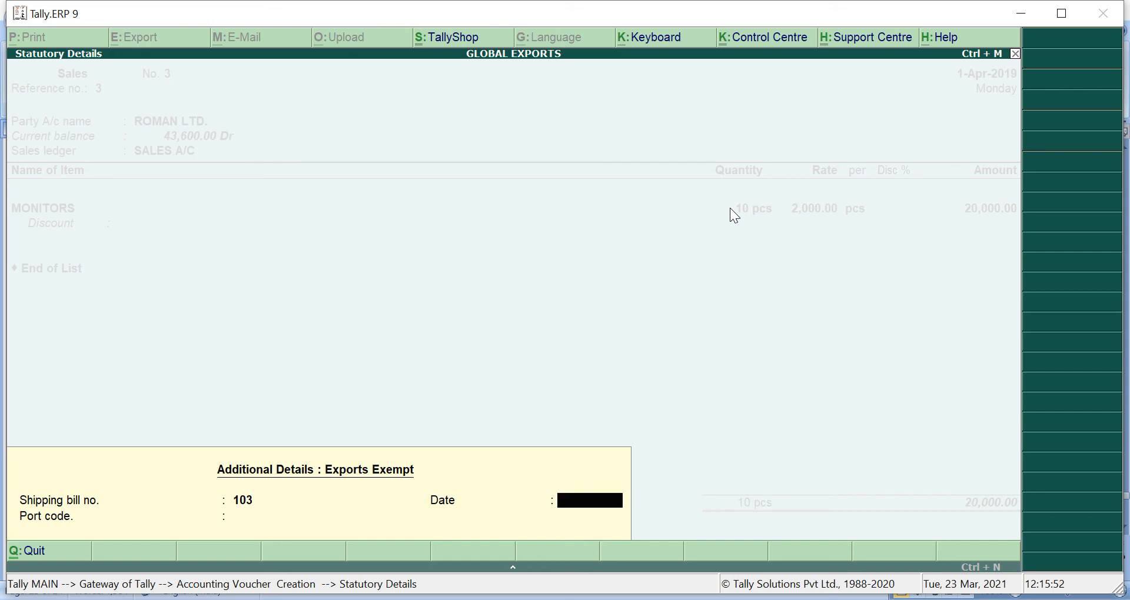
text(1-4-1)
key(Return)
key(Return)
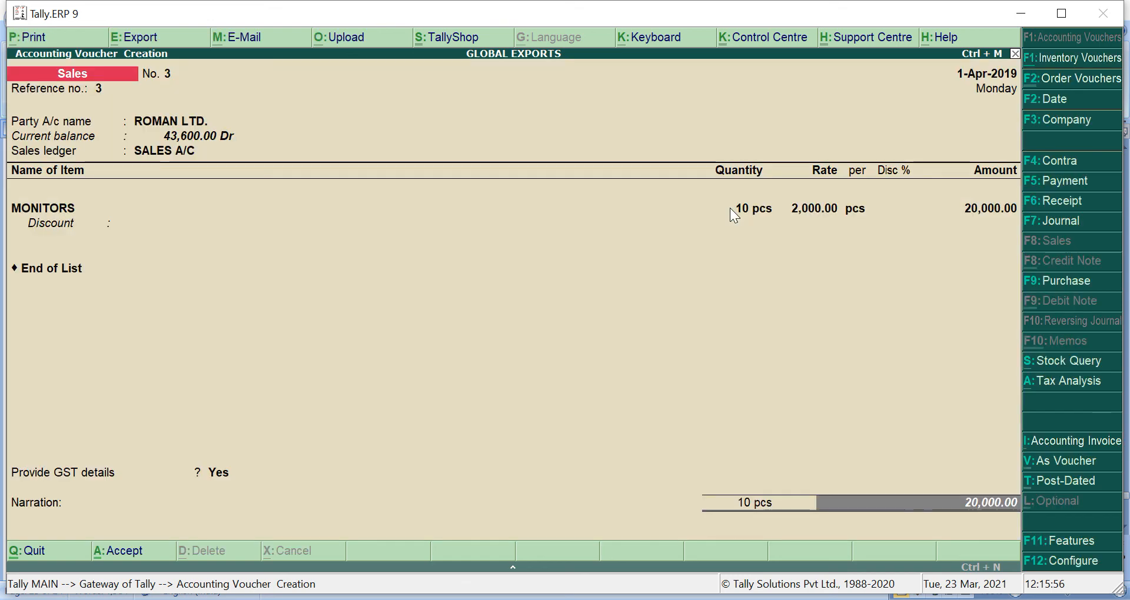
key(Return)
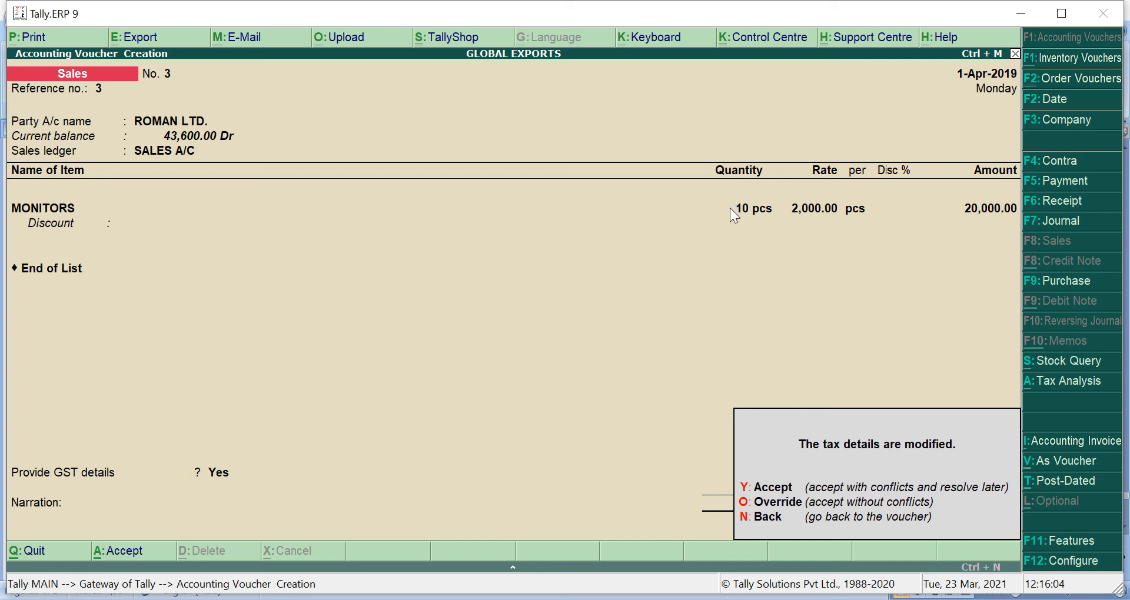
key(y)
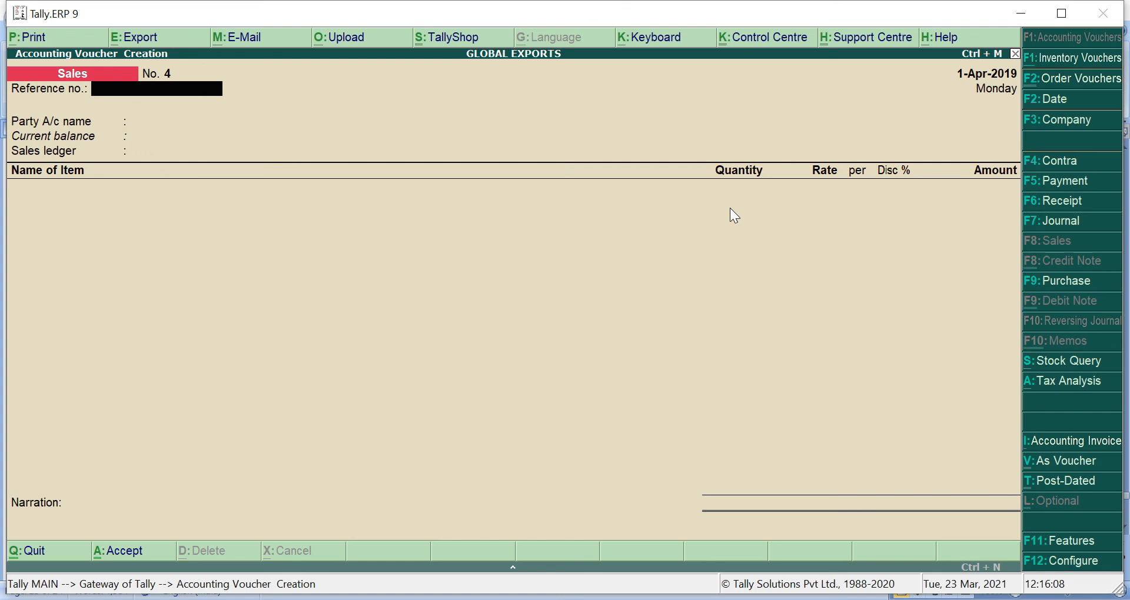
- Leave voucher creation and open the GSTR-1 report to check how the exempt export is included
key(Escape)
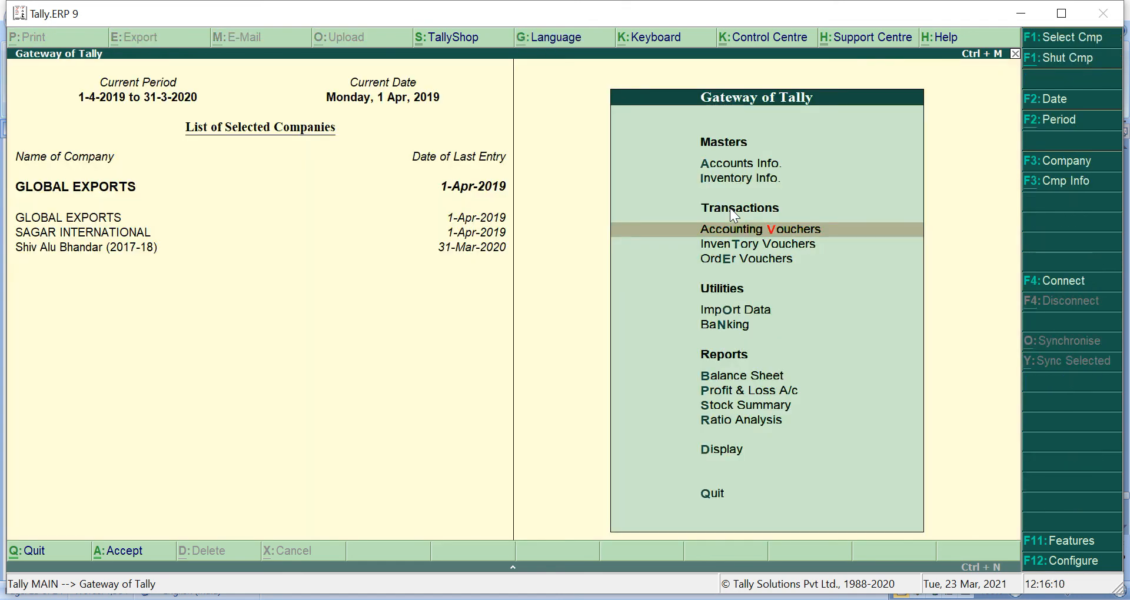
key(d)
key(o)
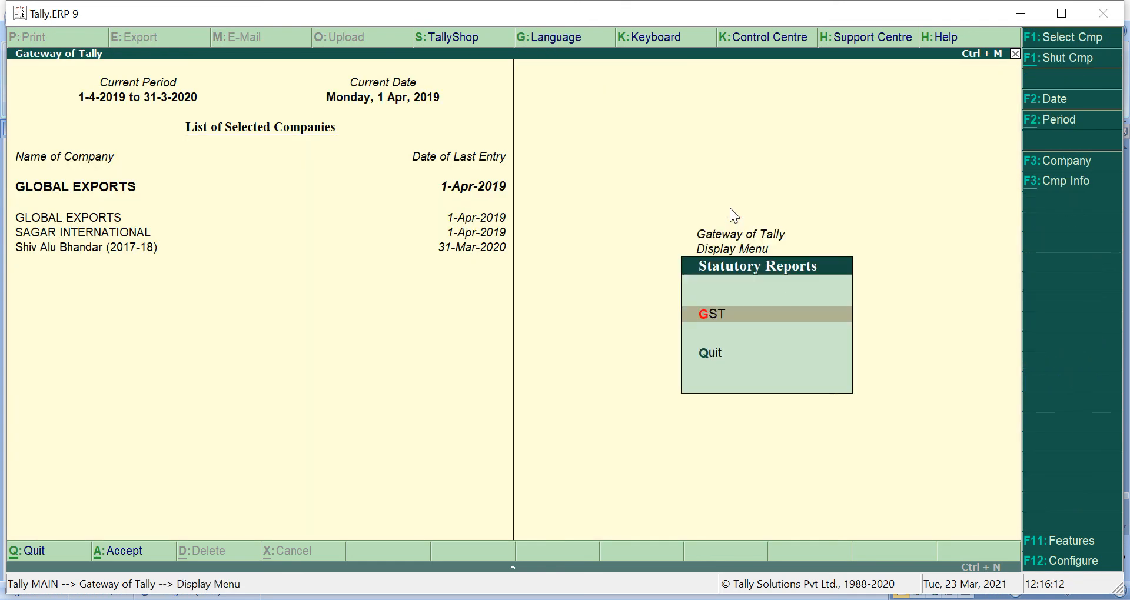
key(g)
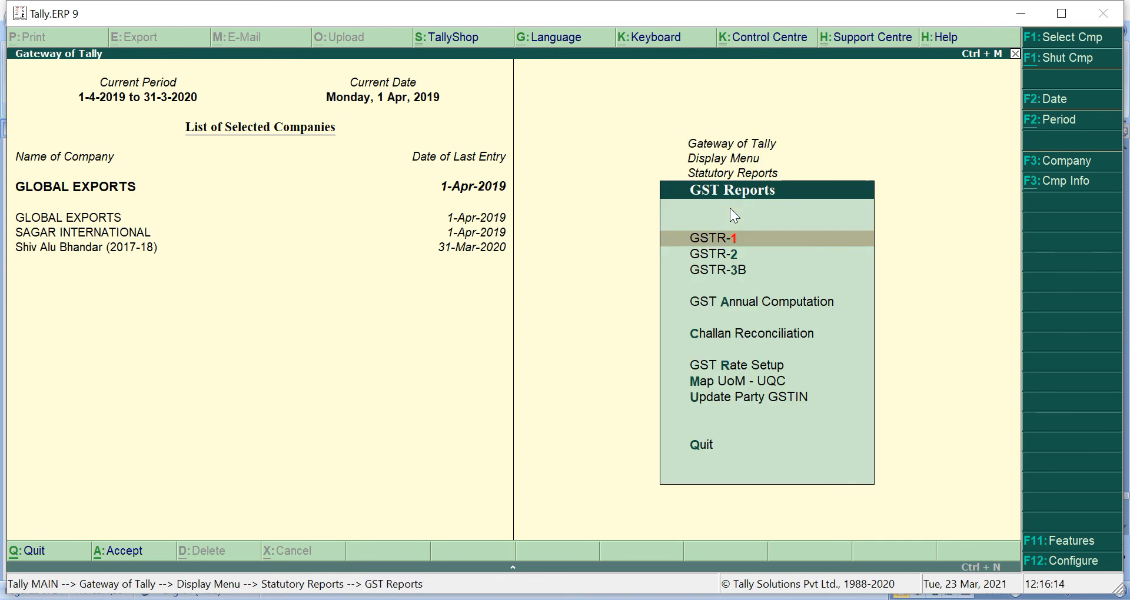
key(1)
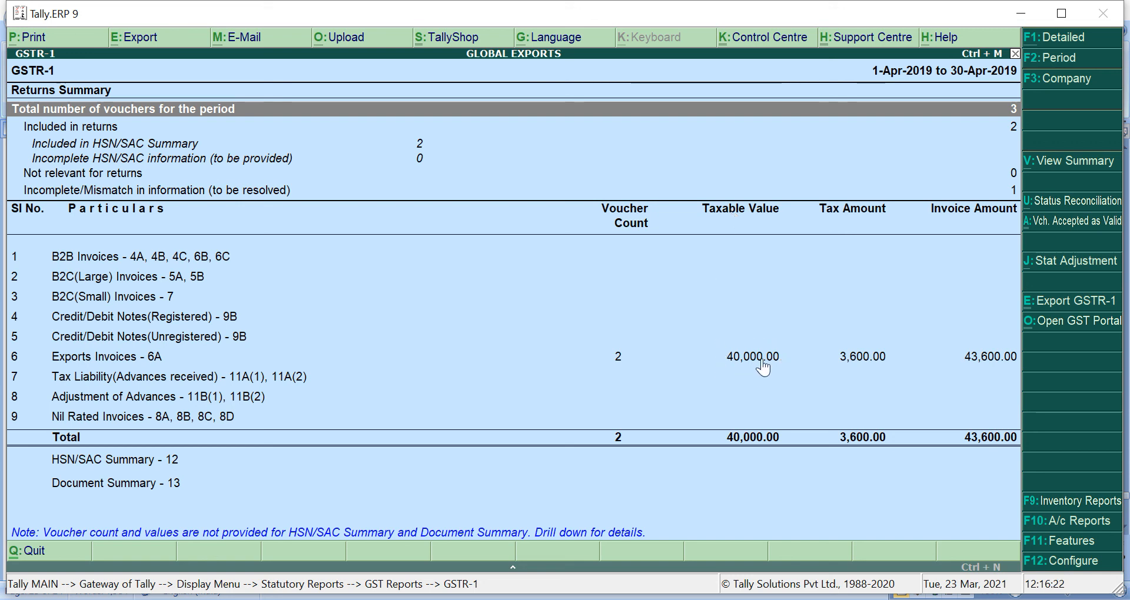
- Open the incomplete/mismatch vouchers in GSTR-1 and drill into ROMAN LTD.'s sales voucher 3 for exception resolution
key(Down)
key(Down)
key(Down)
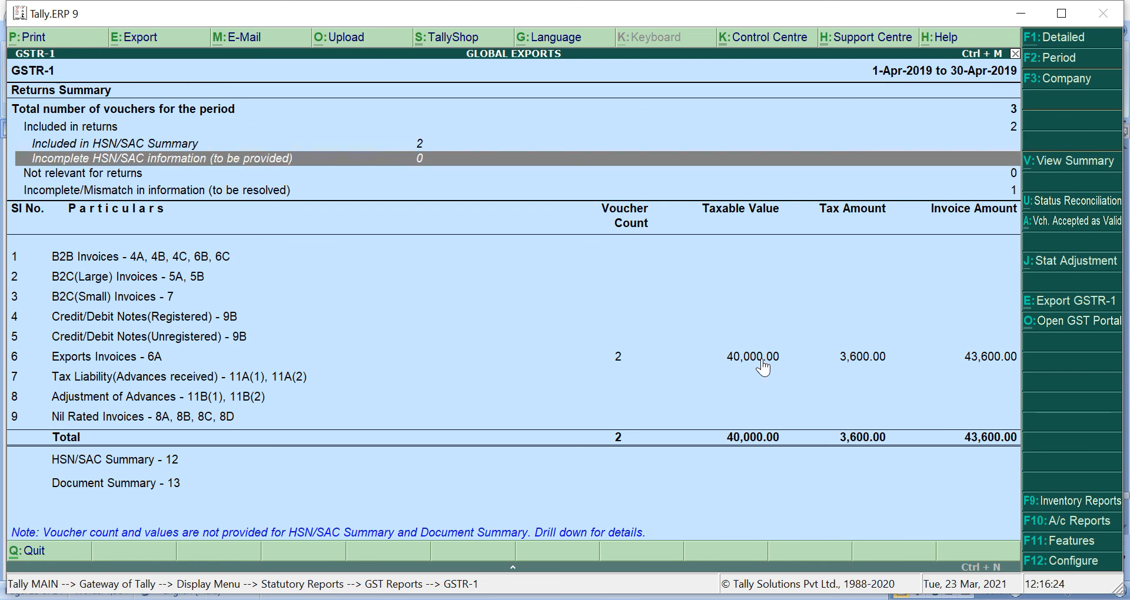
key(Down)
key(Down)
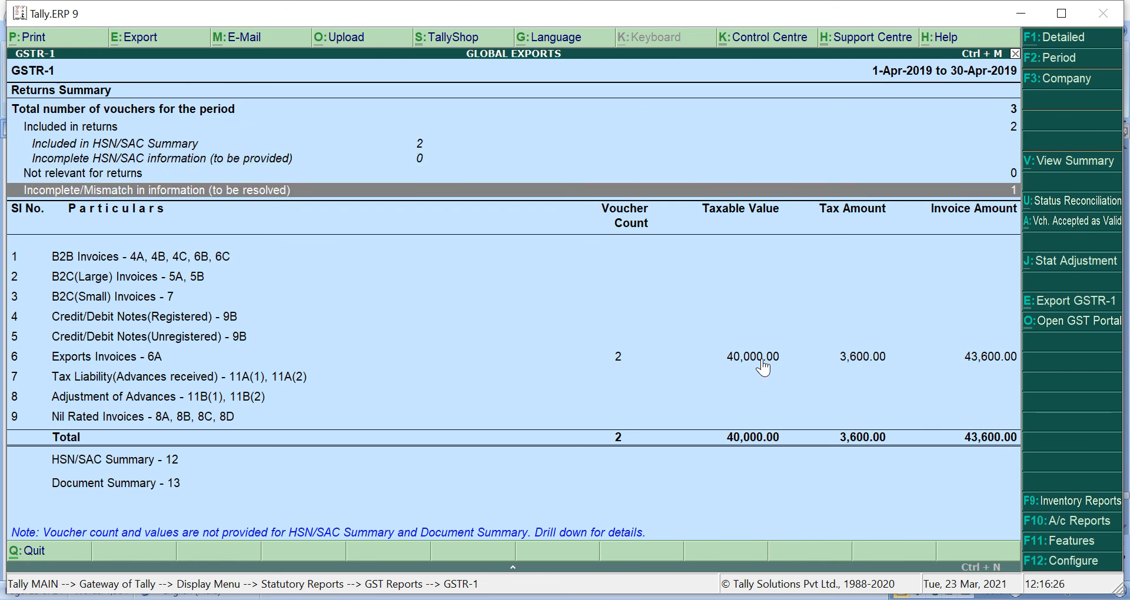
key(Return)
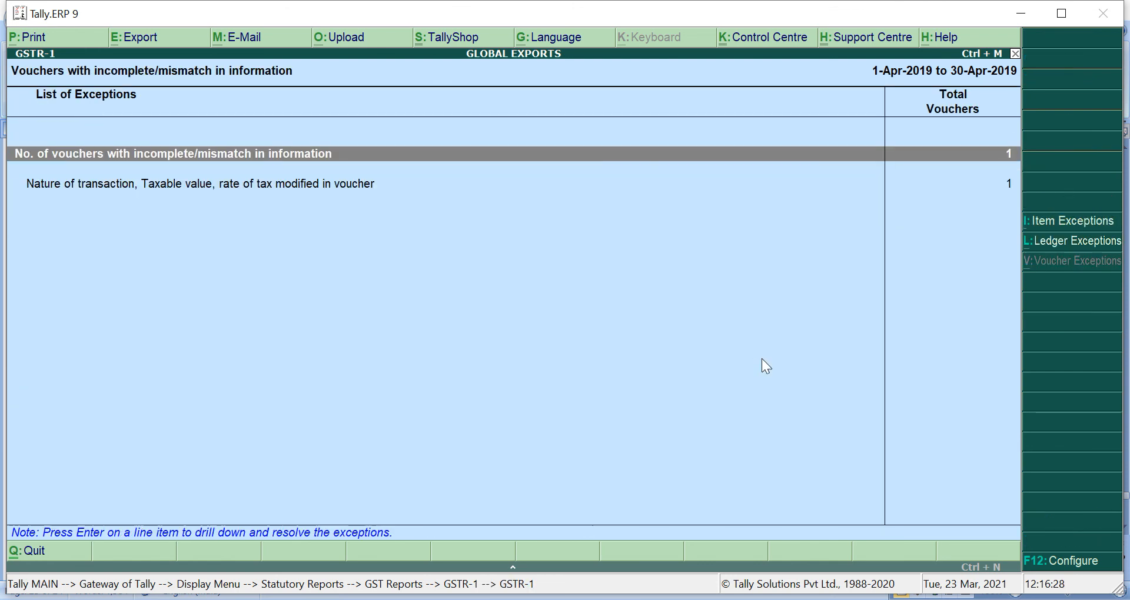
key(Return)
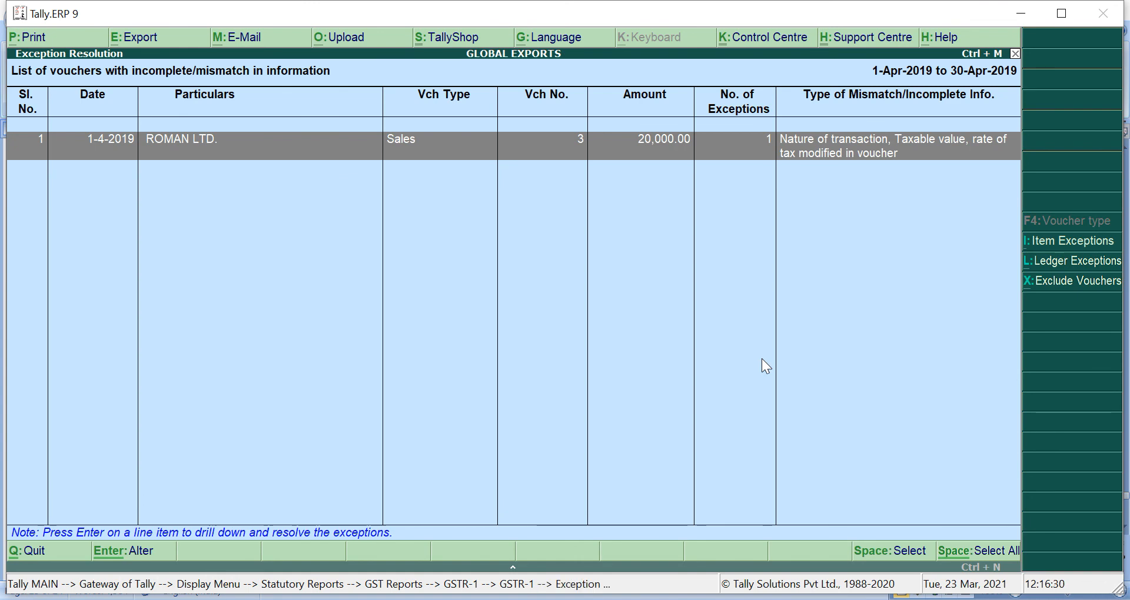
key(Return)
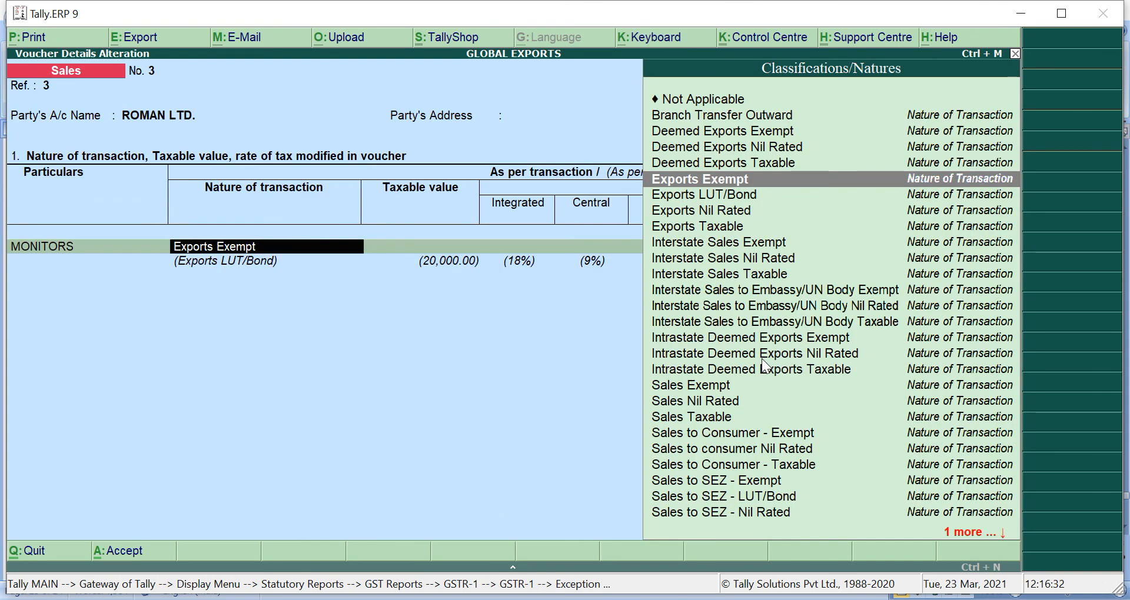
- Classify the MONITORS line of sales voucher 3 as Exports Exempt with a taxable value of 20,000
key(Return)
text(20,00)
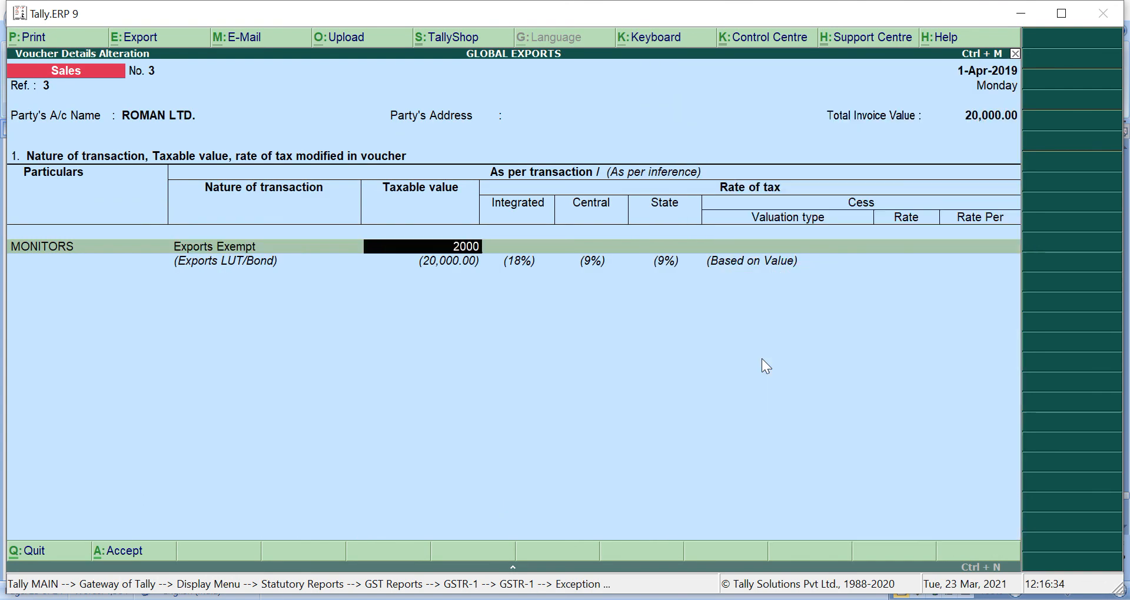
text(0)
key(Return)
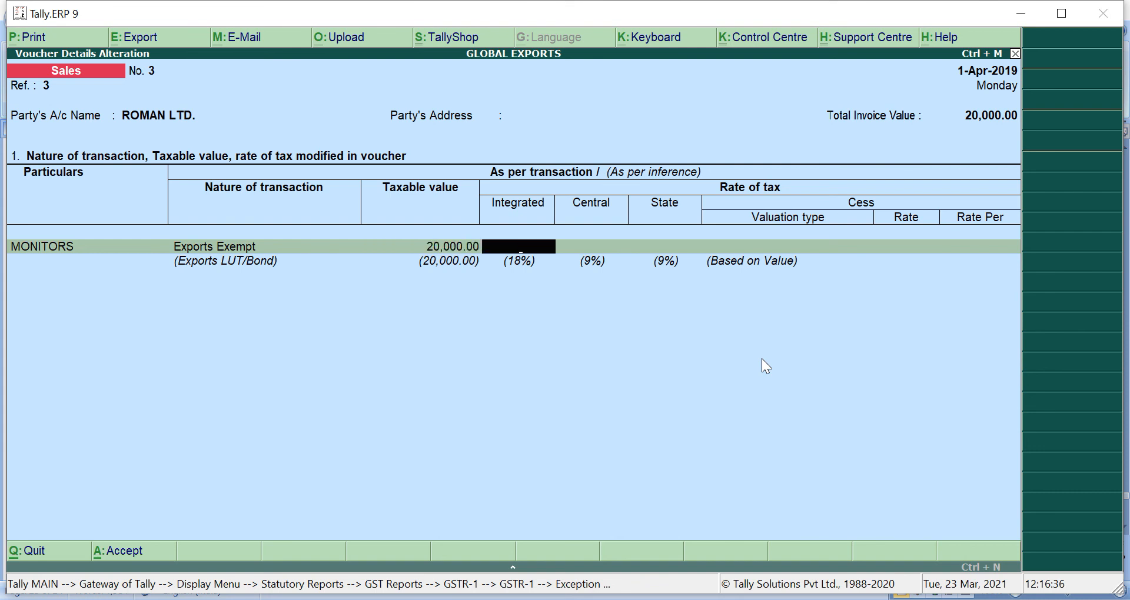
- Leave the integrated, central and state tax rates blank, set the cess valuation type to Based on Value, and accept the resolution
key(Return)
key(Return)
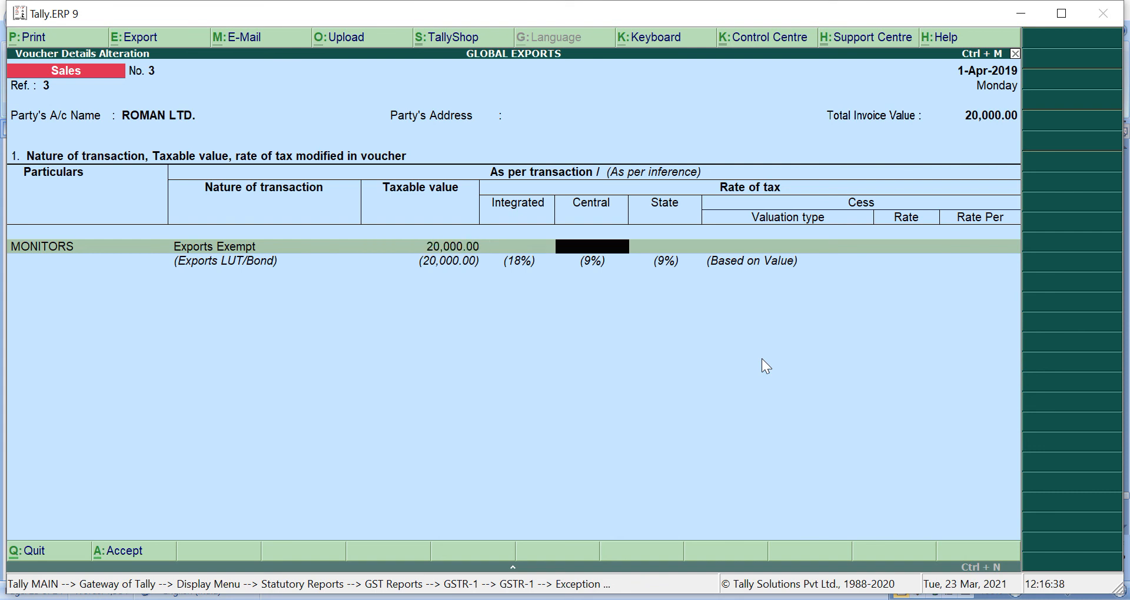
key(Return)
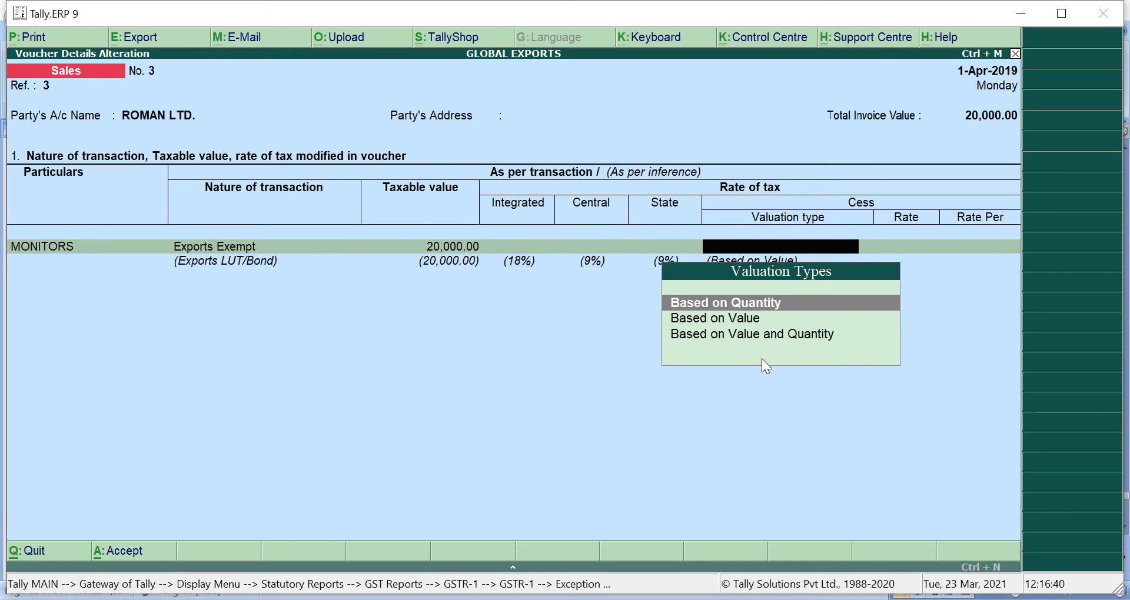
key(Down)
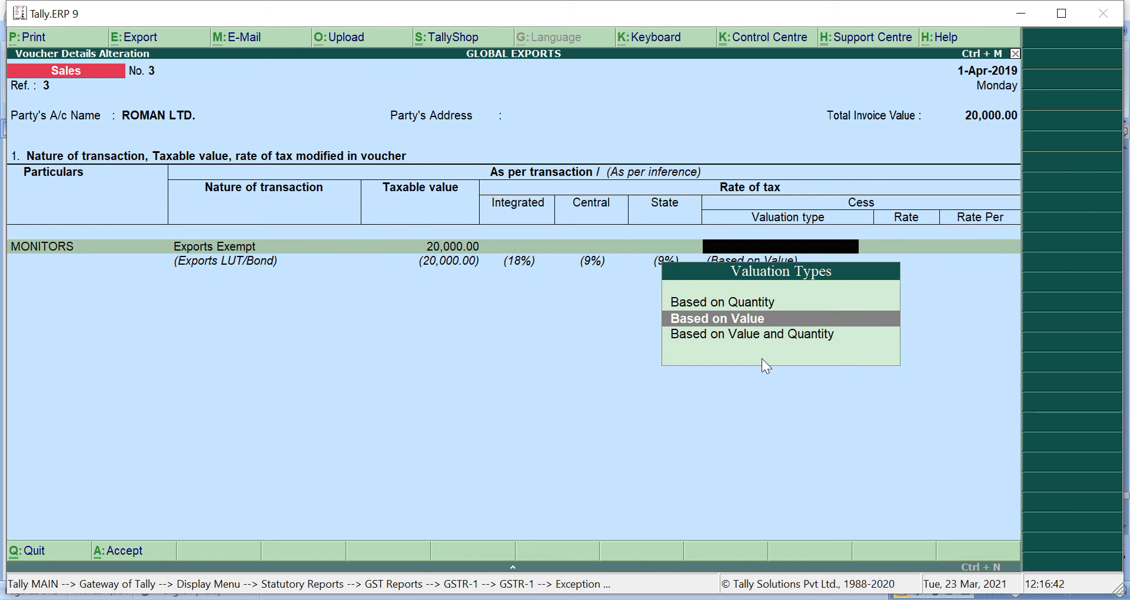
key(Return)
key(Return)
key(Return)
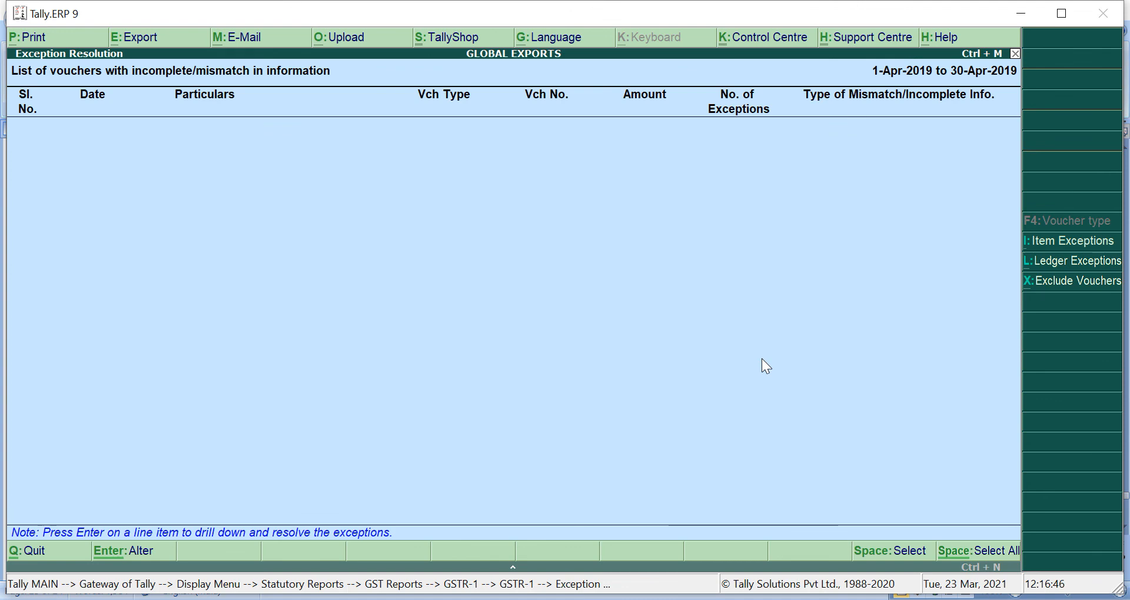
- Leave the exception lists and reopen the GSTR-1 returns summary to check the voucher counts
key(Escape)
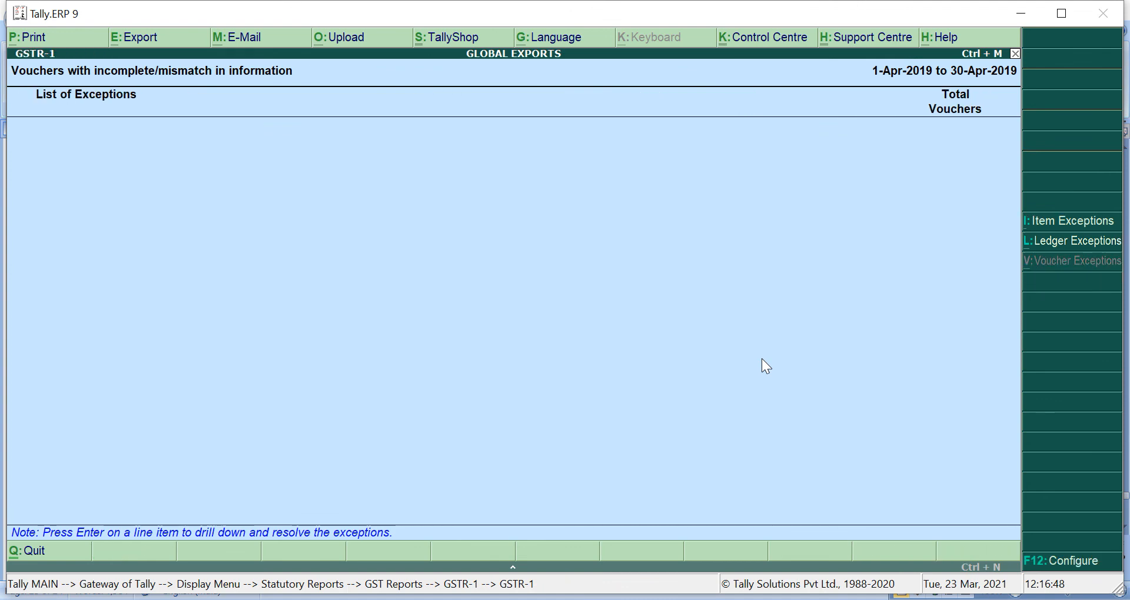
key(Escape)
key(Escape)
key(Return)
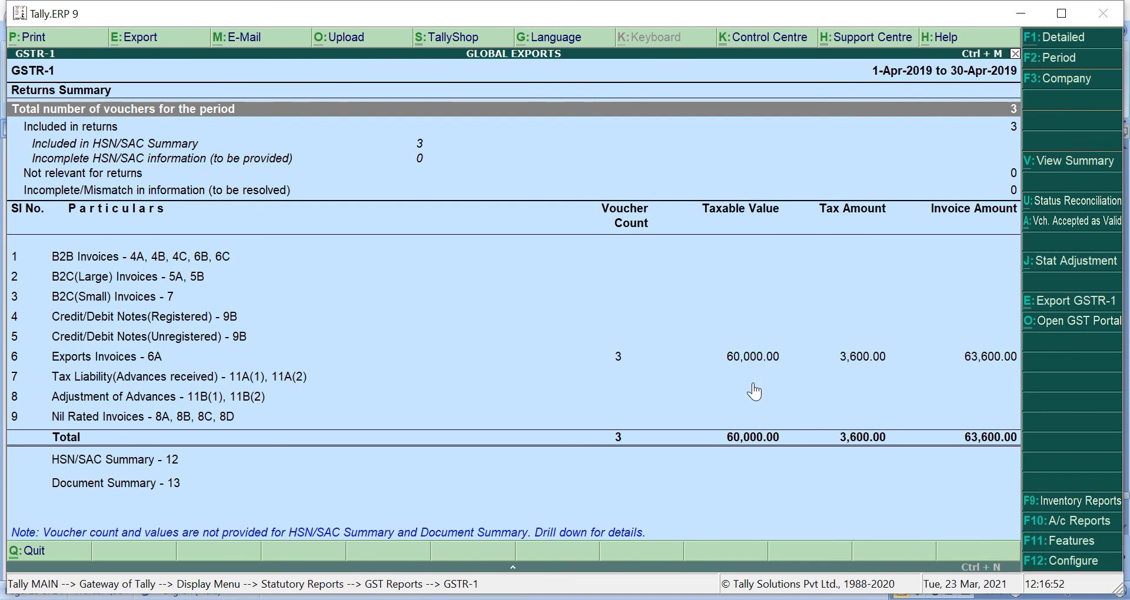
- Open the Exports Invoices - 6A voucher register from GSTR-1 to review the three exports to ROMAN LTD
key(Down)
key(Down)
key(Down)
key(Down)
key(Down)
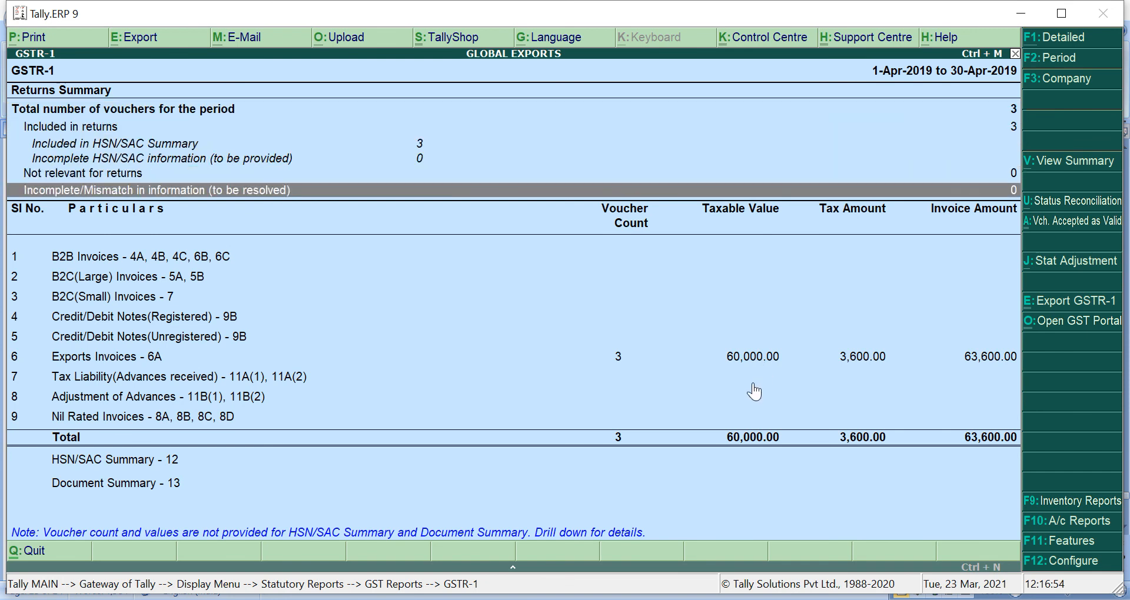
key(Down)
key(Down)
key(Down)
key(Down)
key(Down)
key(Down)
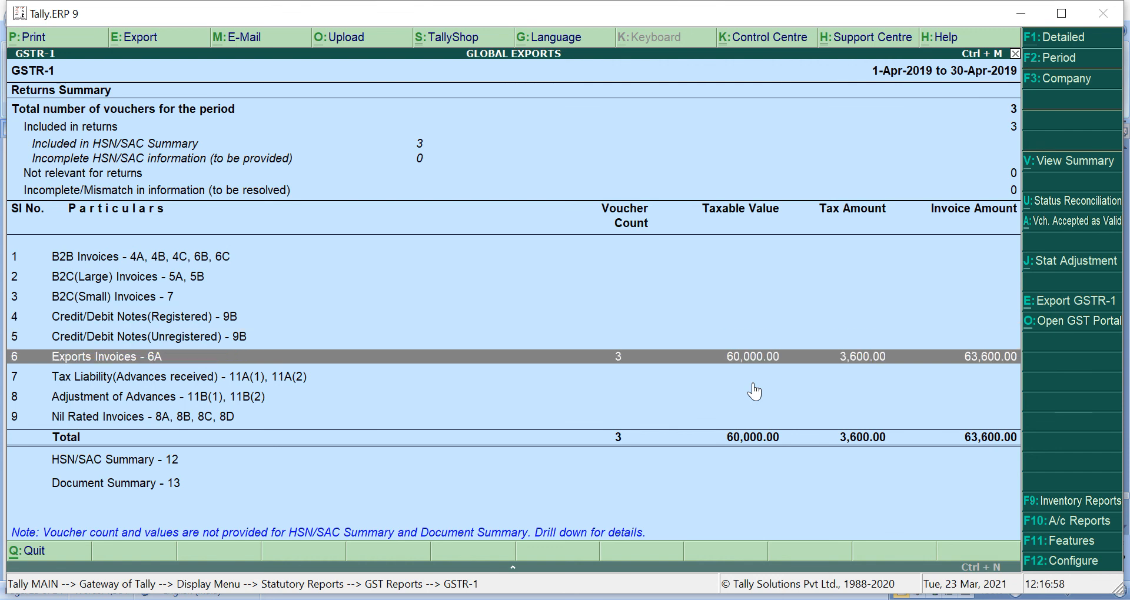
key(Return)
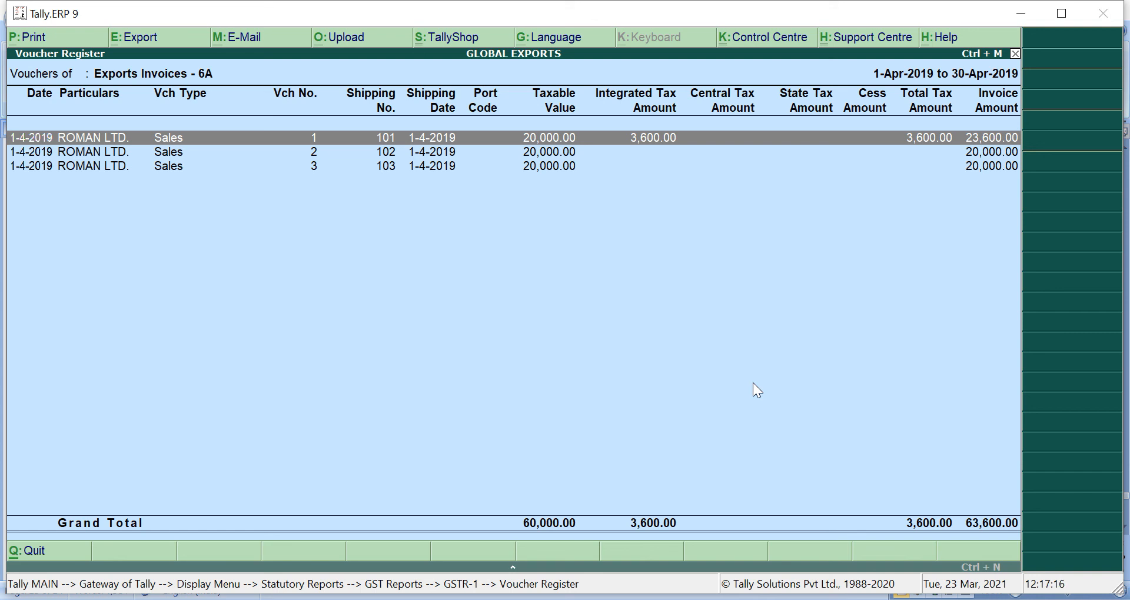
- Leave the GST reports and examine the GLOBAL EXPORTS Balance Sheet in detailed form, closing it once reviewed
key(Escape)
key(Escape)
key(Escape)
key(Escape)
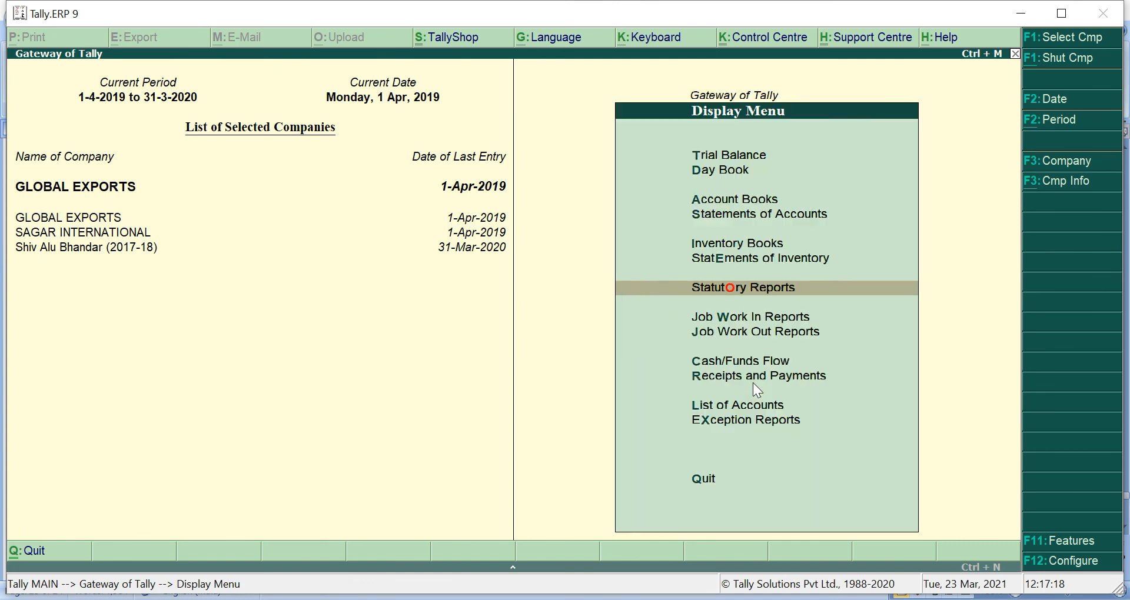
key(Escape)
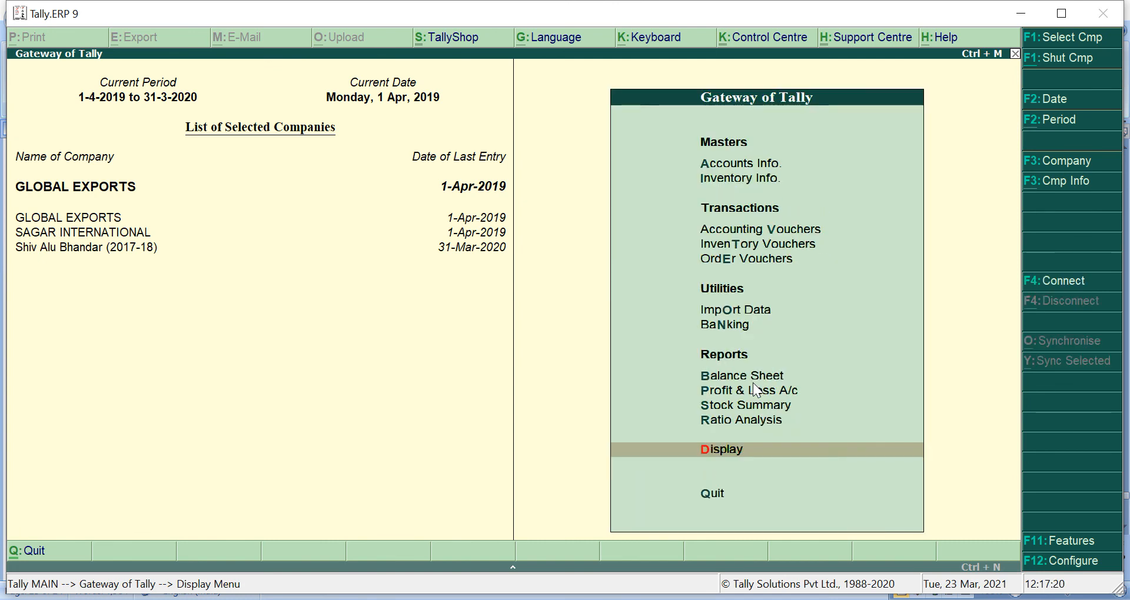
key(b)
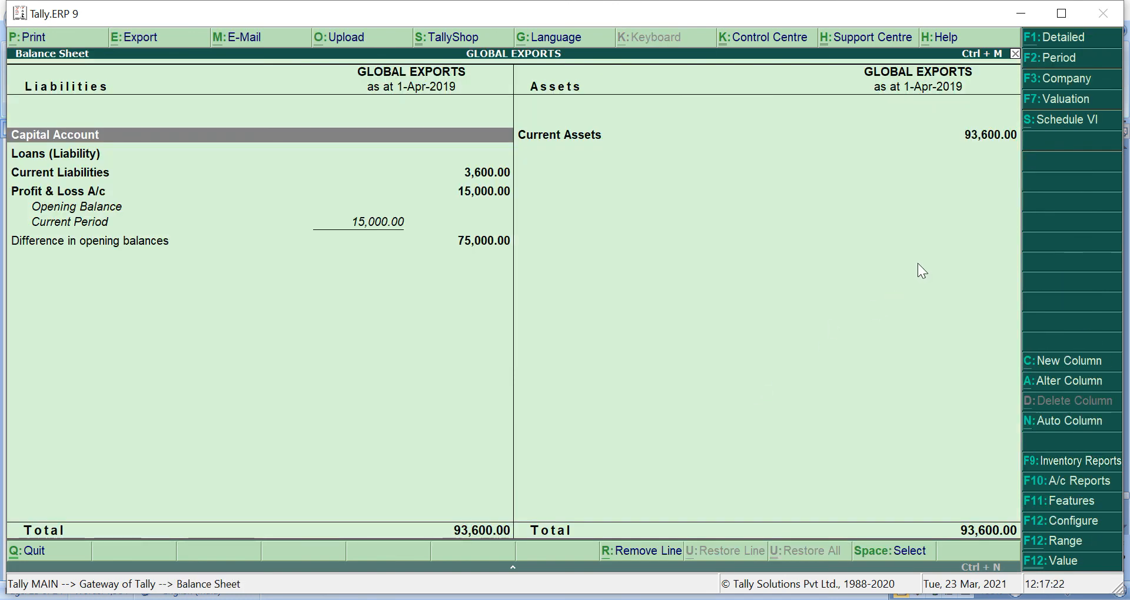
click(1066, 37)
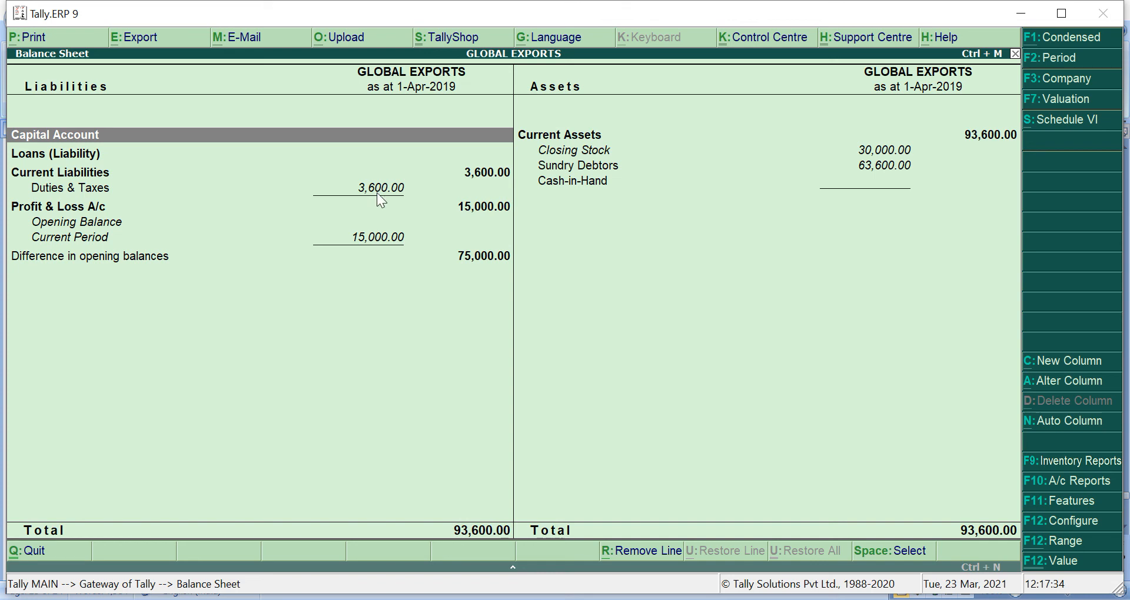
key(Escape)
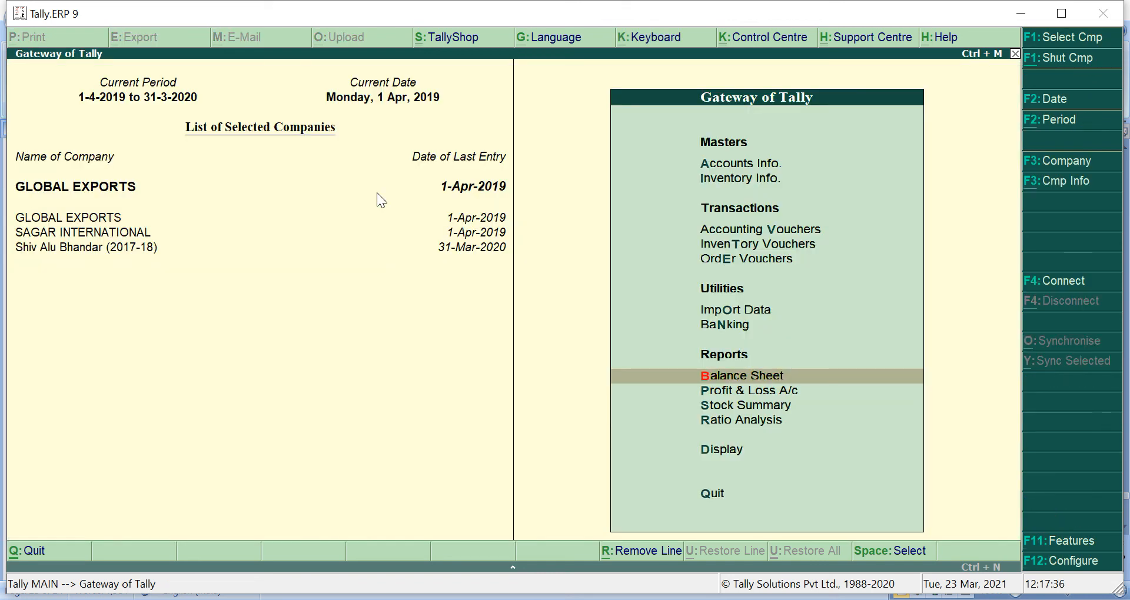